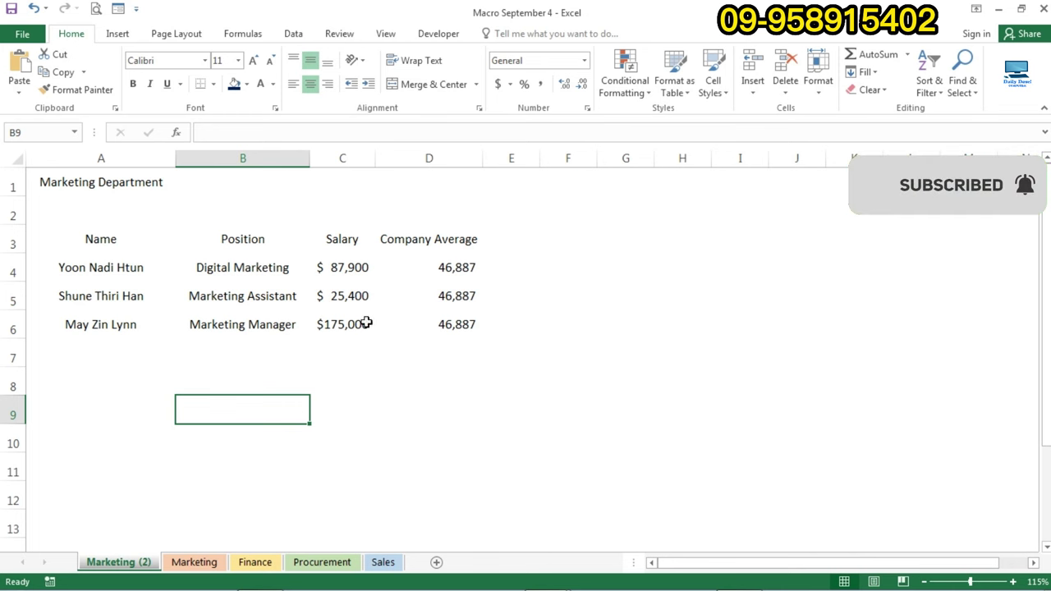
# On Marketing (2), select the title, B4, the A3:D3 header row and the C4 and C6 salaries.
pyautogui.click(104, 186)
pyautogui.click(220, 279)
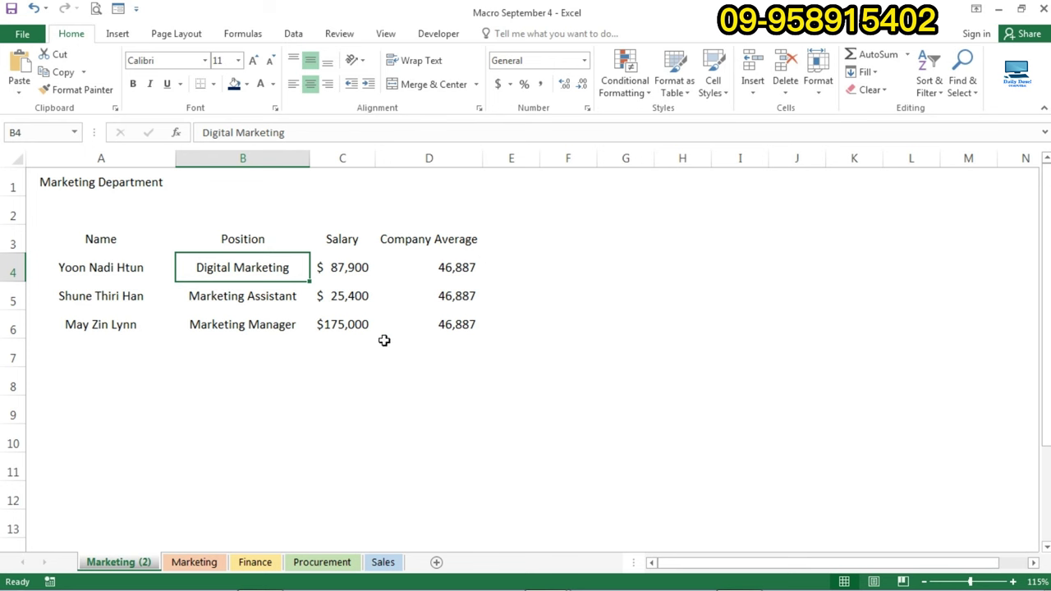
pyautogui.click(241, 362)
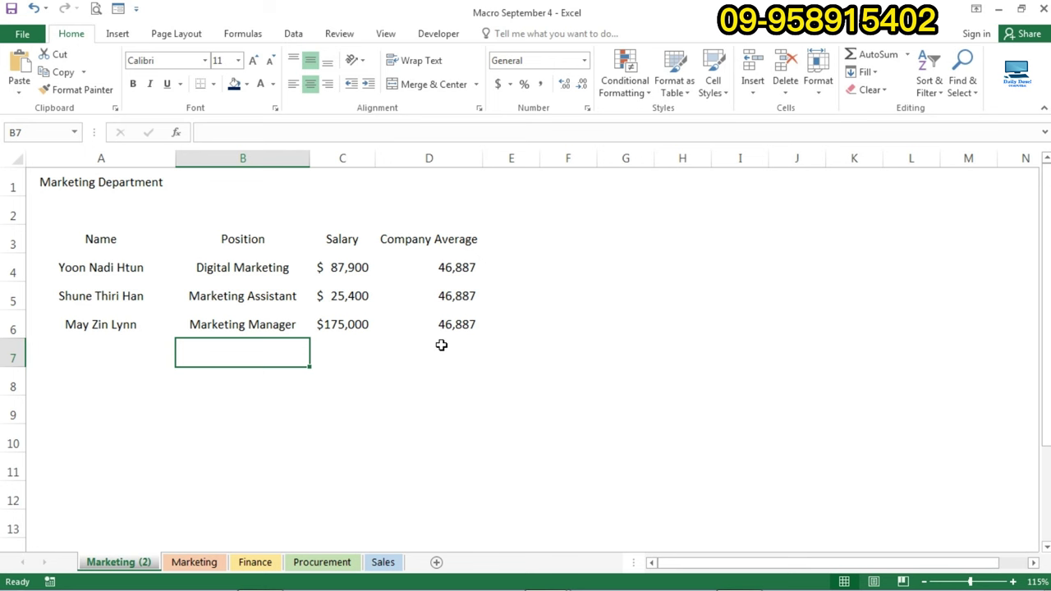
pyautogui.moveTo(117, 242); pyautogui.dragTo(432, 234)
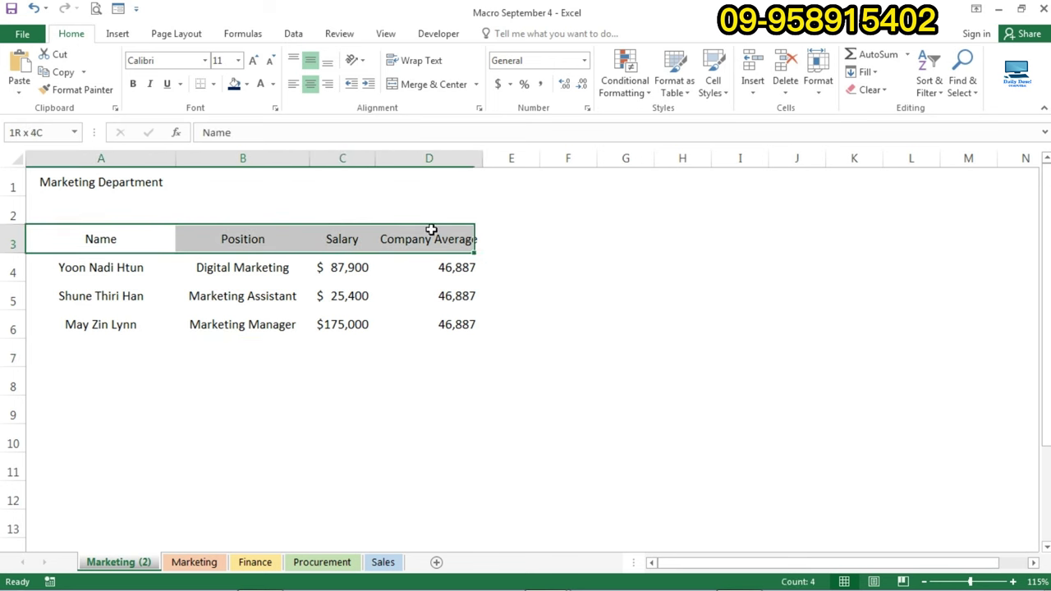
pyautogui.click(357, 265)
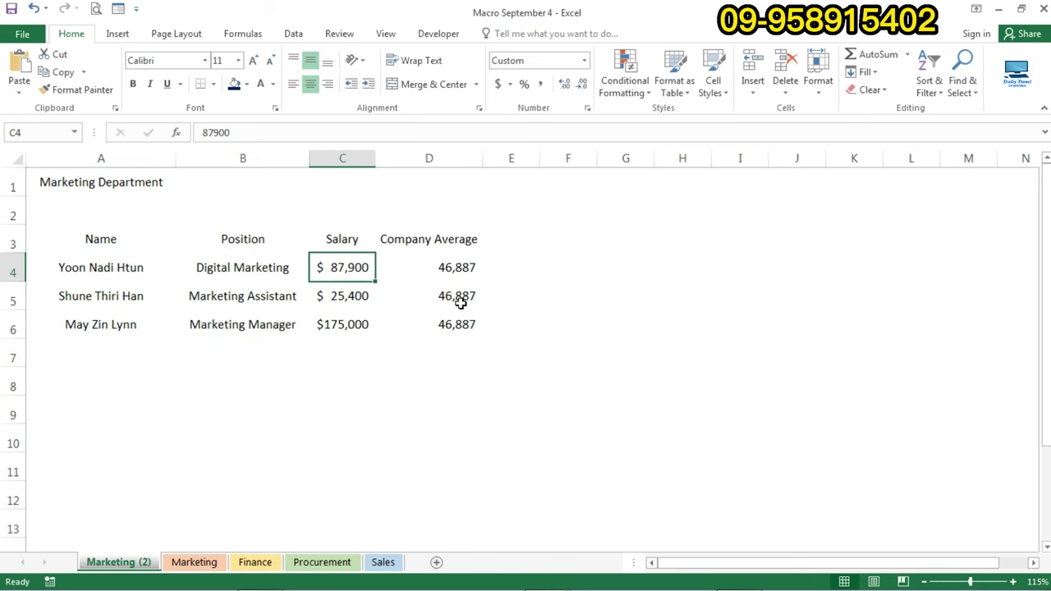
pyautogui.click(317, 322)
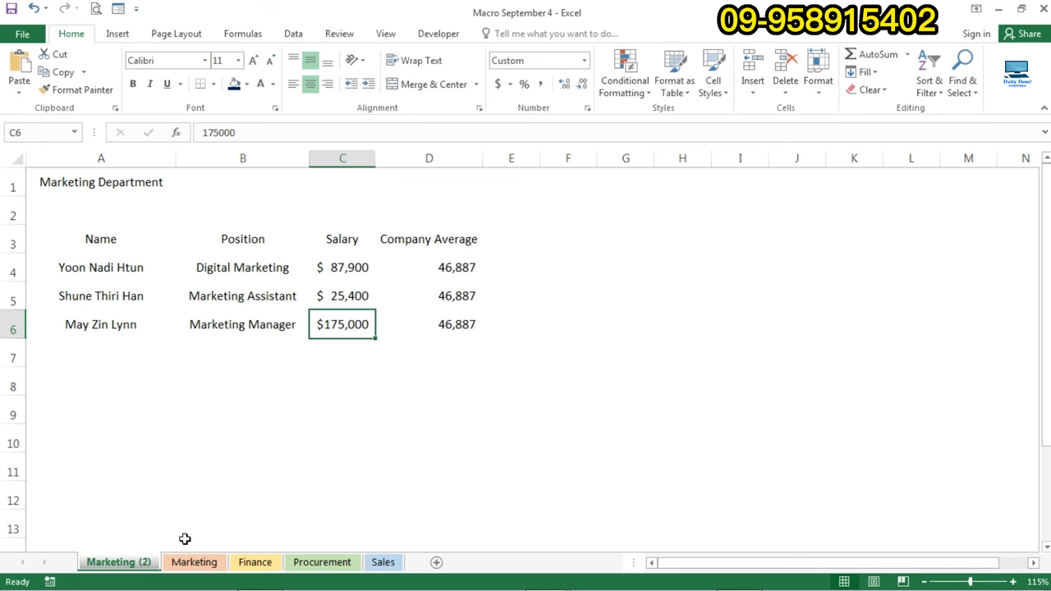
pyautogui.click(197, 352)
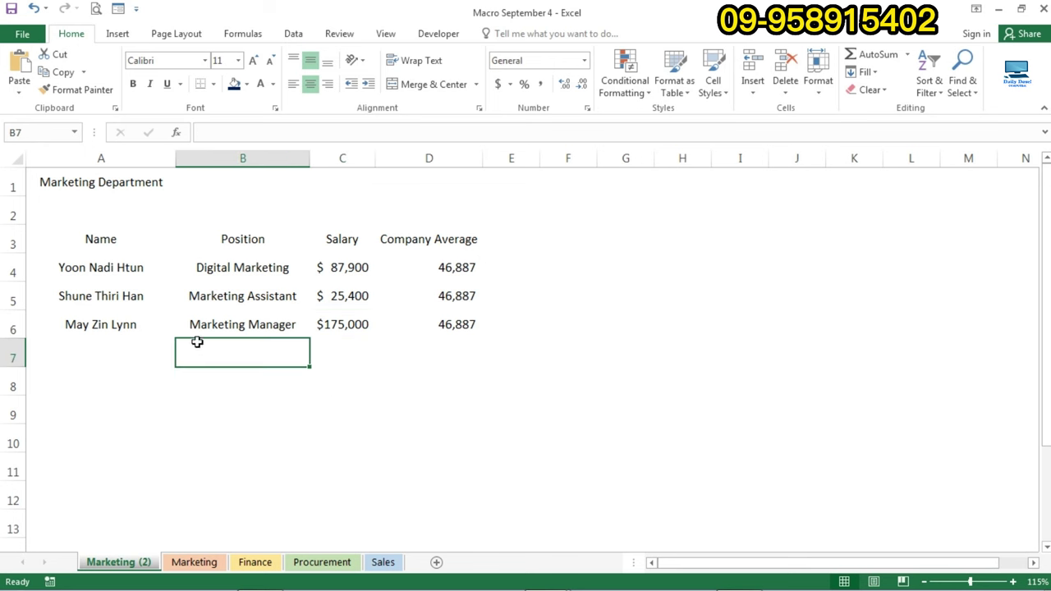
# Switch to the Finance sheet, back to Marketing (2), then to Finance again.
pyautogui.click(256, 564)
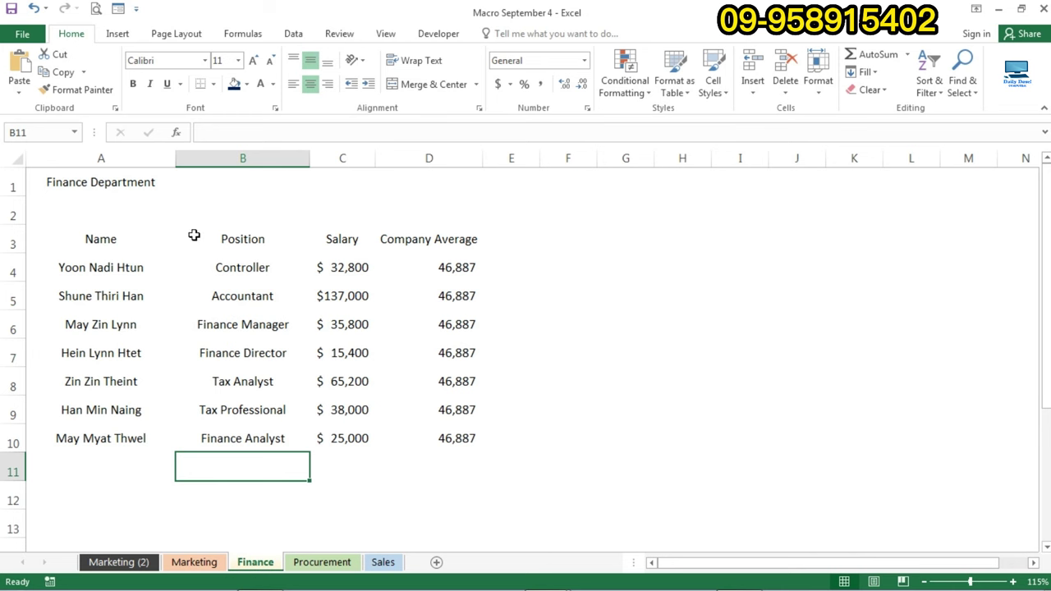
pyautogui.click(136, 562)
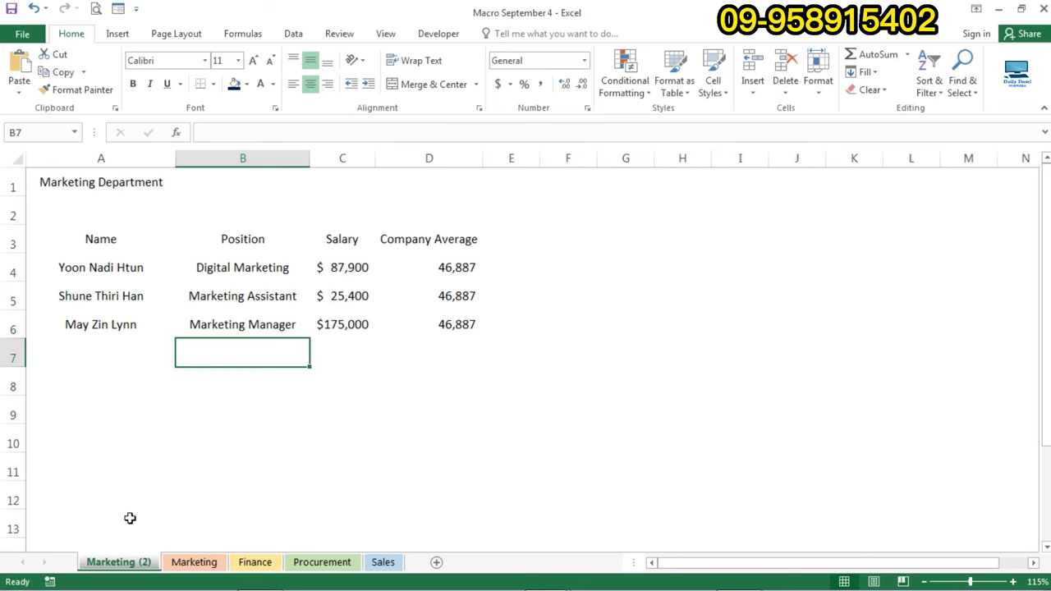
pyautogui.click(255, 562)
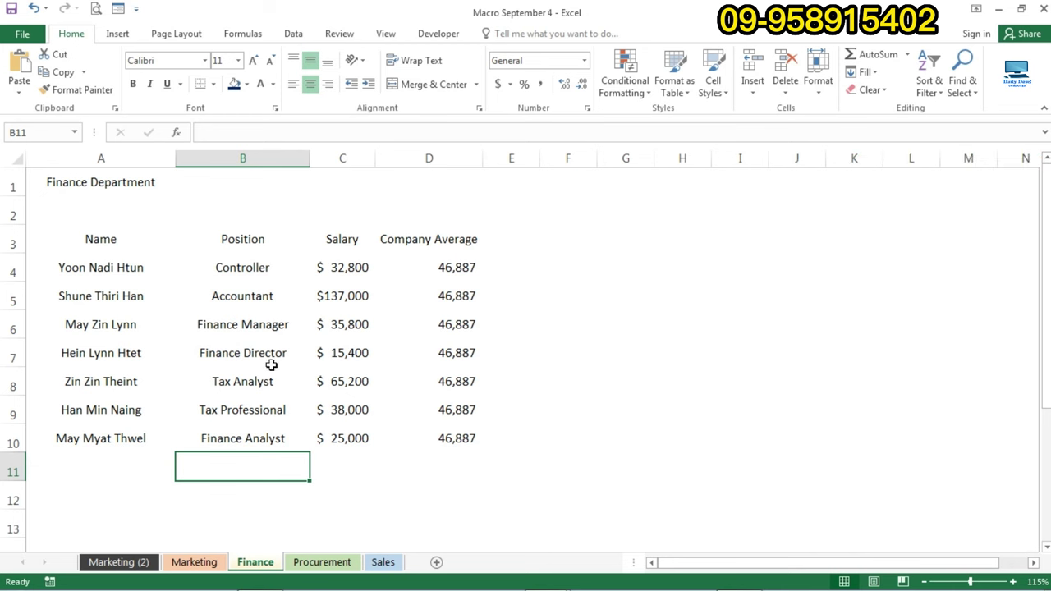
pyautogui.click(194, 562)
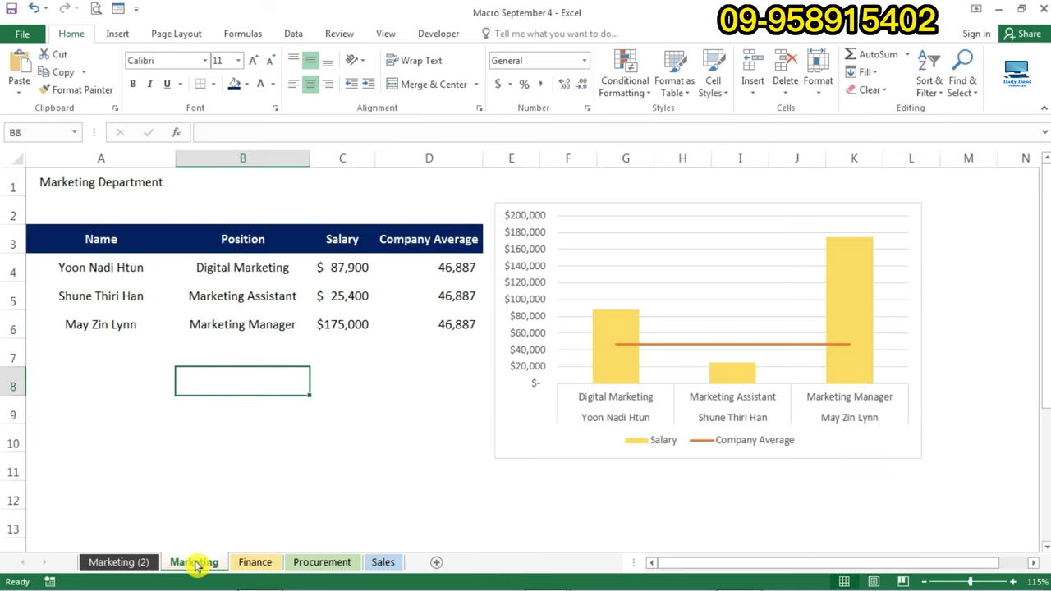
pyautogui.click(210, 317)
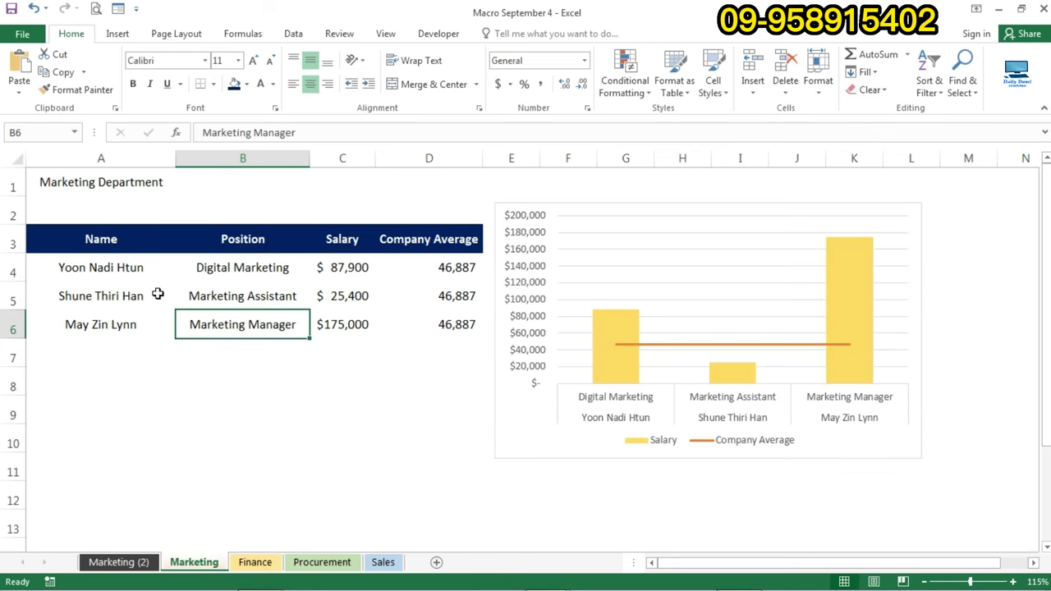
pyautogui.click(157, 293)
pyautogui.moveTo(87, 237); pyautogui.dragTo(395, 232)
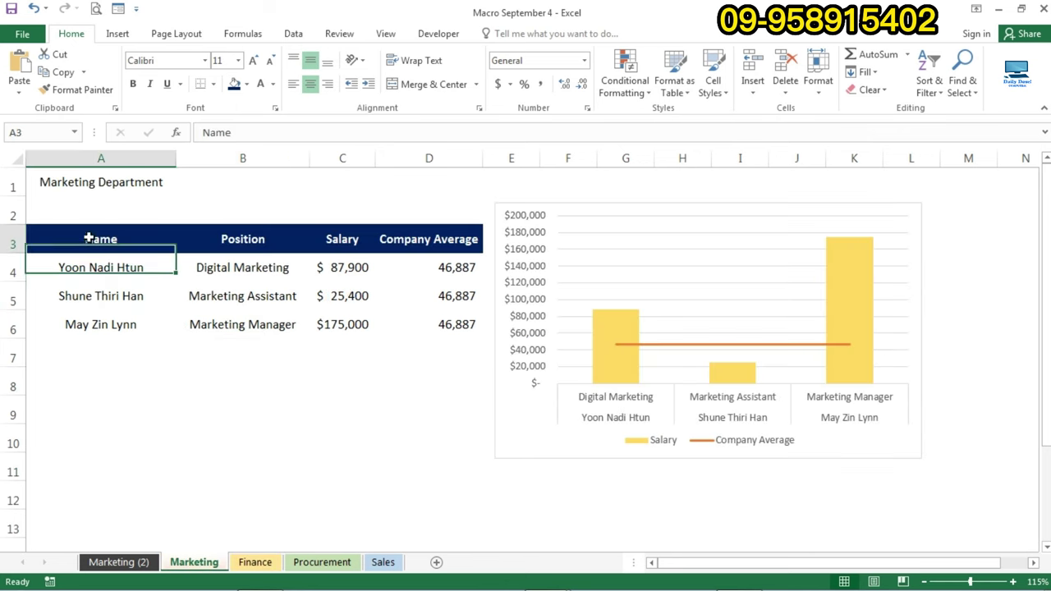
pyautogui.click(326, 245)
pyautogui.click(234, 239)
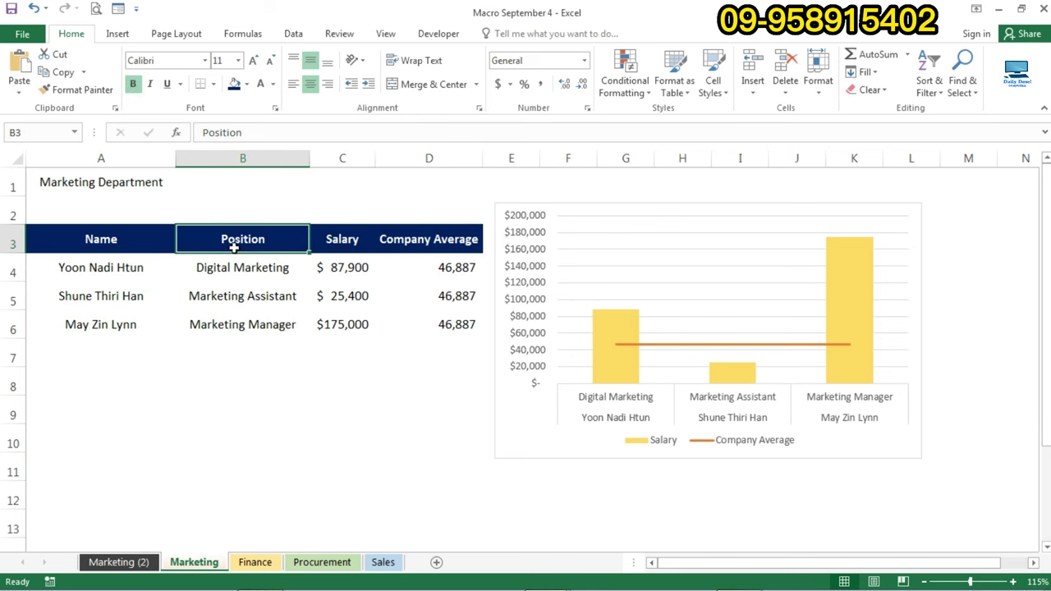
pyautogui.click(136, 296)
pyautogui.moveTo(112, 242)
pyautogui.mouseDown()
pyautogui.moveTo(370, 317)
pyautogui.moveTo(360, 324)
pyautogui.mouseUp()
pyautogui.click(349, 297)
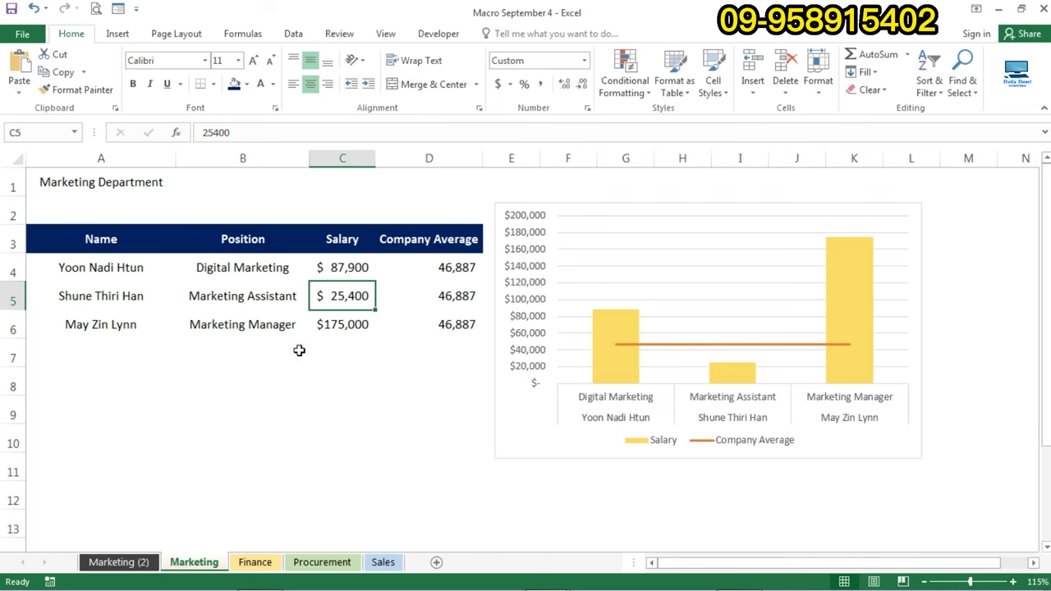
pyautogui.click(258, 566)
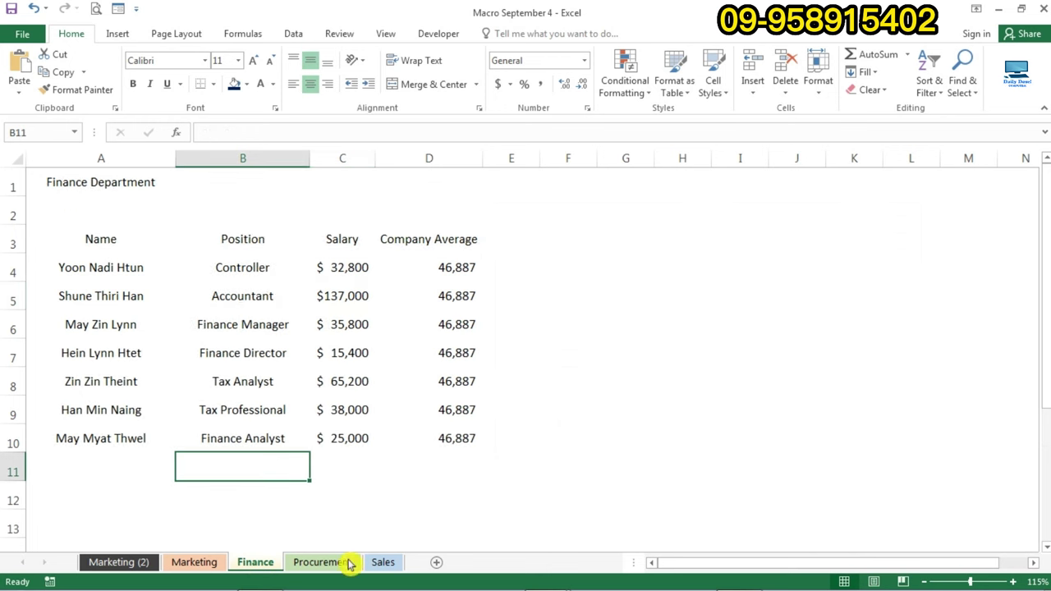
# Run the Format macro from Developer > Macros on the Finance table.
pyautogui.click(277, 353)
pyautogui.click(271, 306)
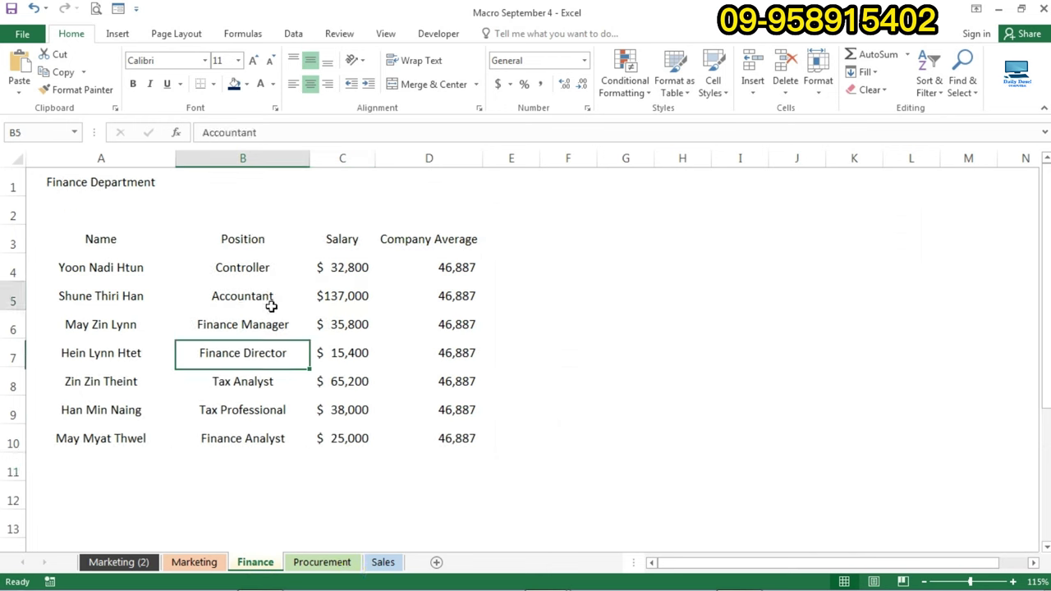
pyautogui.click(434, 31)
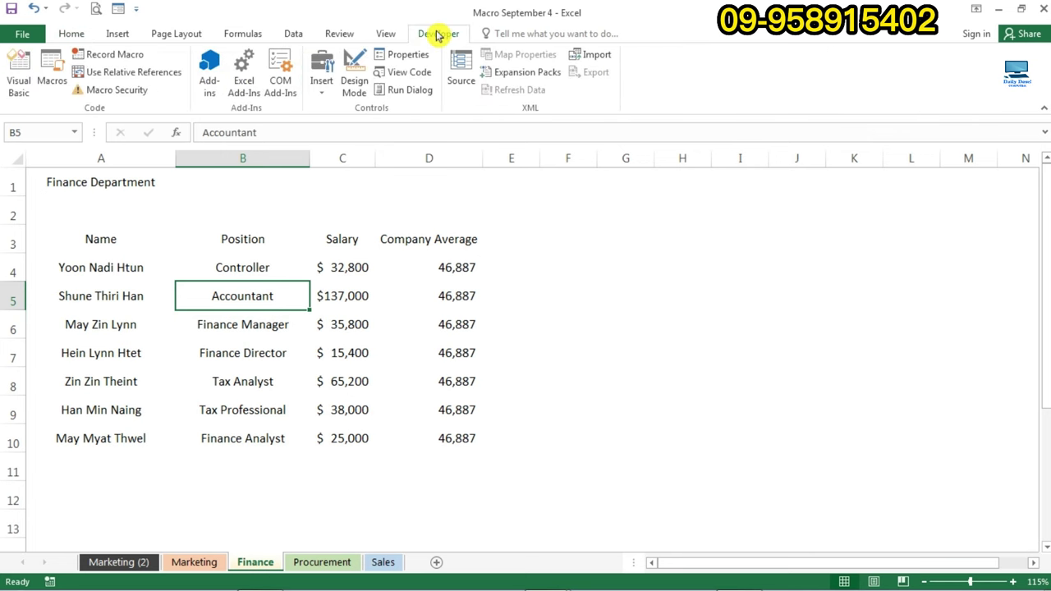
pyautogui.click(54, 72)
pyautogui.moveTo(685, 185); pyautogui.dragTo(616, 152)
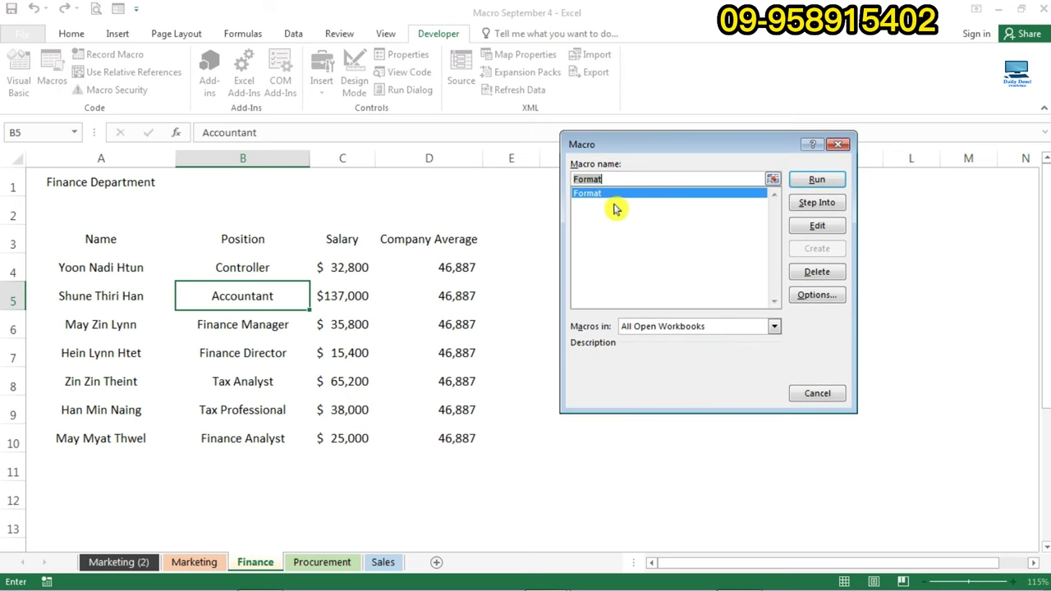
pyautogui.click(598, 196)
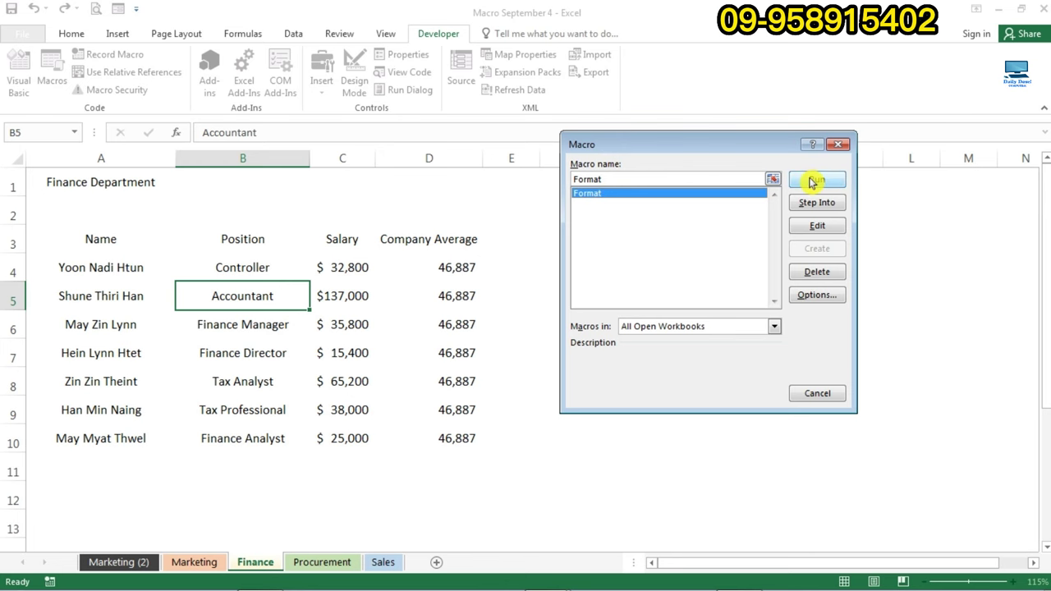
pyautogui.click(813, 181)
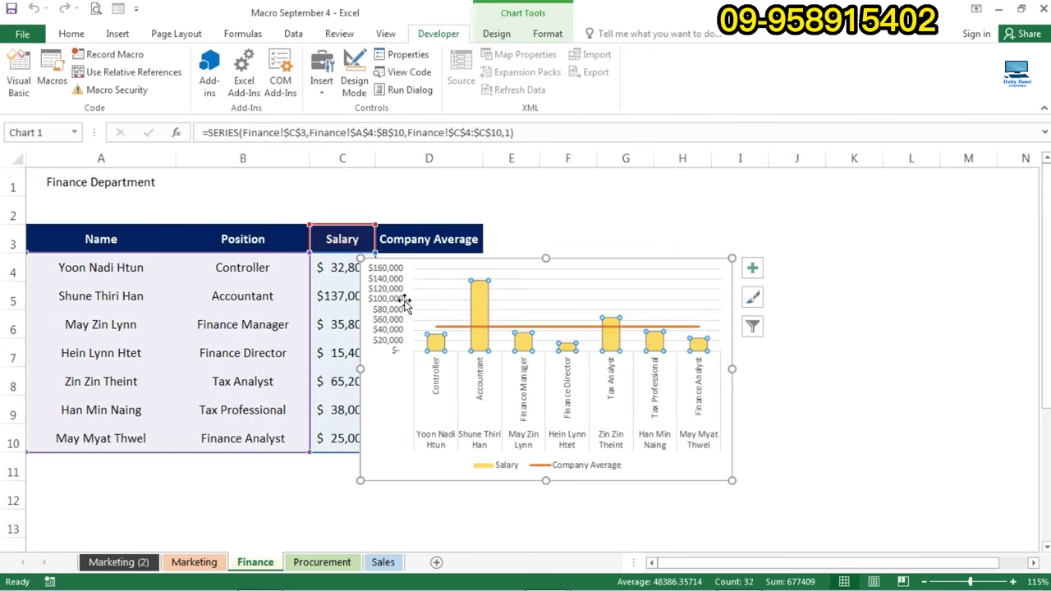
# Move the Finance chart right of the table, enlarge it, and go to the Procurement sheet.
pyautogui.moveTo(603, 267); pyautogui.dragTo(793, 232)
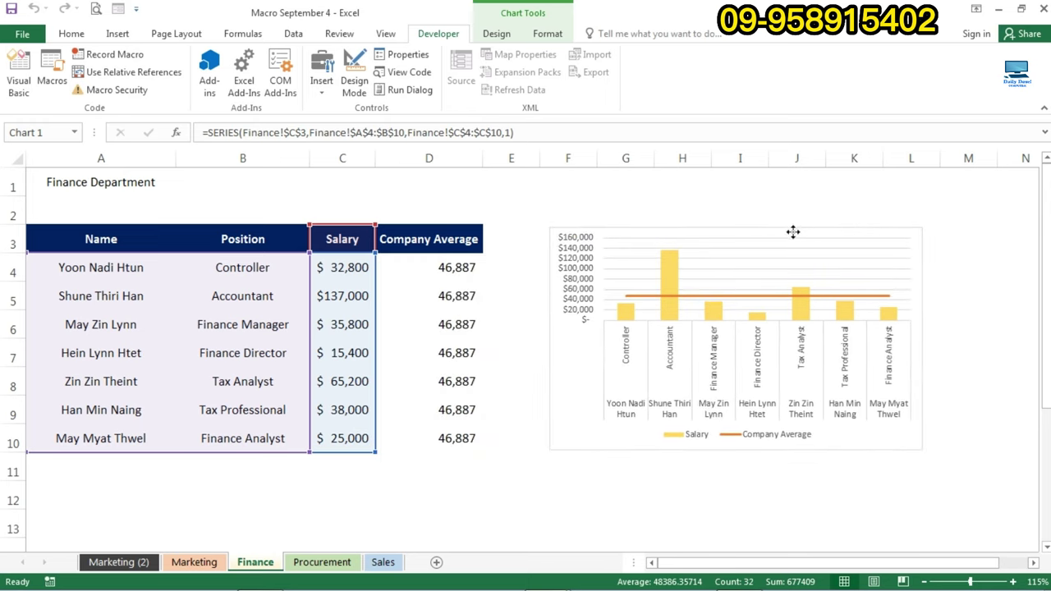
pyautogui.click(146, 246)
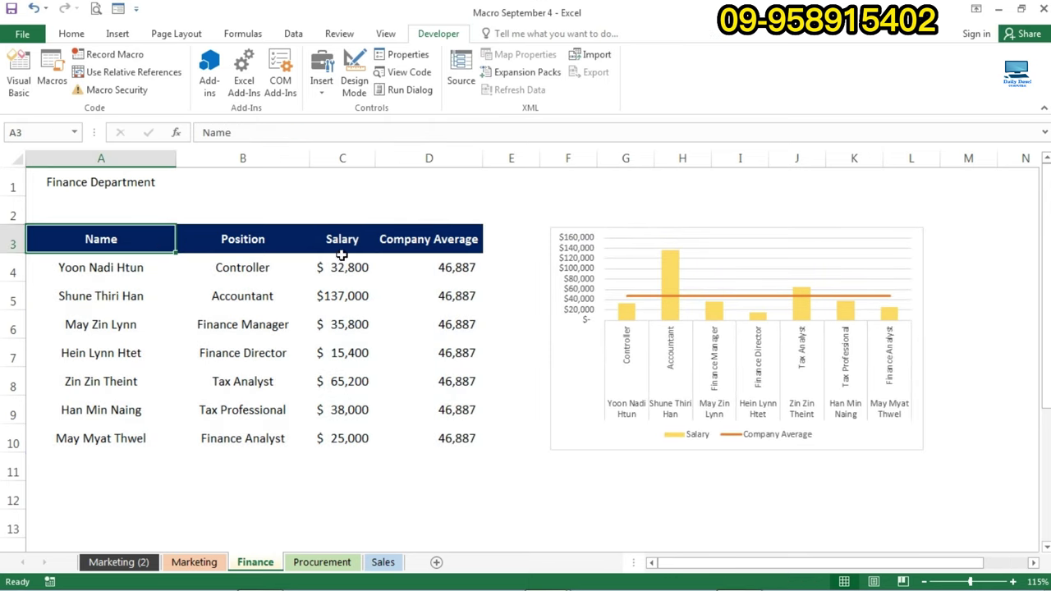
pyautogui.click(672, 234)
pyautogui.moveTo(923, 450); pyautogui.dragTo(992, 502)
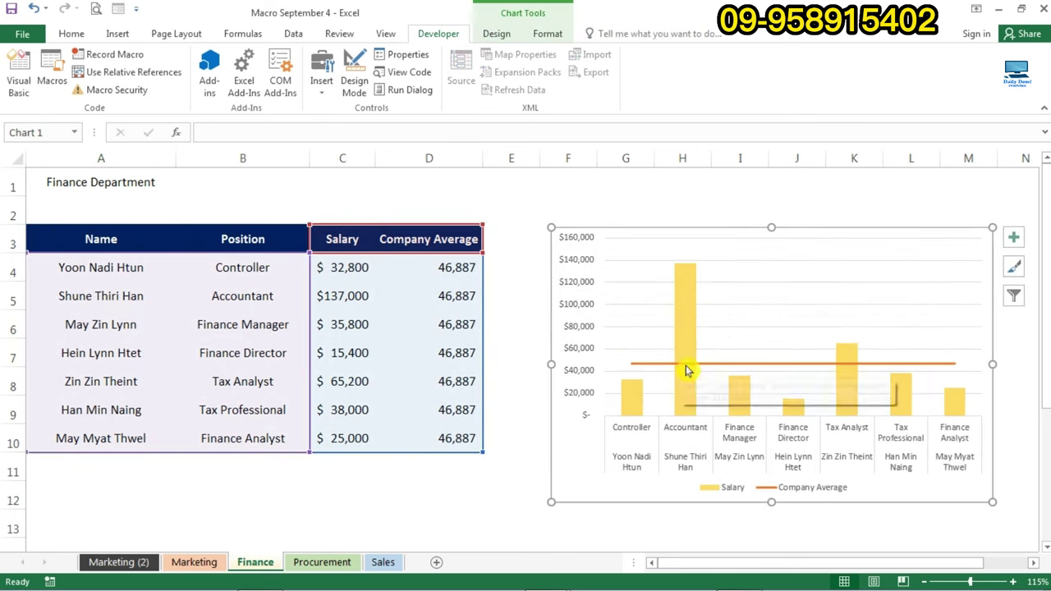
pyautogui.click(530, 327)
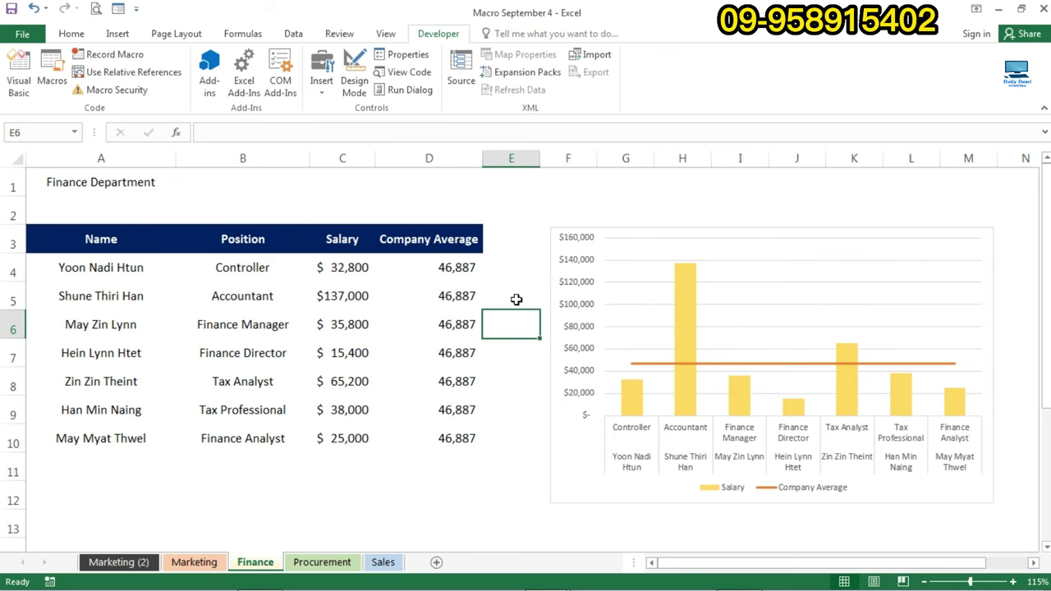
pyautogui.click(339, 564)
pyautogui.click(328, 274)
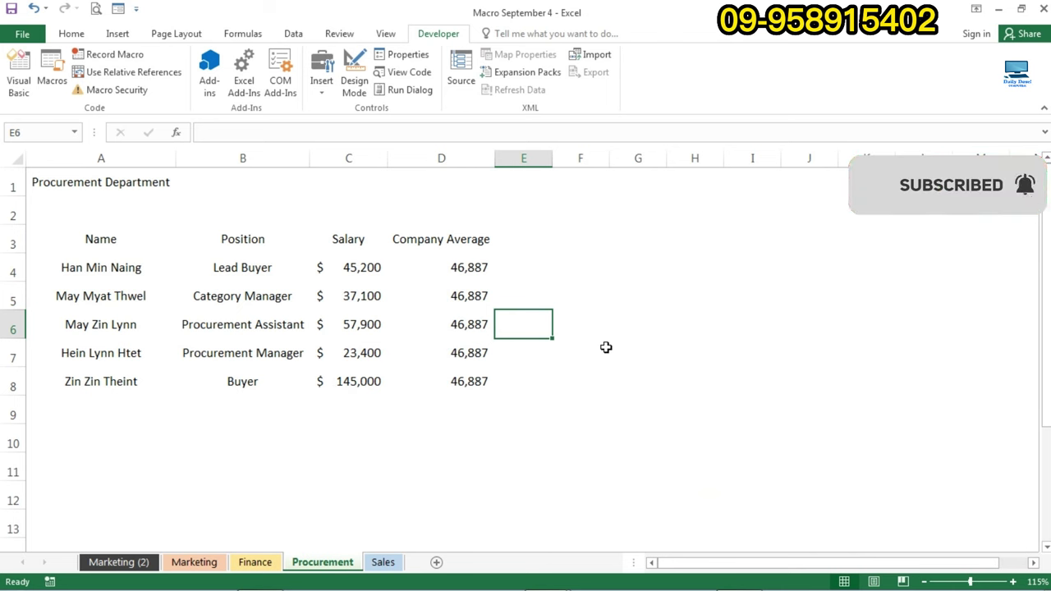
# Format the Procurement table with the Ctrl+Shift+C macro shortcut.
pyautogui.hotkey('ctrl', 'shift', 'c')
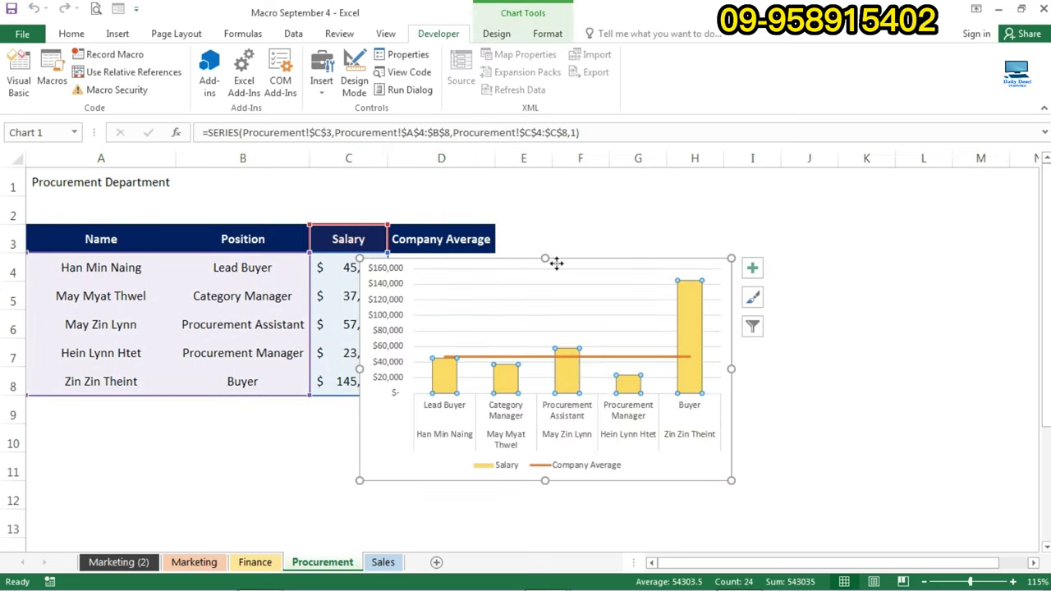
pyautogui.click(666, 236)
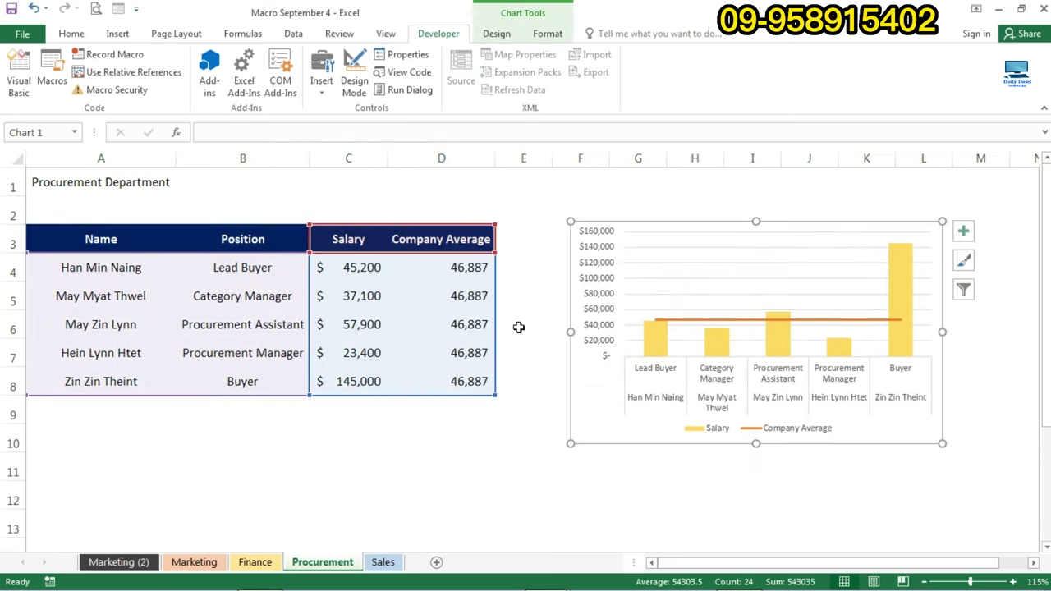
pyautogui.click(651, 473)
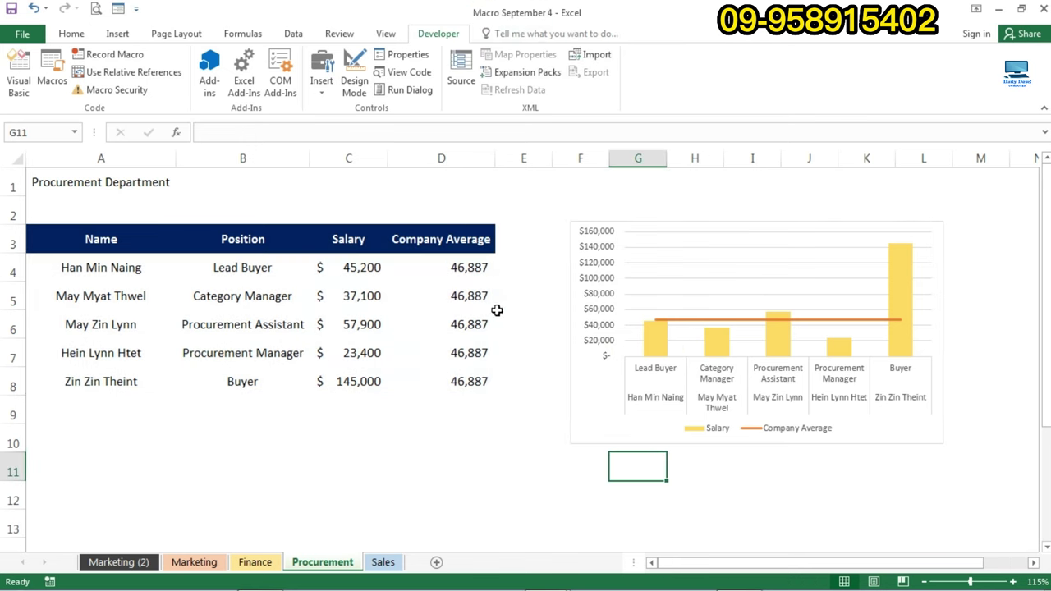
# On the Sales sheet, run the Format button macro and move the new chart further right.
pyautogui.click(386, 563)
pyautogui.click(112, 242)
pyautogui.click(365, 260)
pyautogui.click(237, 353)
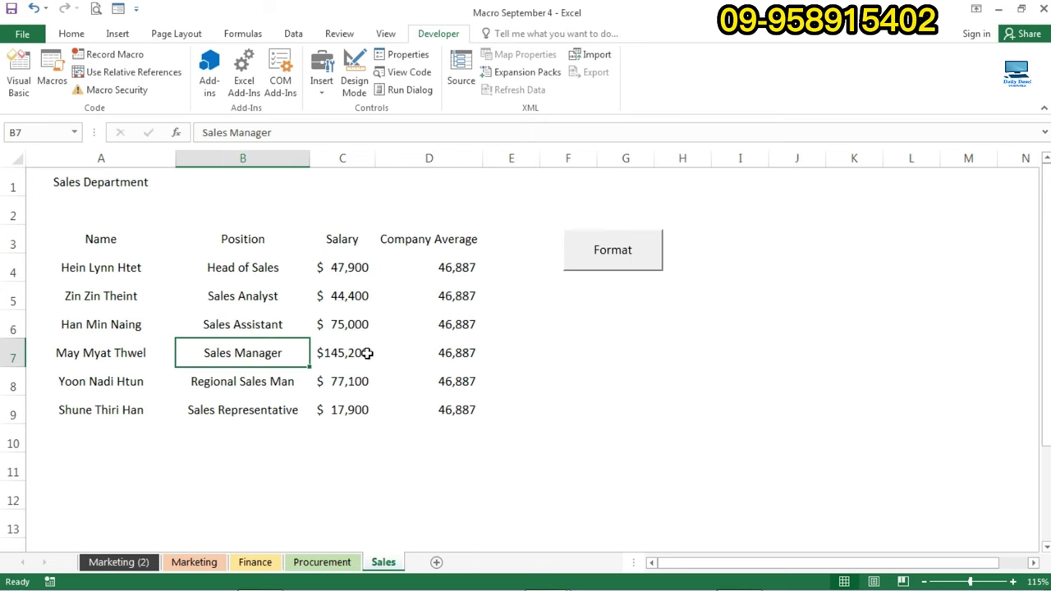
pyautogui.click(361, 333)
pyautogui.click(464, 378)
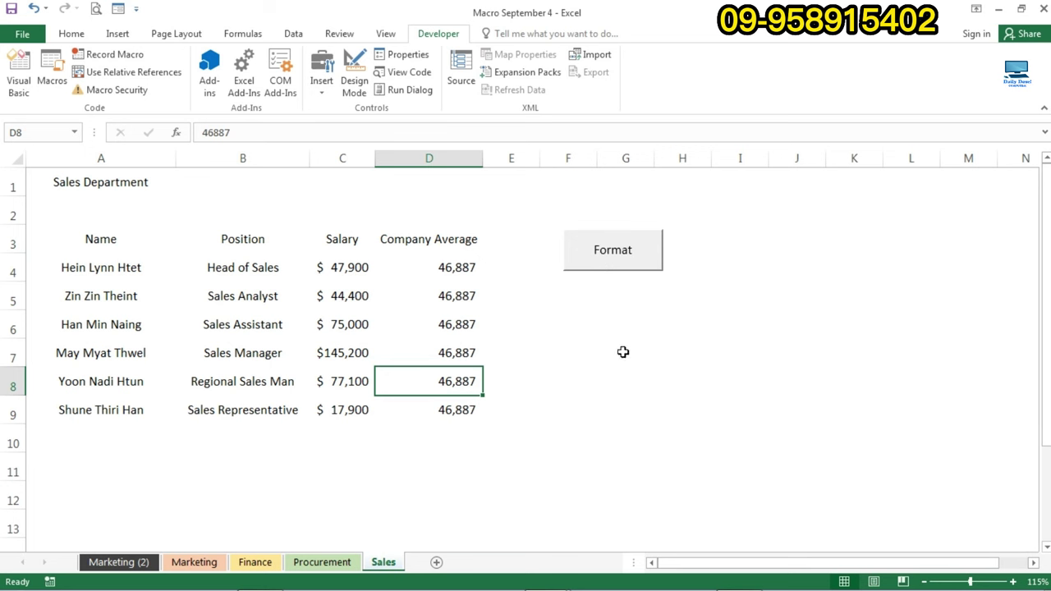
pyautogui.click(613, 257)
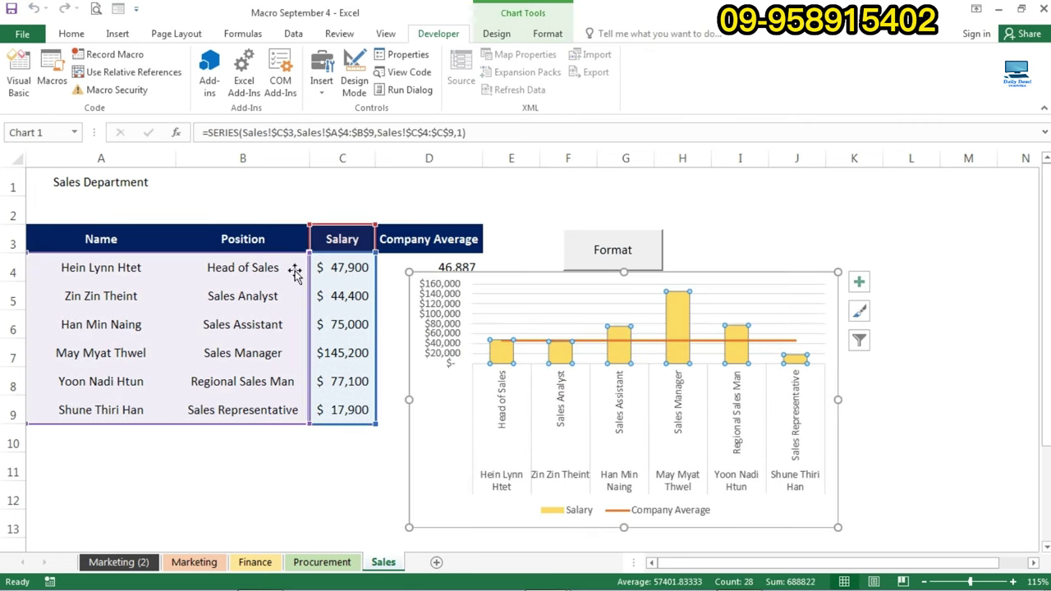
pyautogui.click(136, 241)
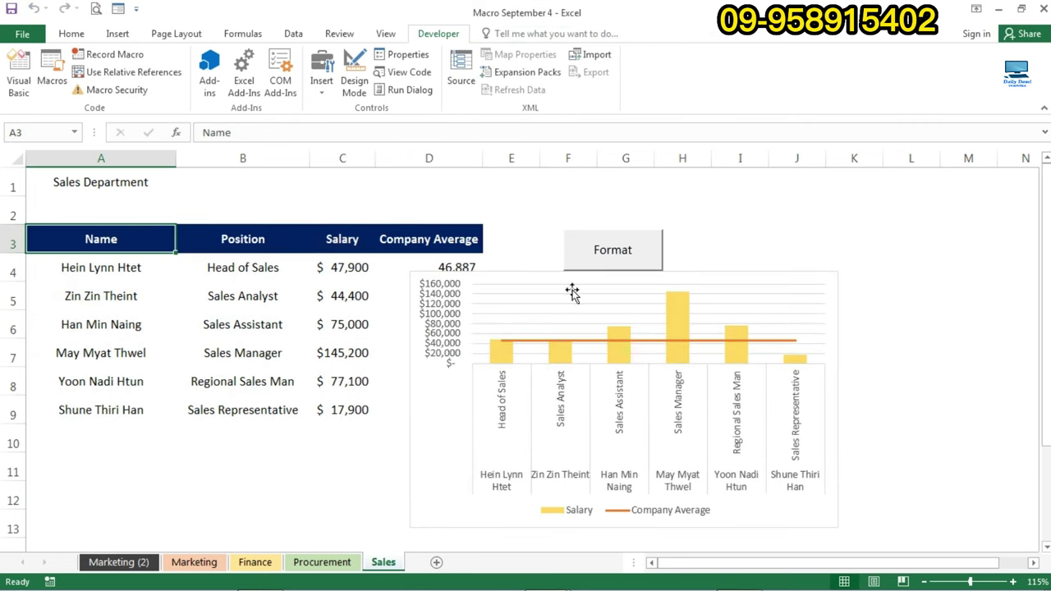
pyautogui.moveTo(556, 279); pyautogui.dragTo(676, 290)
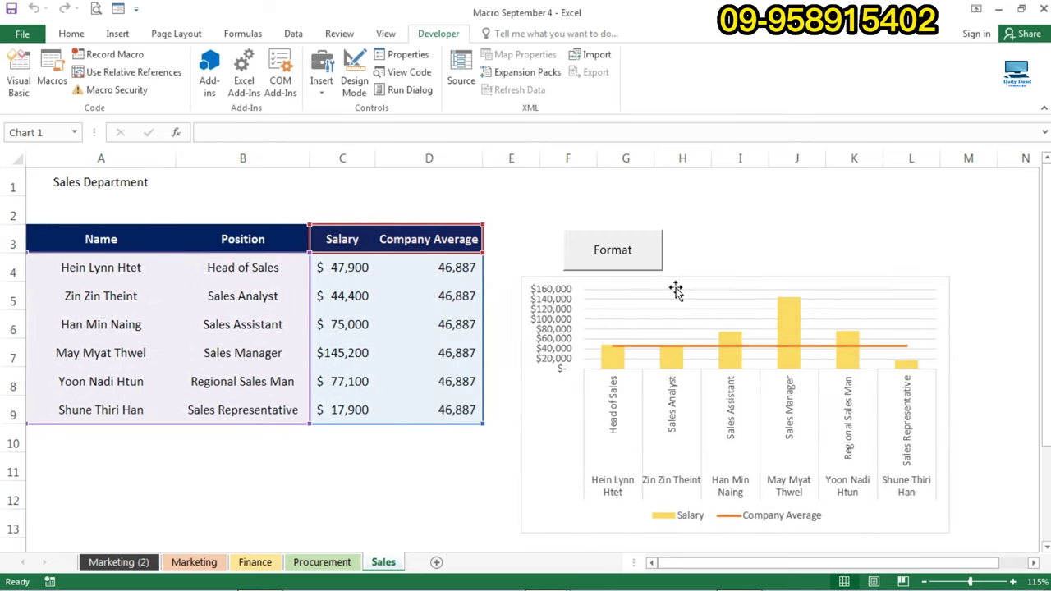
pyautogui.click(734, 240)
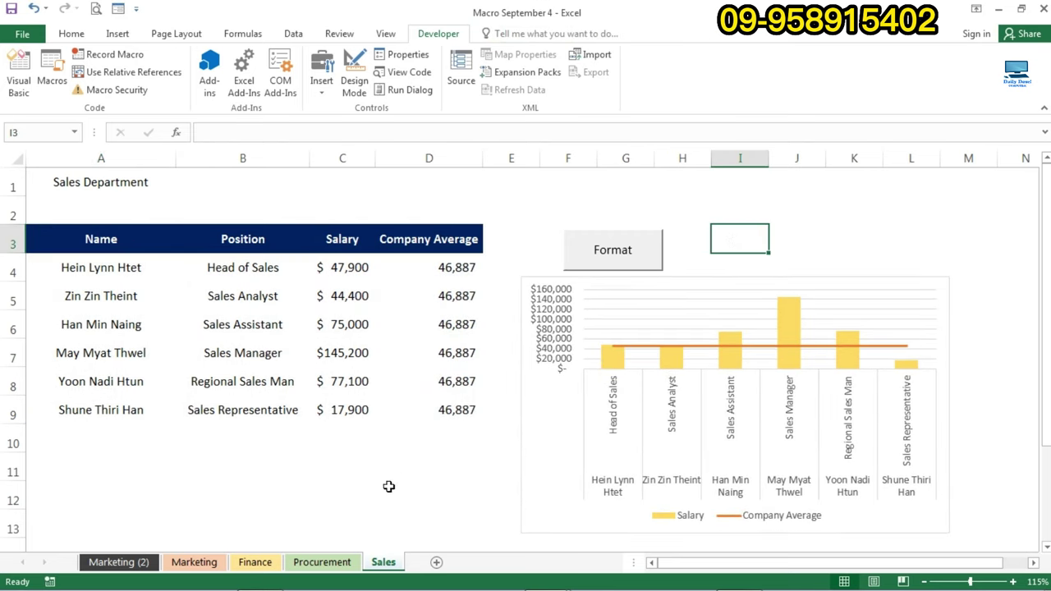
# Check the Procurement and Finance sheets, then return to the Marketing sheet.
pyautogui.click(344, 564)
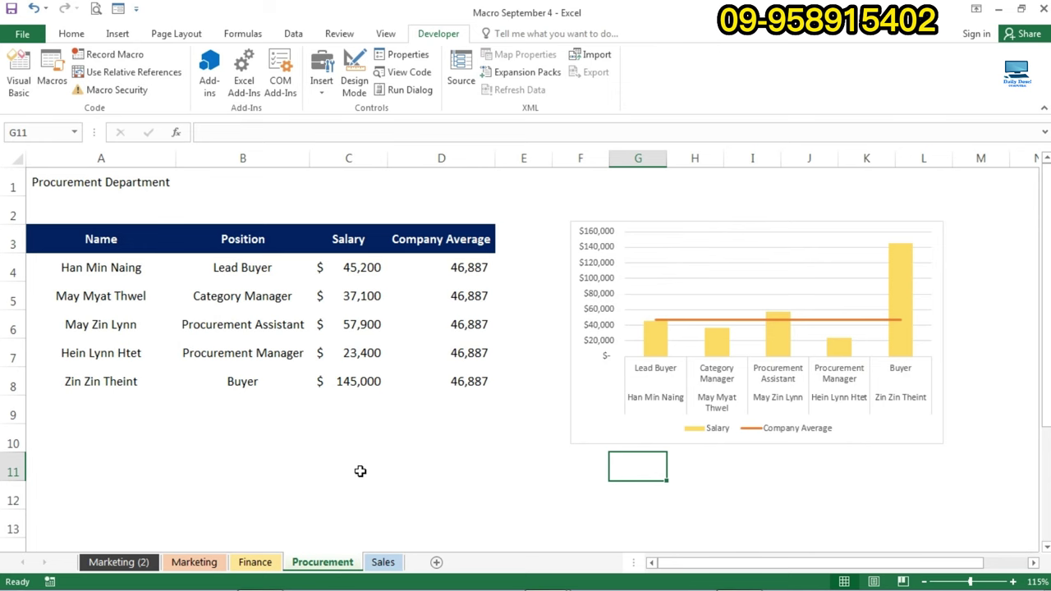
pyautogui.click(262, 563)
pyautogui.click(203, 563)
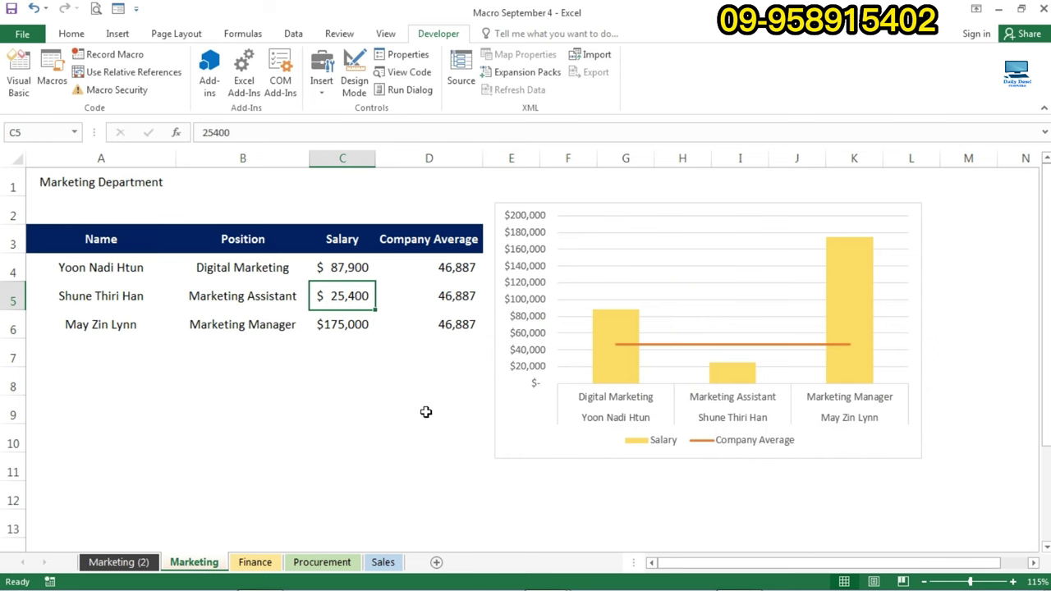
# Bring up the Macro September 3 workbook from the taskbar's Excel thumbnails.
pyautogui.click(547, 575)
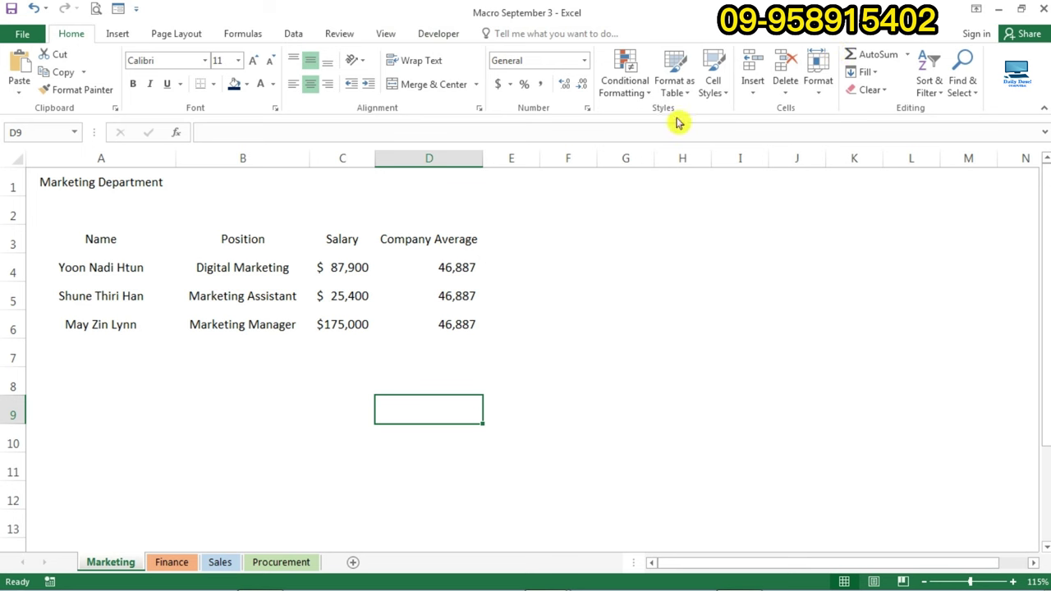
# Tick Developer under Main Tabs in Customize the Ribbon and confirm with OK.
pyautogui.rightClick(444, 109)
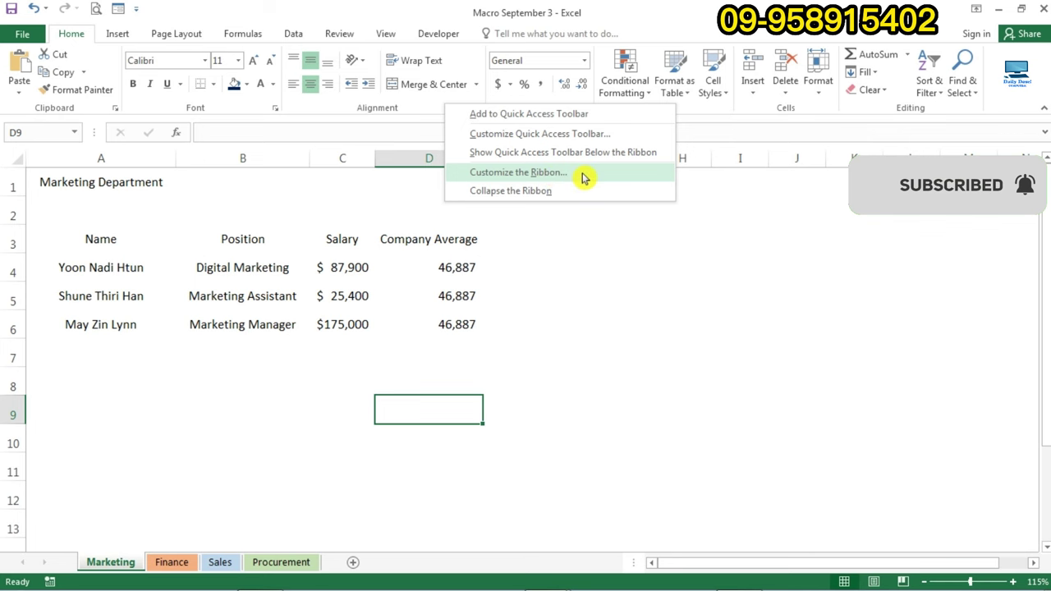
pyautogui.click(583, 178)
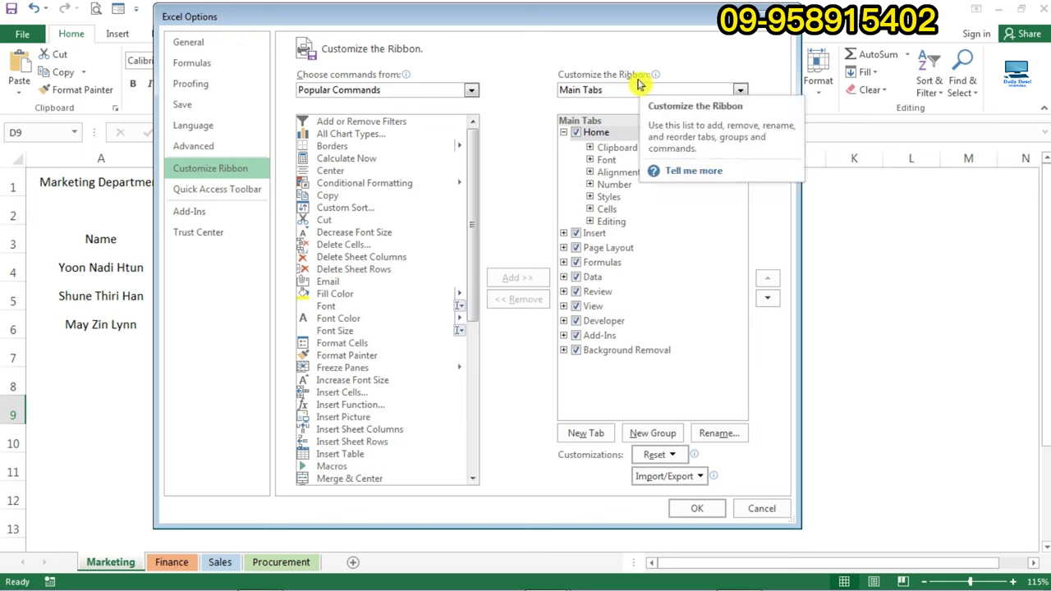
pyautogui.click(579, 325)
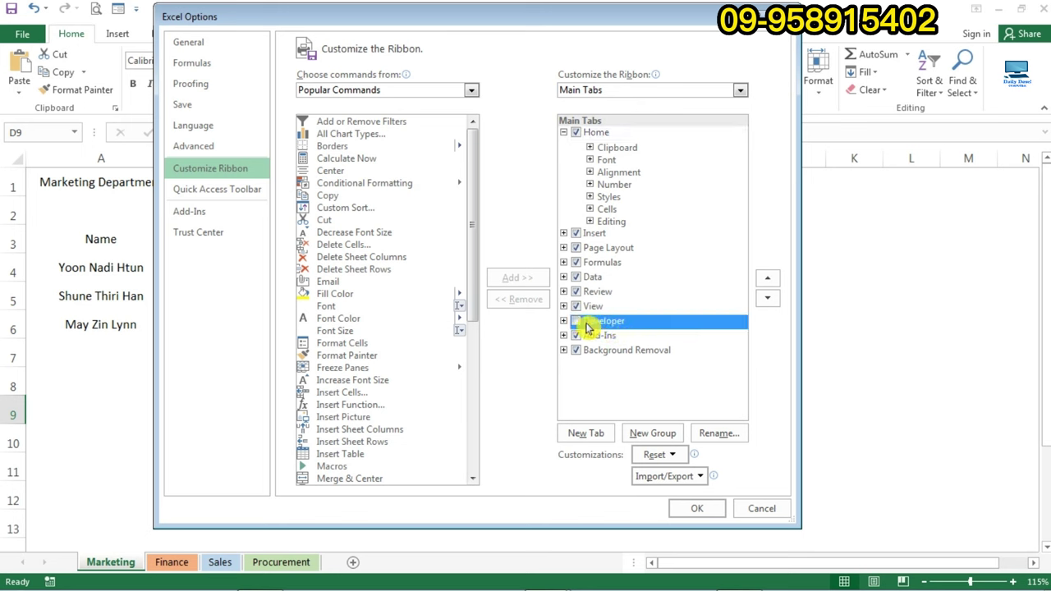
pyautogui.click(575, 321)
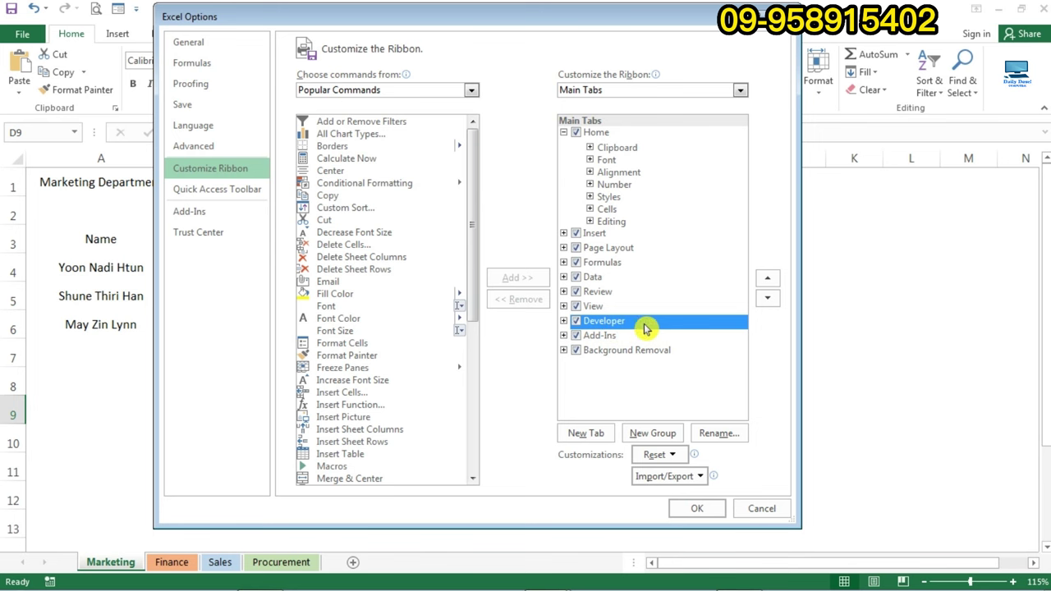
pyautogui.click(697, 511)
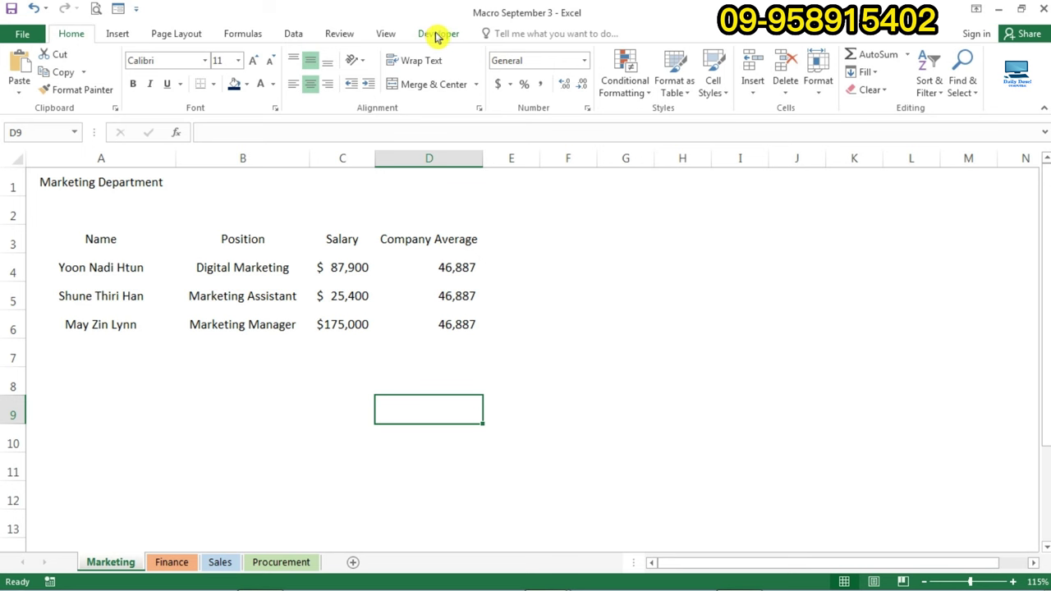
# Show the Developer ribbon tab with its Record Macro tools.
pyautogui.click(436, 36)
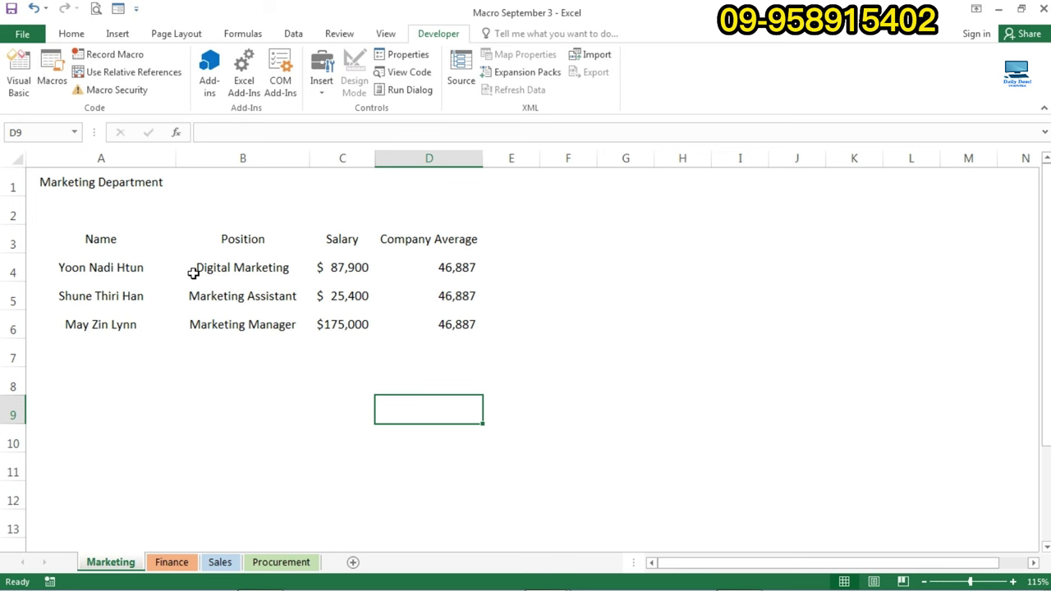
# Name the new macro Format with shortcut Ctrl+r, stored in This Workbook.
pyautogui.click(113, 56)
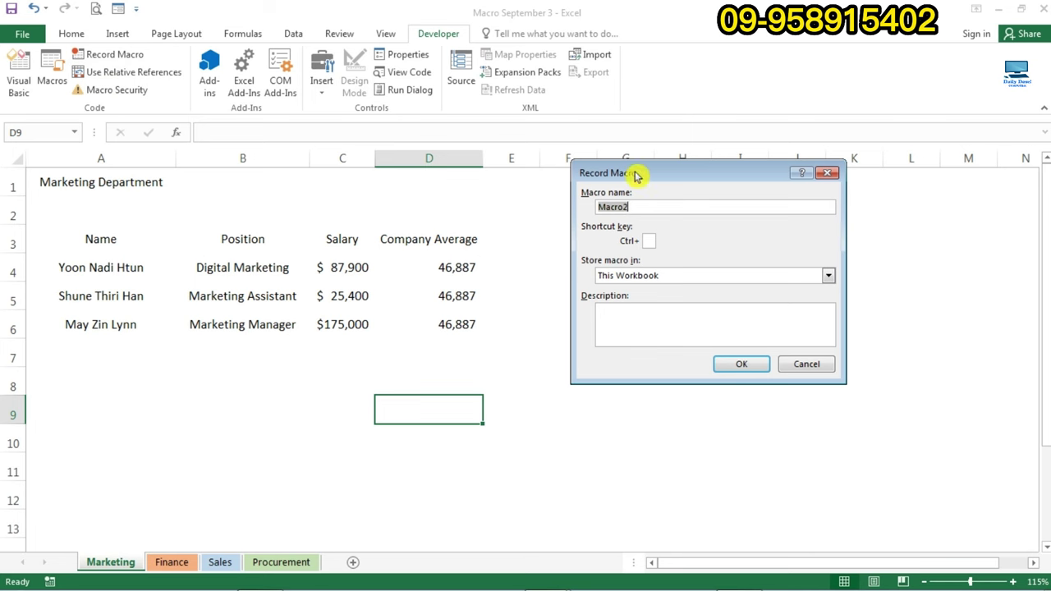
pyautogui.moveTo(636, 173); pyautogui.dragTo(607, 159)
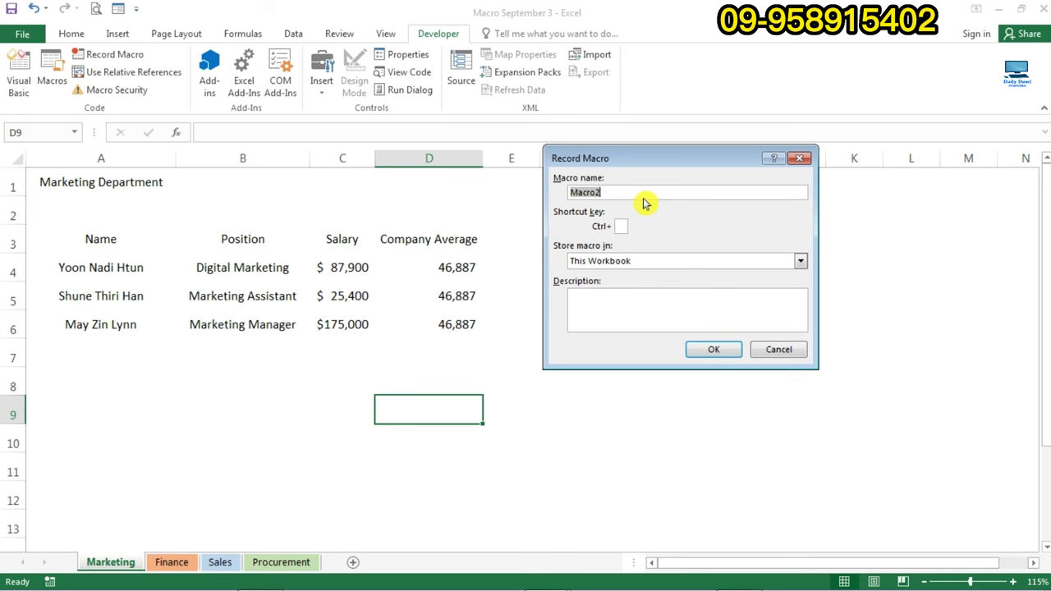
pyautogui.write('Format')
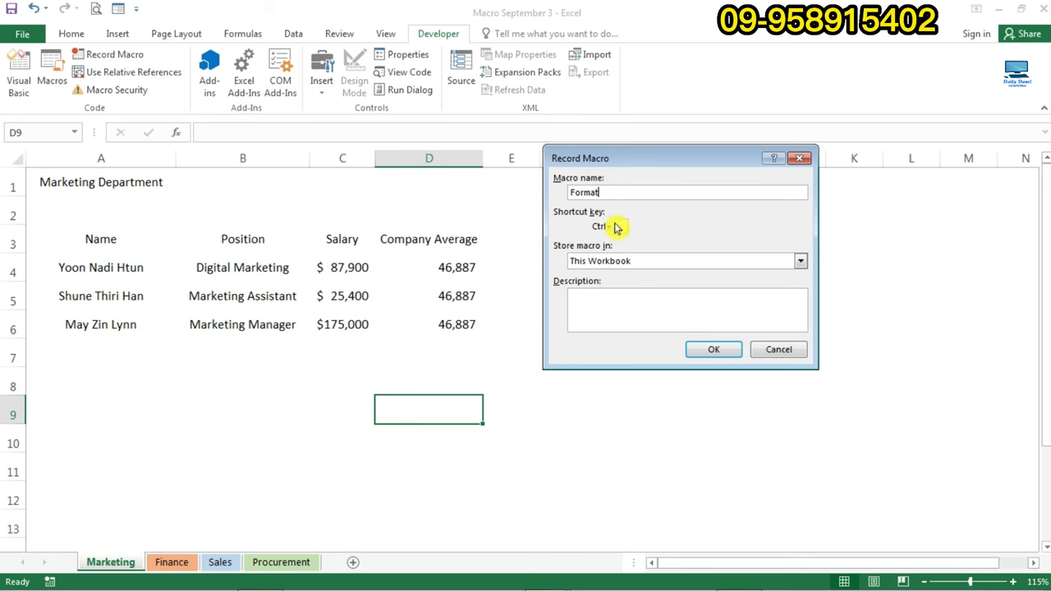
pyautogui.click(622, 227)
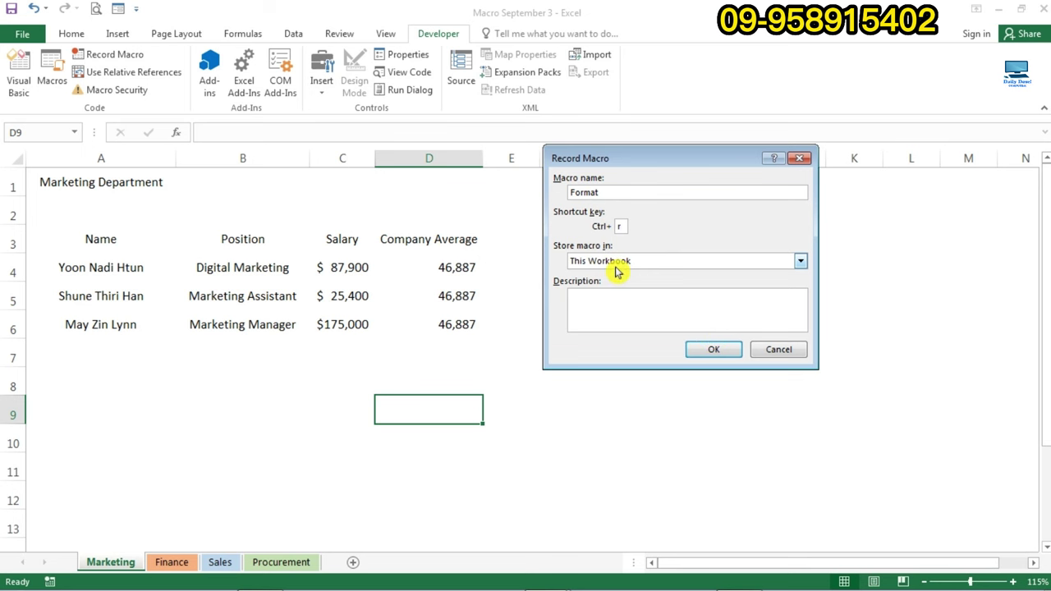
pyautogui.click(587, 296)
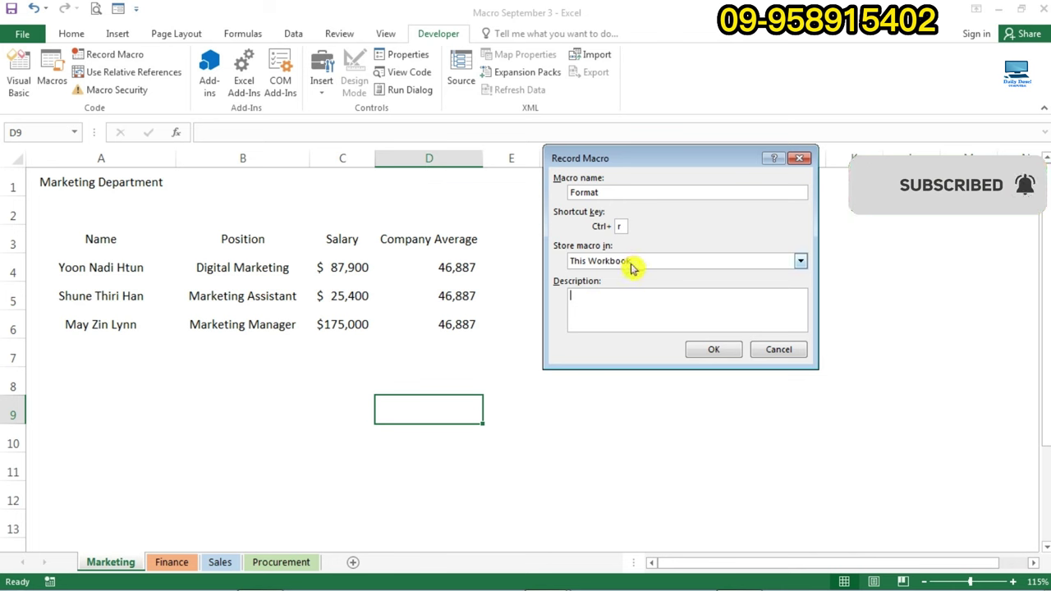
# Confirm the Record Macro dialog so the Format macro begins recording.
pyautogui.click(714, 352)
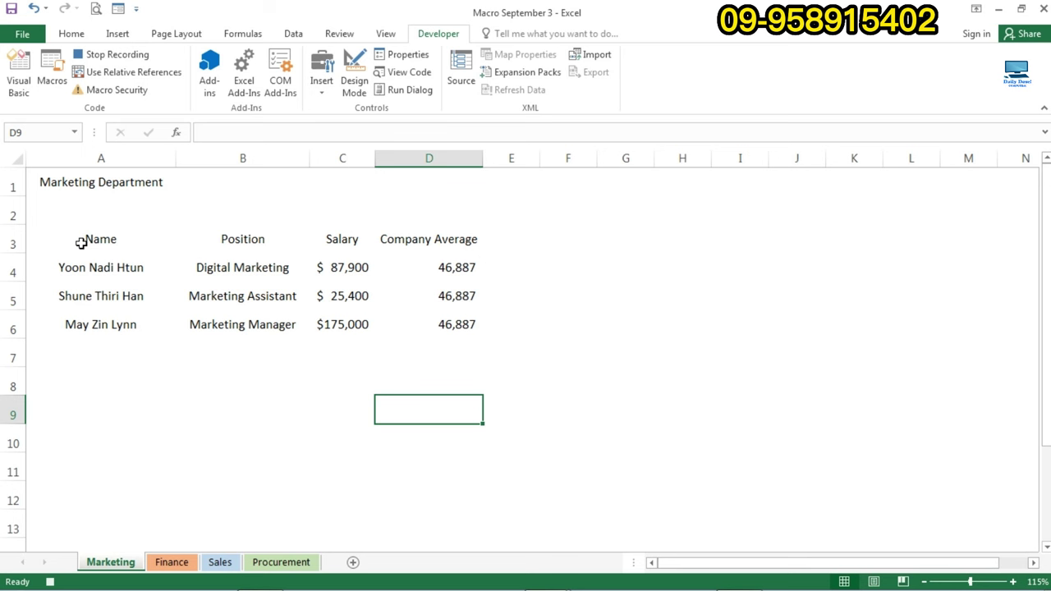
# Fill the Marketing header row A3:D3 with dark blue.
pyautogui.moveTo(82, 239); pyautogui.dragTo(432, 239)
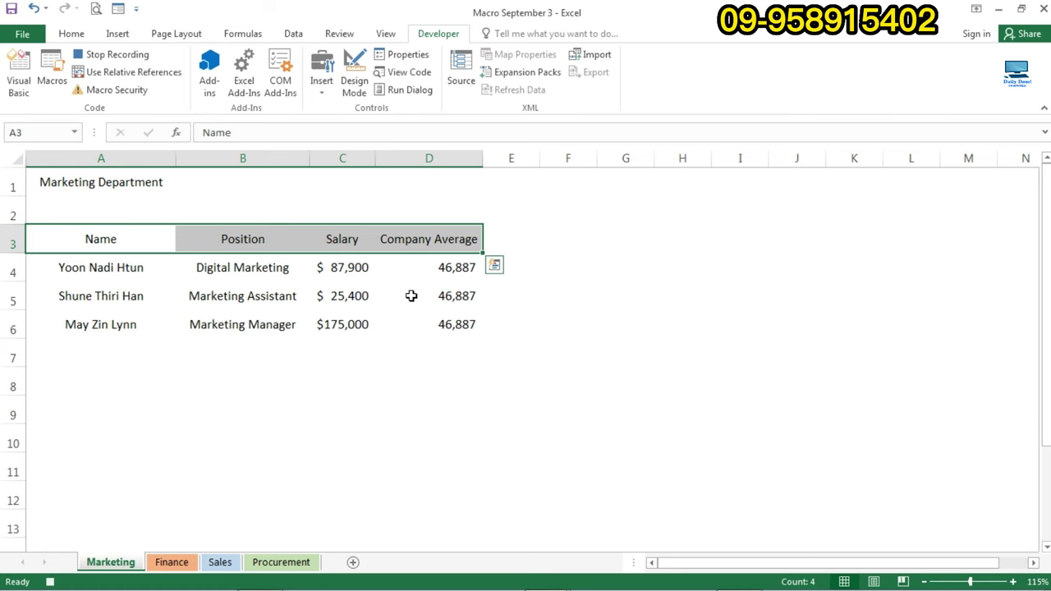
pyautogui.press('alt')
pyautogui.press('h')
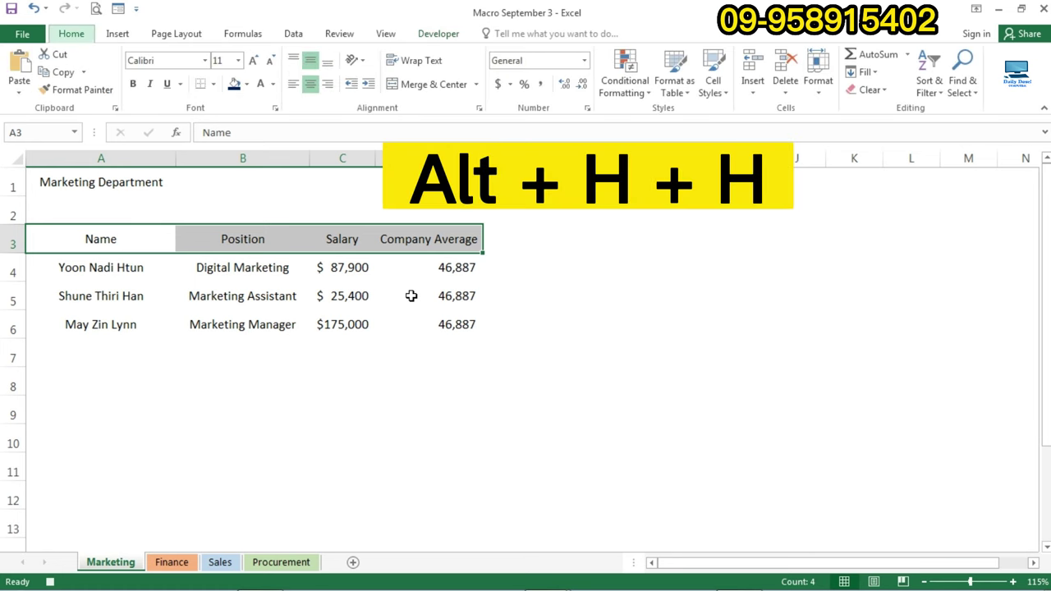
pyautogui.press('h')
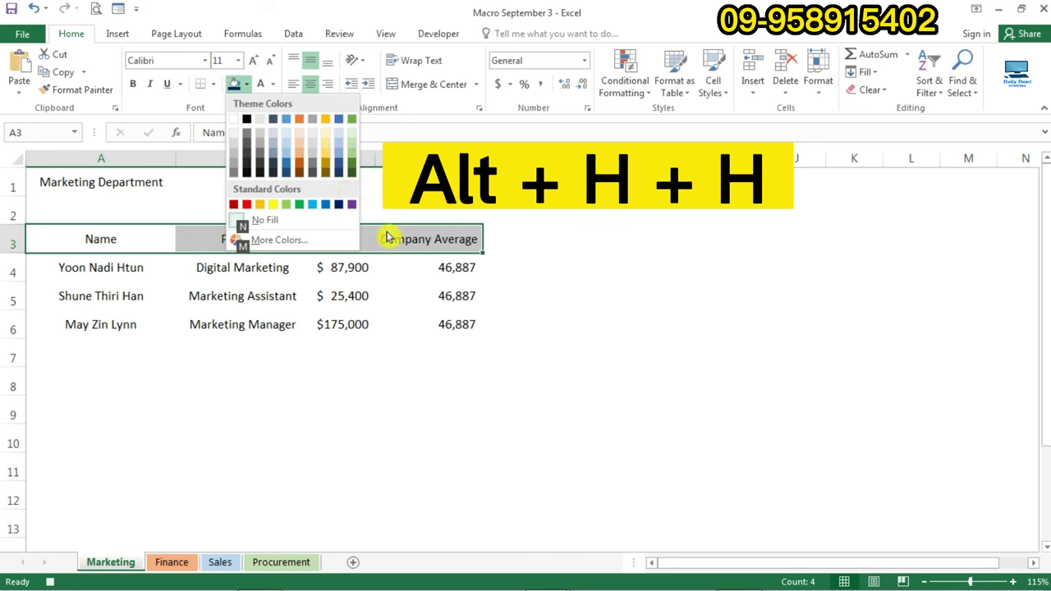
pyautogui.click(341, 208)
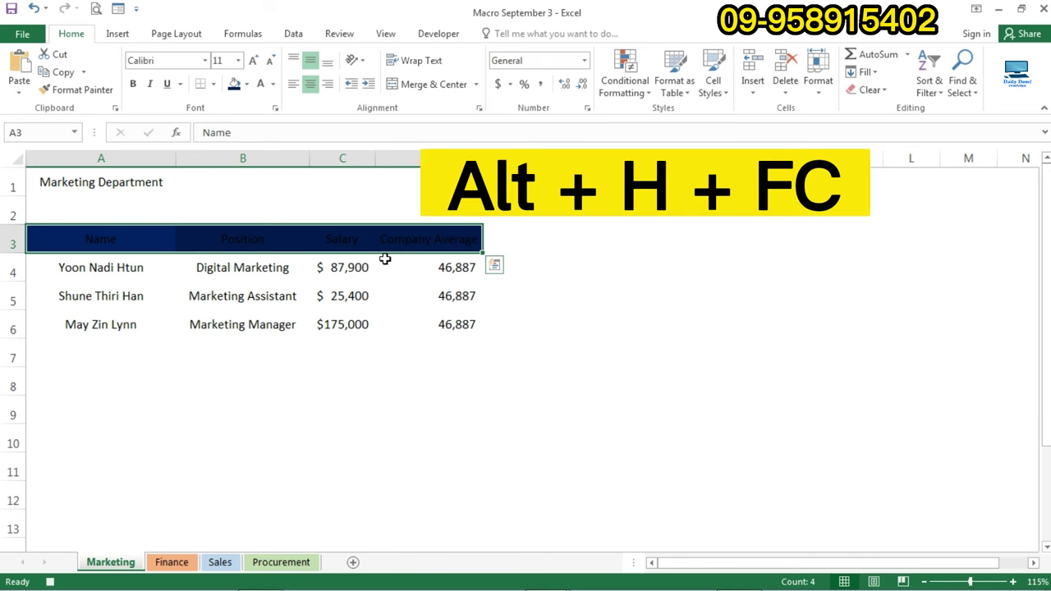
# Make the A3:D3 header text white via Alt+H+FC and bold with Ctrl+B.
pyautogui.press('alt')
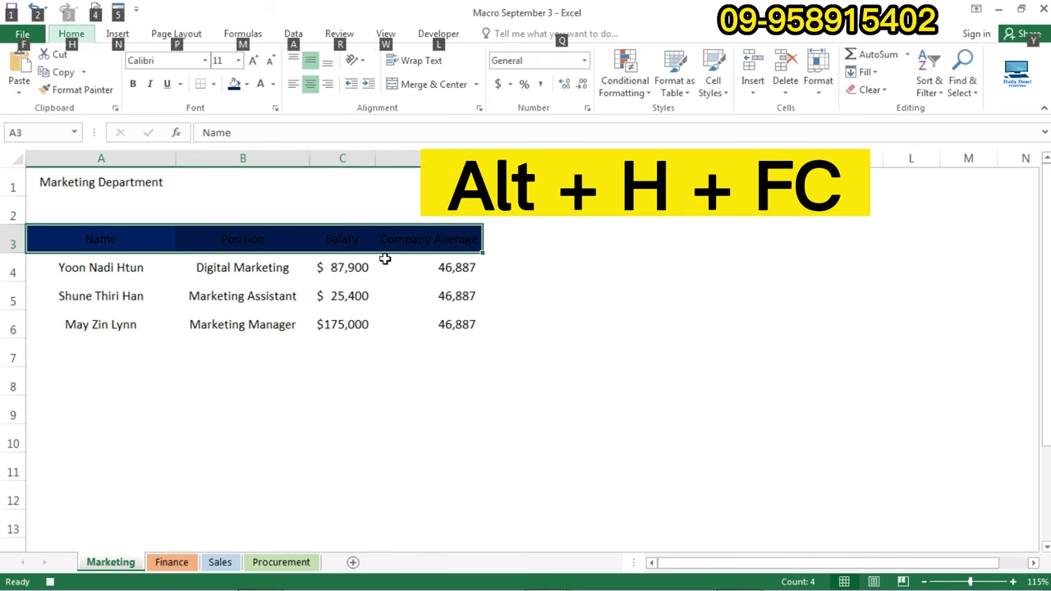
pyautogui.press('h')
pyautogui.press('f')
pyautogui.press('c')
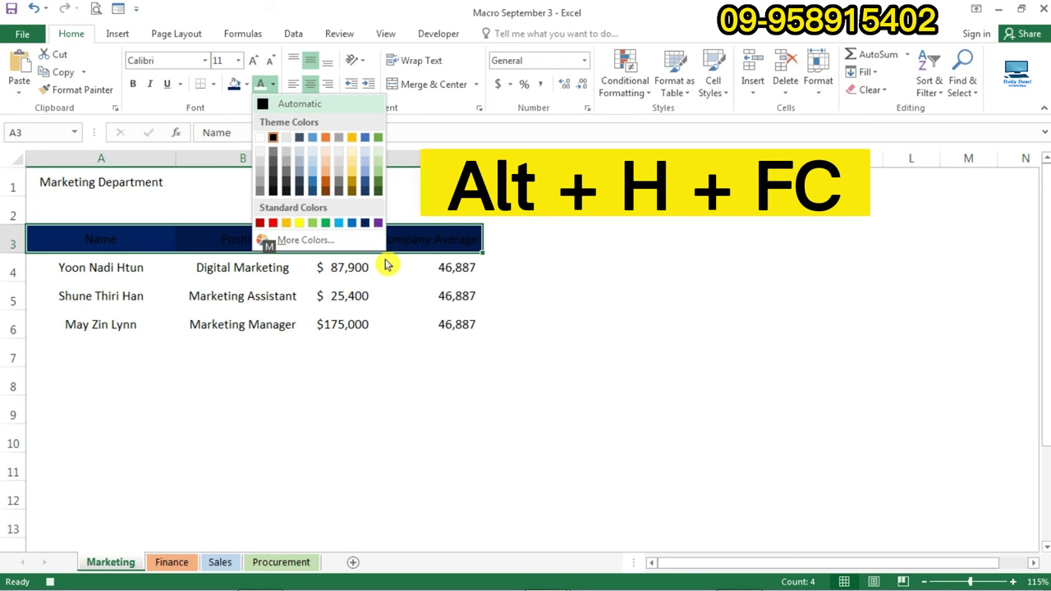
pyautogui.click(261, 138)
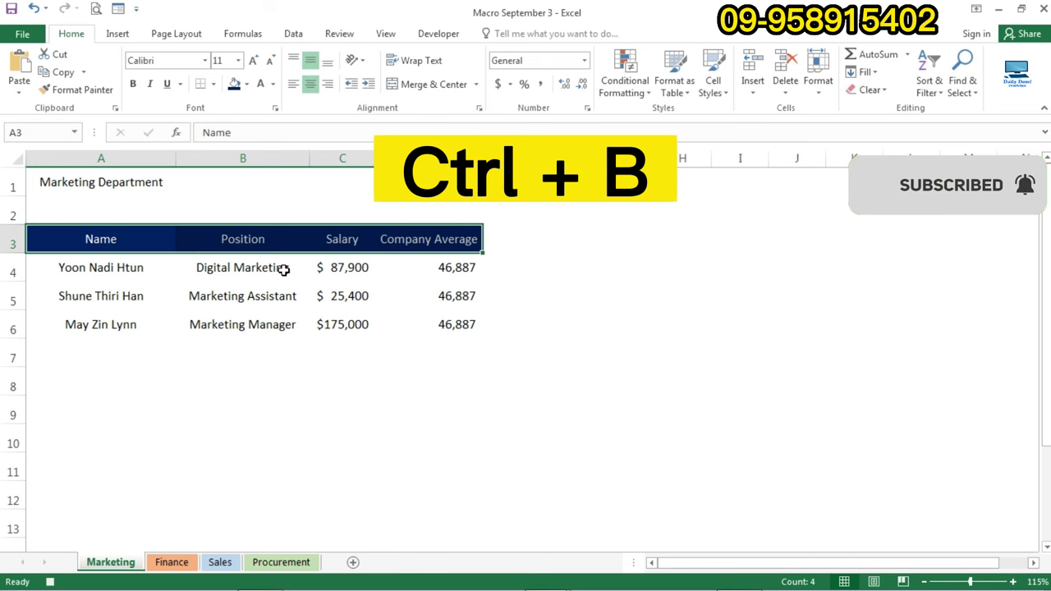
pyautogui.hotkey('ctrl', 'b')
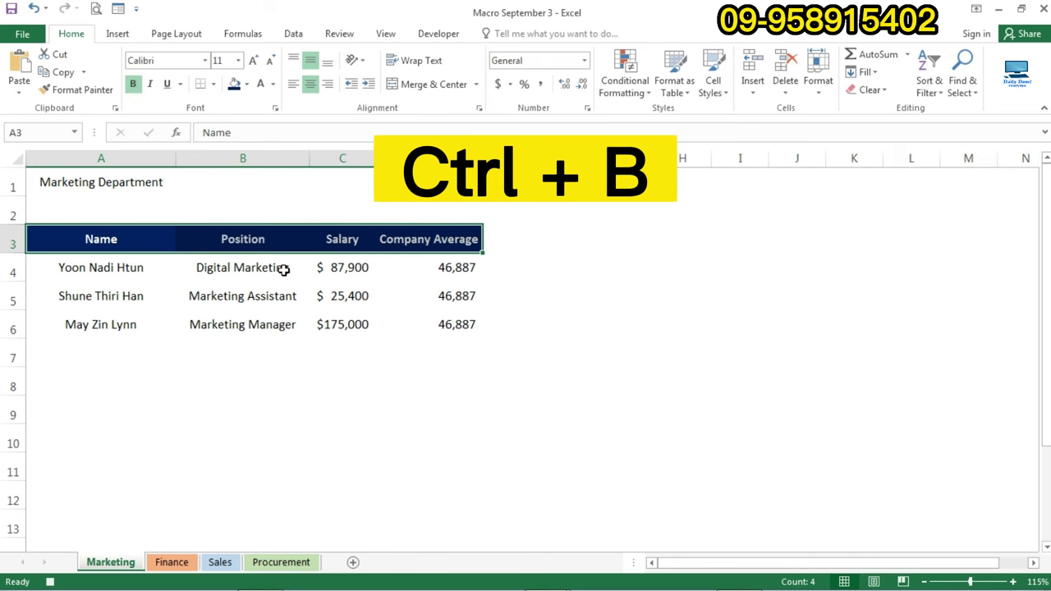
# Select the Marketing table A3:D6 from A3 with Ctrl+Shift+Down and Right, and show Insert.
pyautogui.click(112, 238)
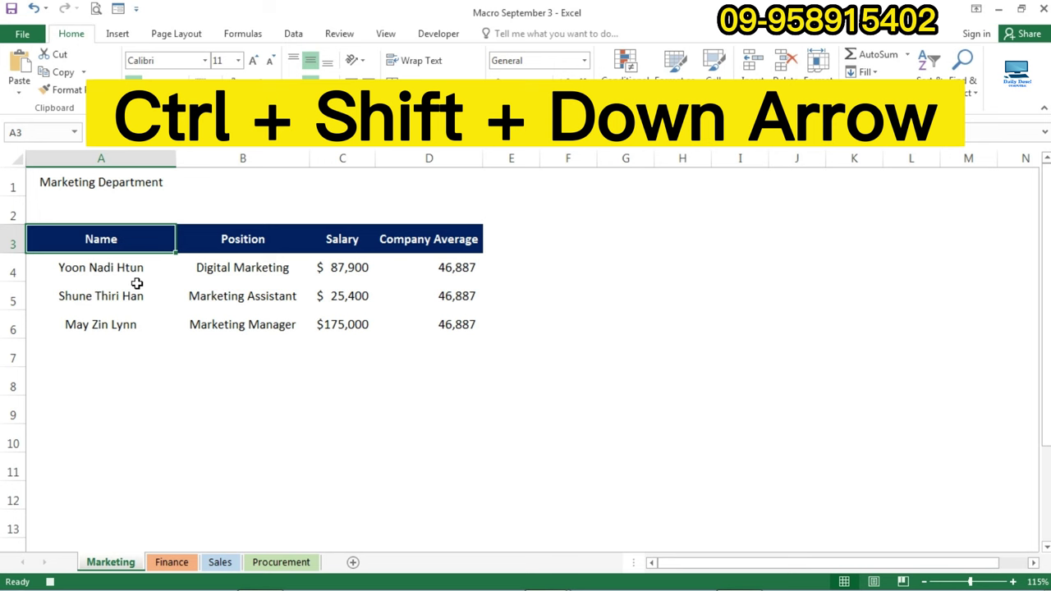
pyautogui.hotkey('ctrl', 'shift', 'Down')
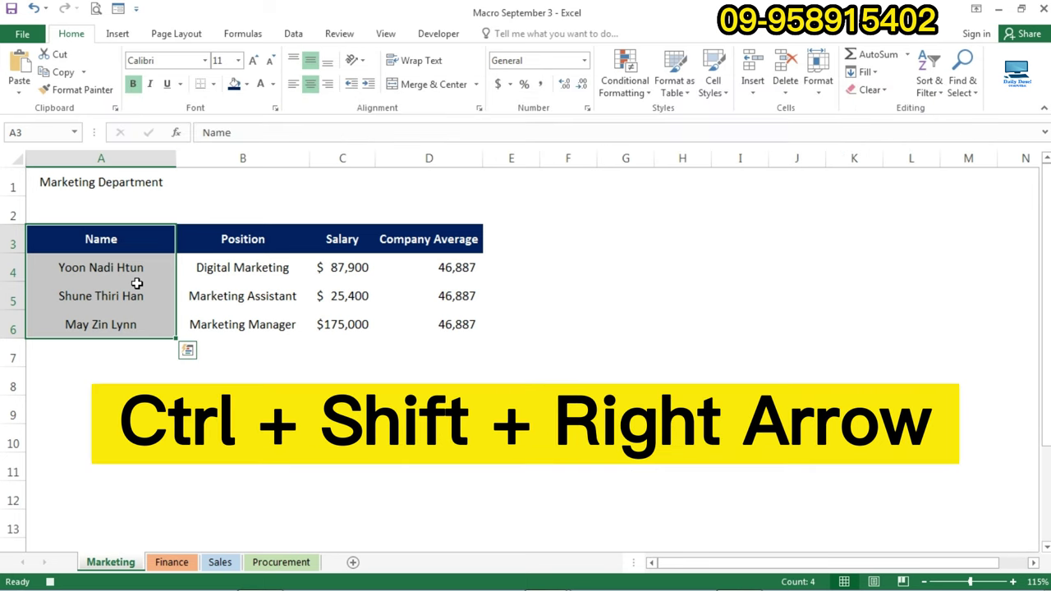
pyautogui.hotkey('ctrl', 'shift', 'Right')
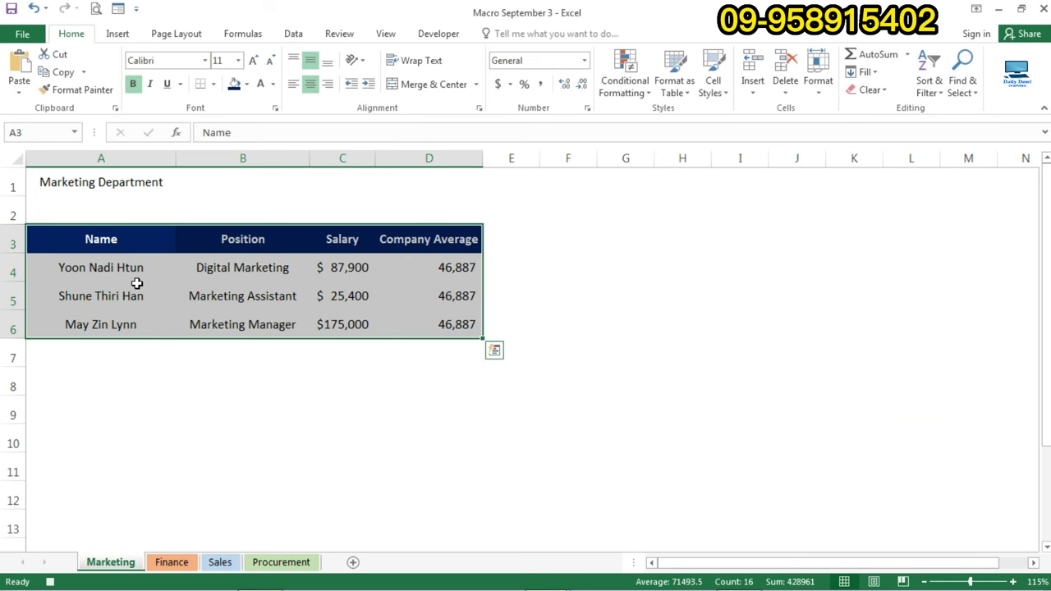
pyautogui.click(120, 36)
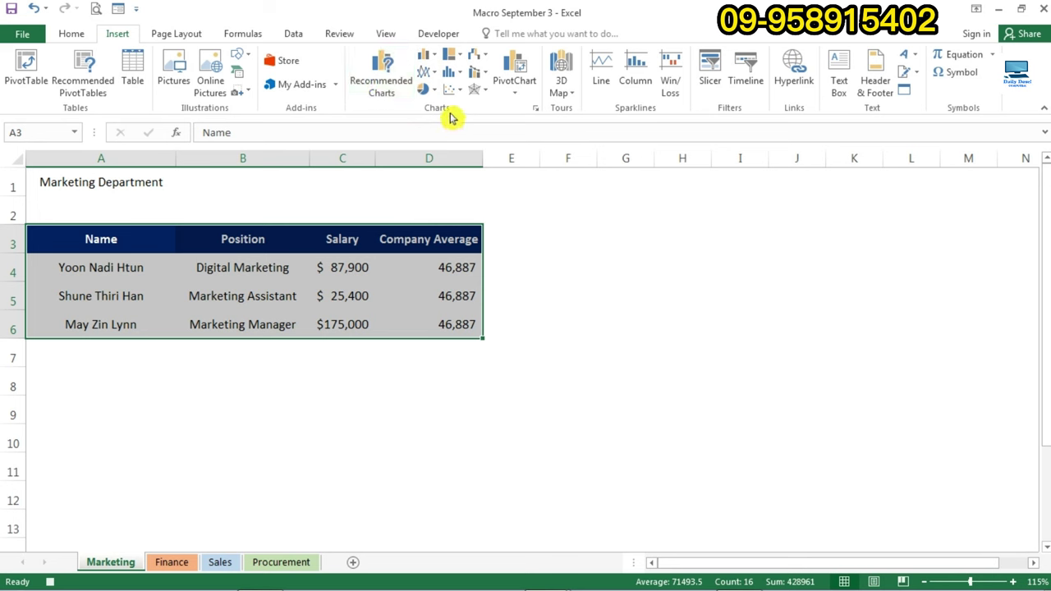
# Insert the first Clustered Column – Line combo chart of Salary and Company Average.
pyautogui.click(479, 79)
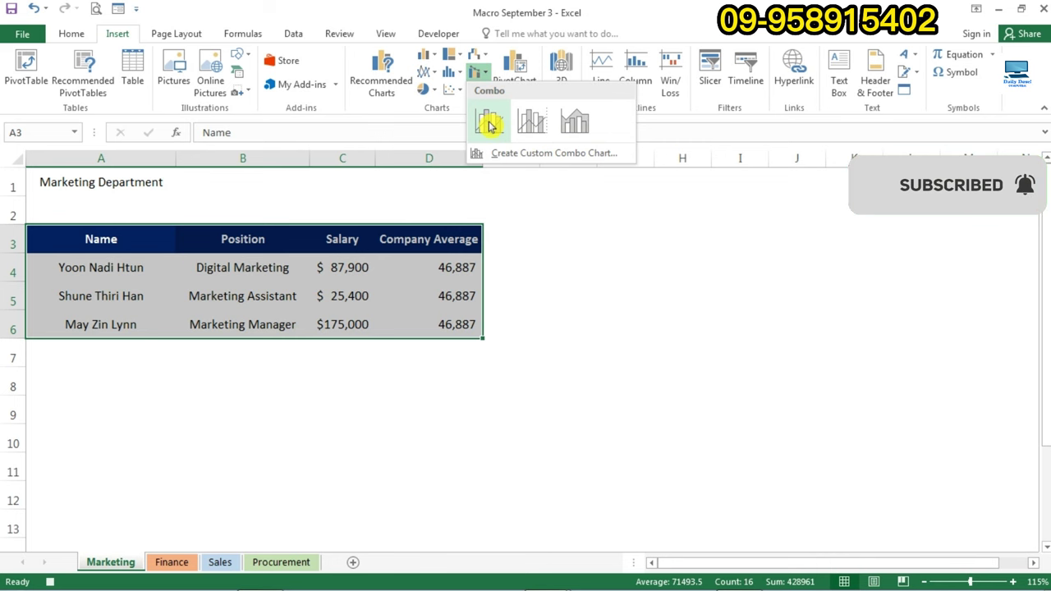
pyautogui.click(490, 125)
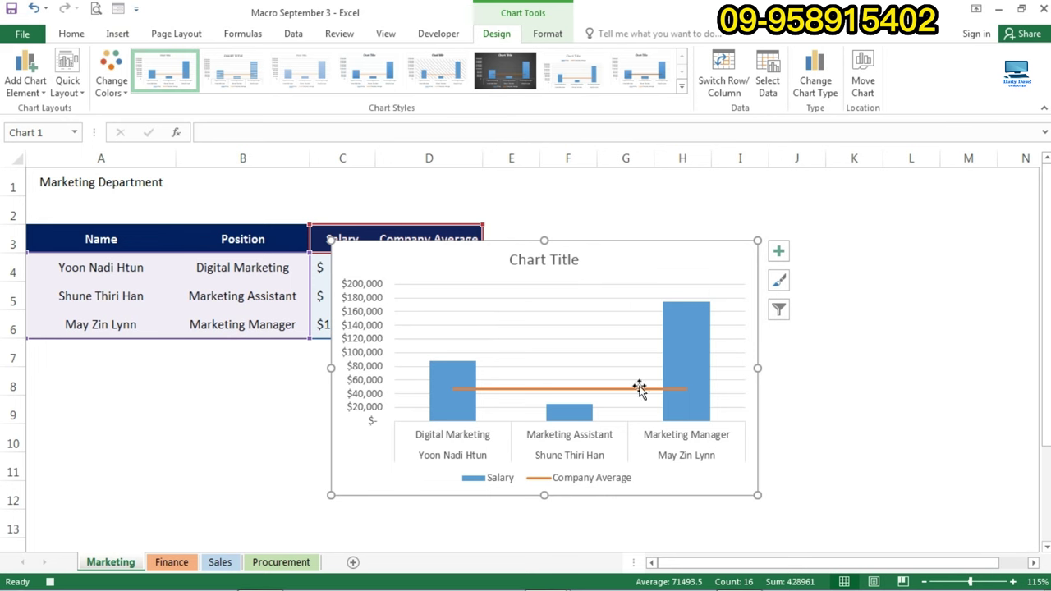
pyautogui.click(370, 293)
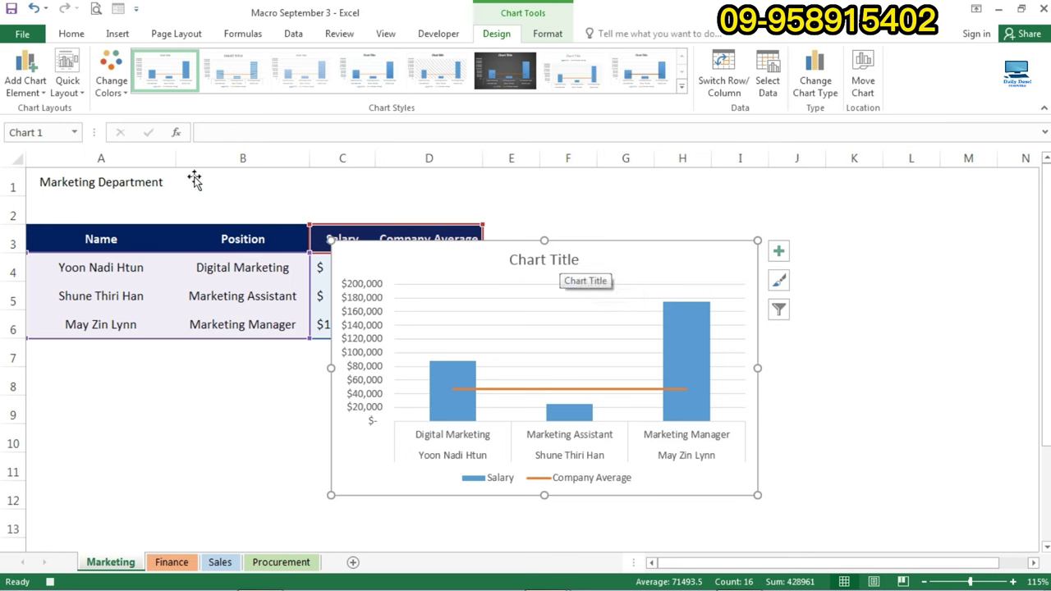
# Delete the Chart Title and select the Salary column series.
pyautogui.click(558, 265)
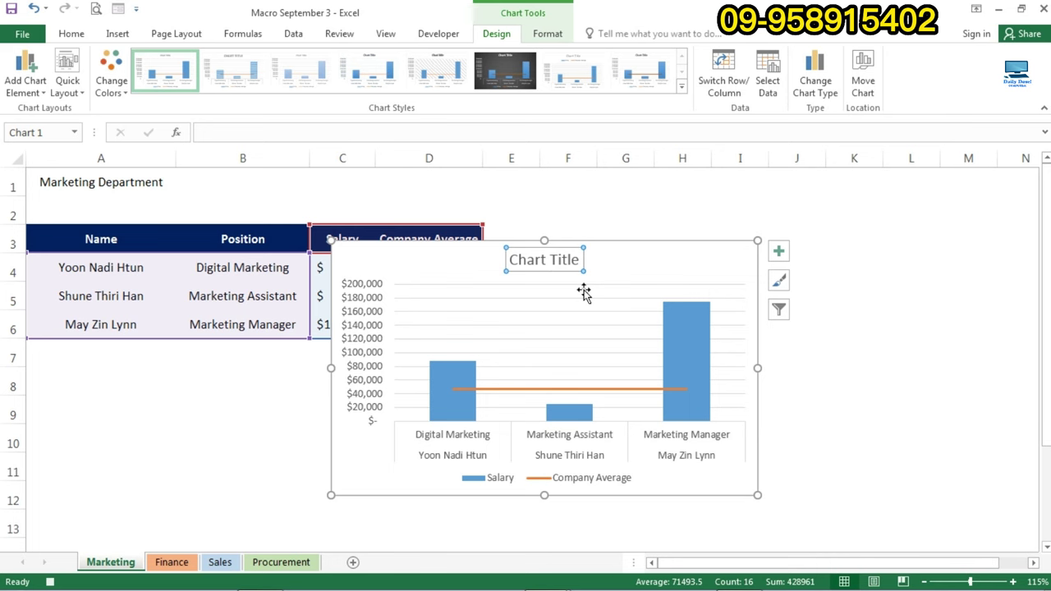
pyautogui.press('Delete')
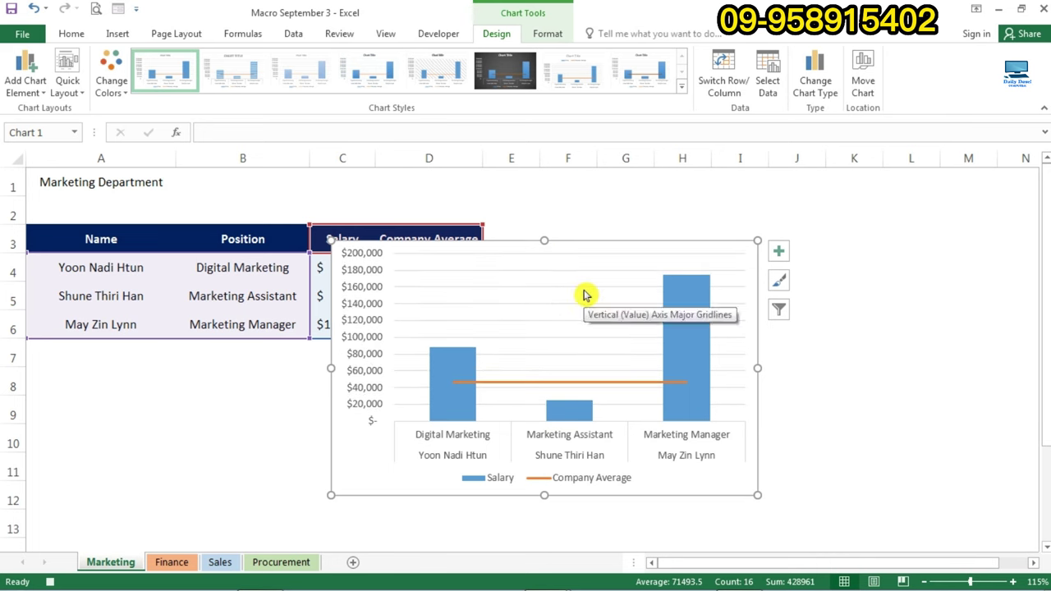
pyautogui.click(452, 369)
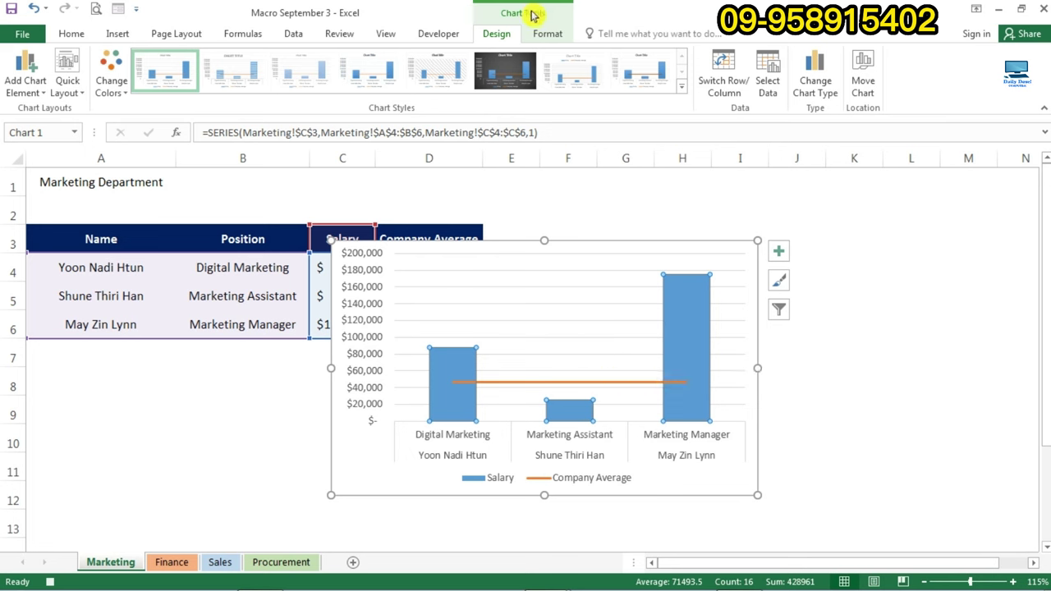
# Fill the Salary columns with a gold/yellow theme colour via Shape Fill.
pyautogui.click(548, 34)
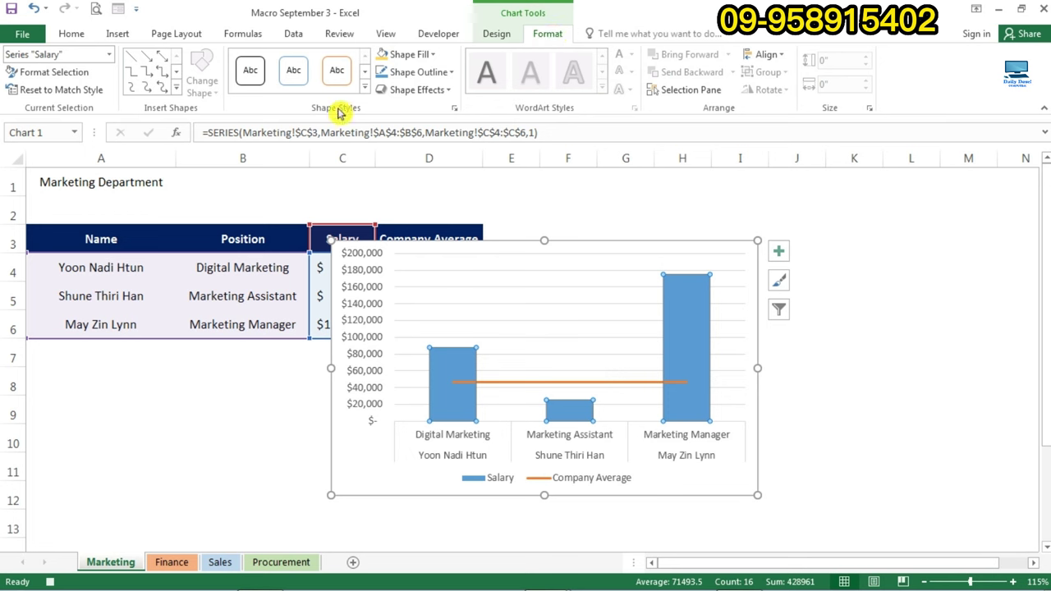
pyautogui.click(433, 55)
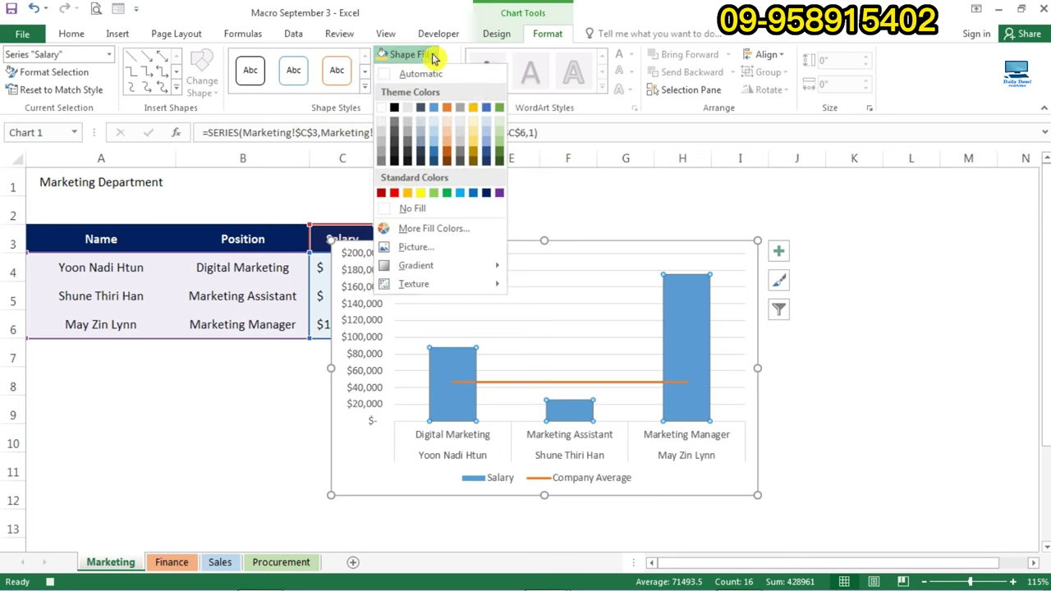
pyautogui.click(474, 141)
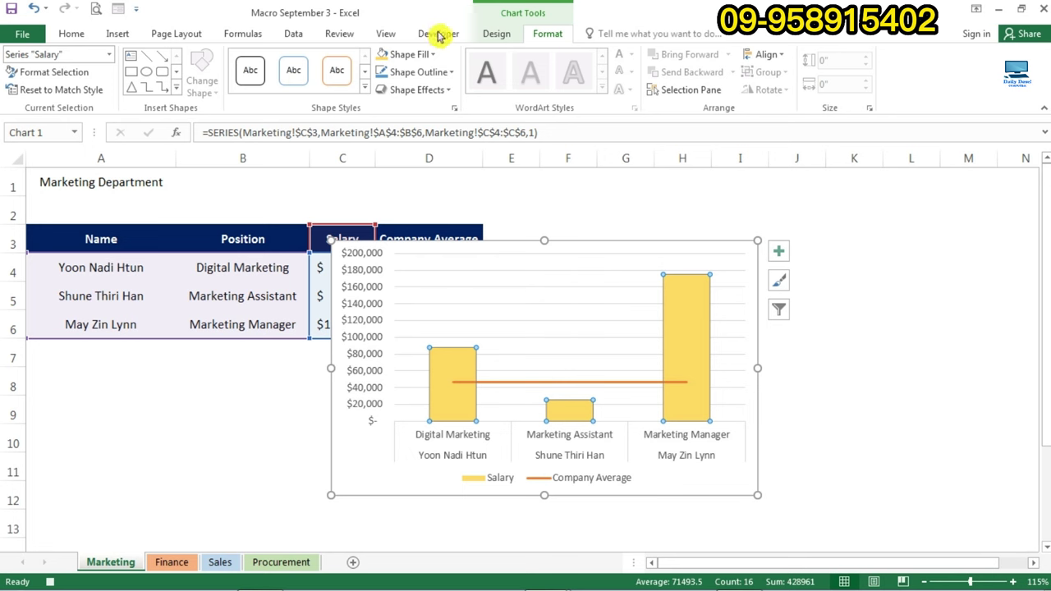
pyautogui.click(439, 33)
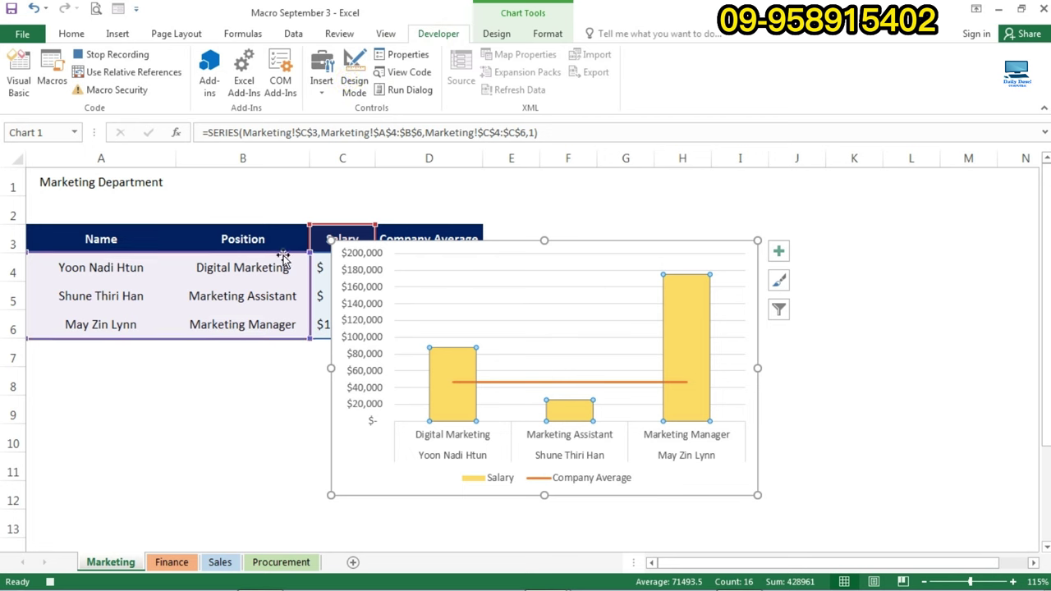
# Stop recording the Format macro and move the Marketing chart right of the table.
pyautogui.click(129, 55)
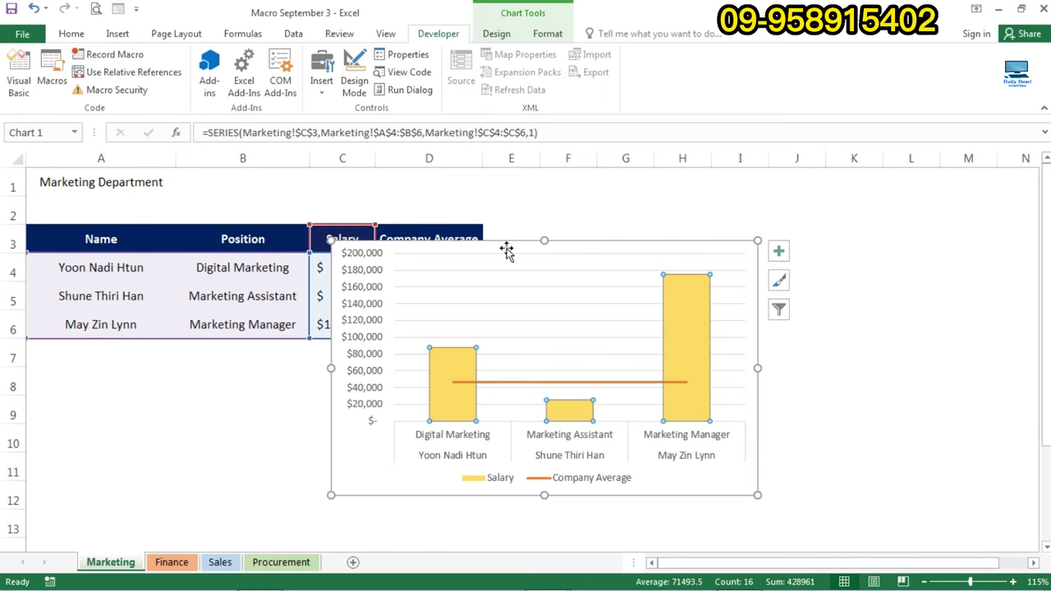
pyautogui.moveTo(507, 252); pyautogui.dragTo(693, 230)
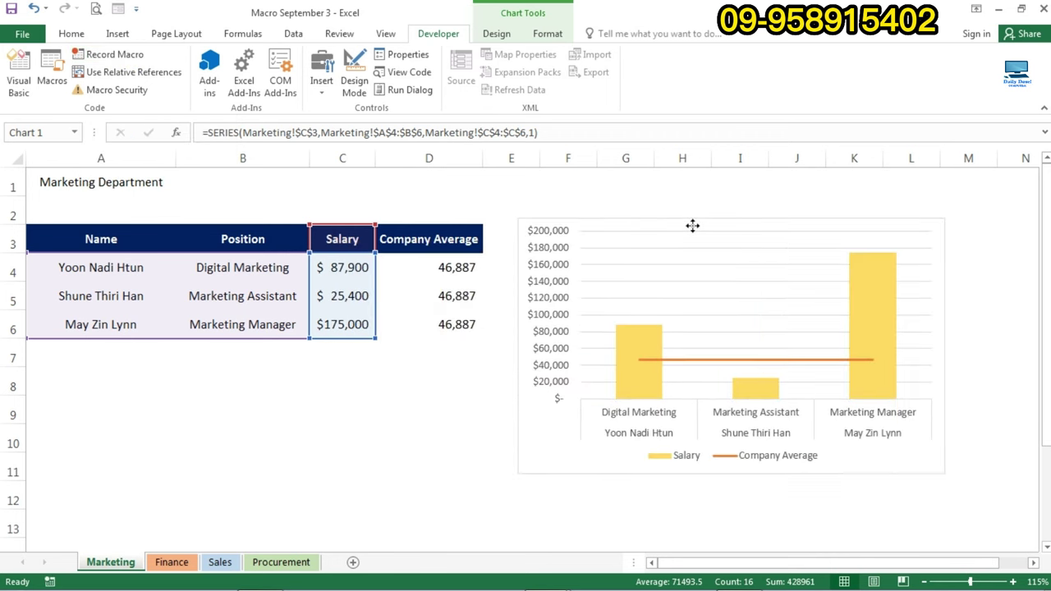
pyautogui.click(230, 418)
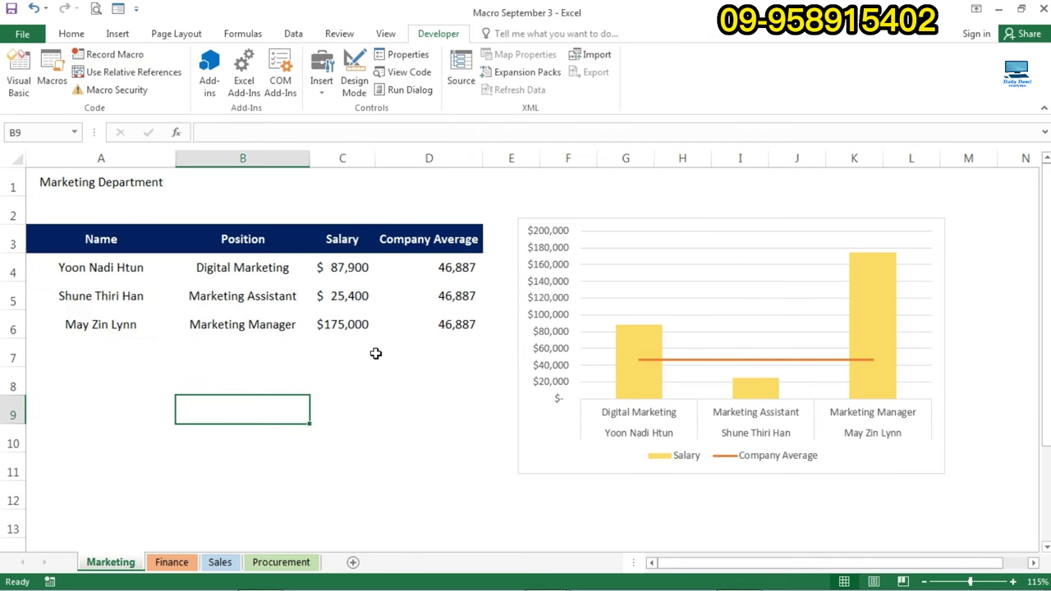
# Look over the plain Finance table and its header cells from Name to Company Average.
pyautogui.click(176, 566)
pyautogui.click(359, 333)
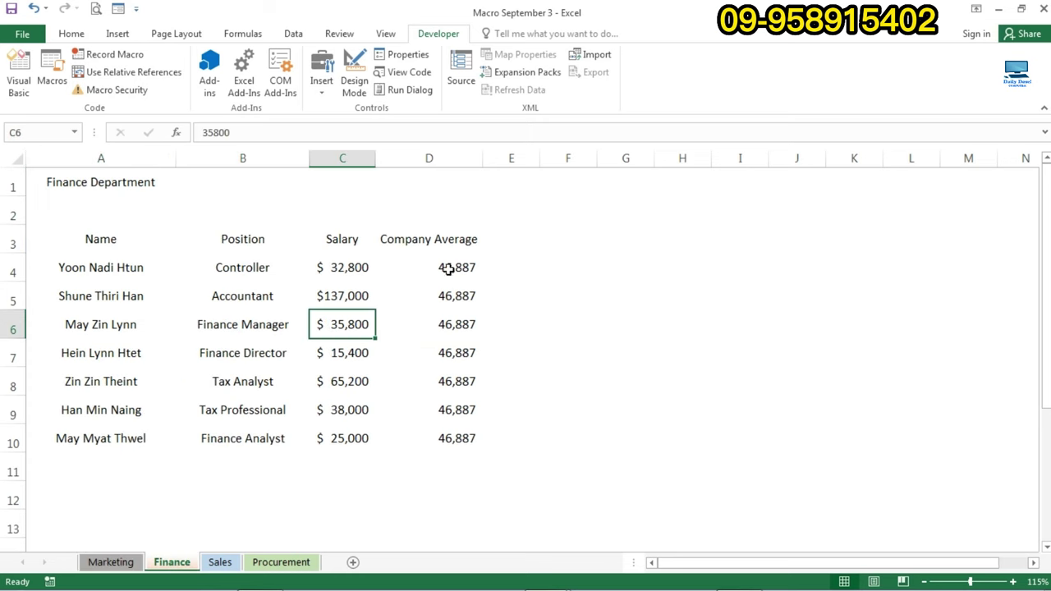
pyautogui.click(448, 267)
pyautogui.click(509, 300)
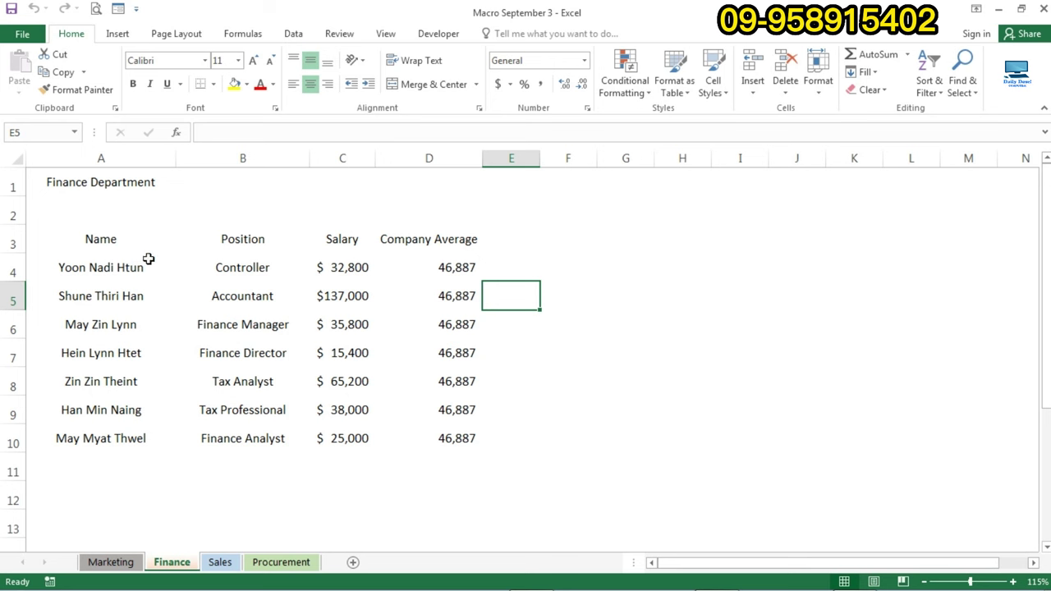
pyautogui.click(115, 240)
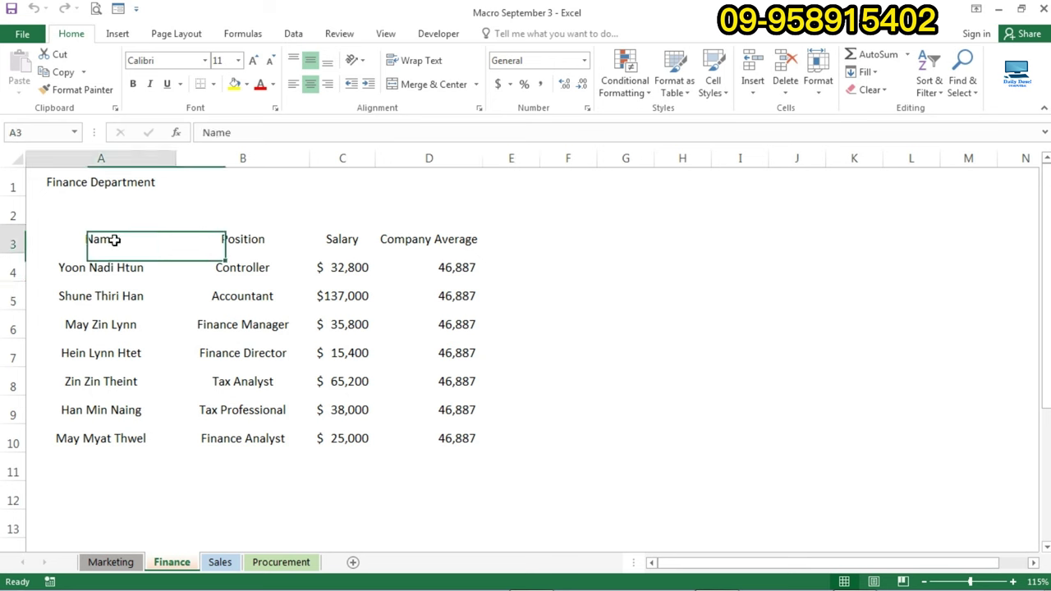
pyautogui.click(288, 237)
pyautogui.click(369, 242)
pyautogui.click(423, 244)
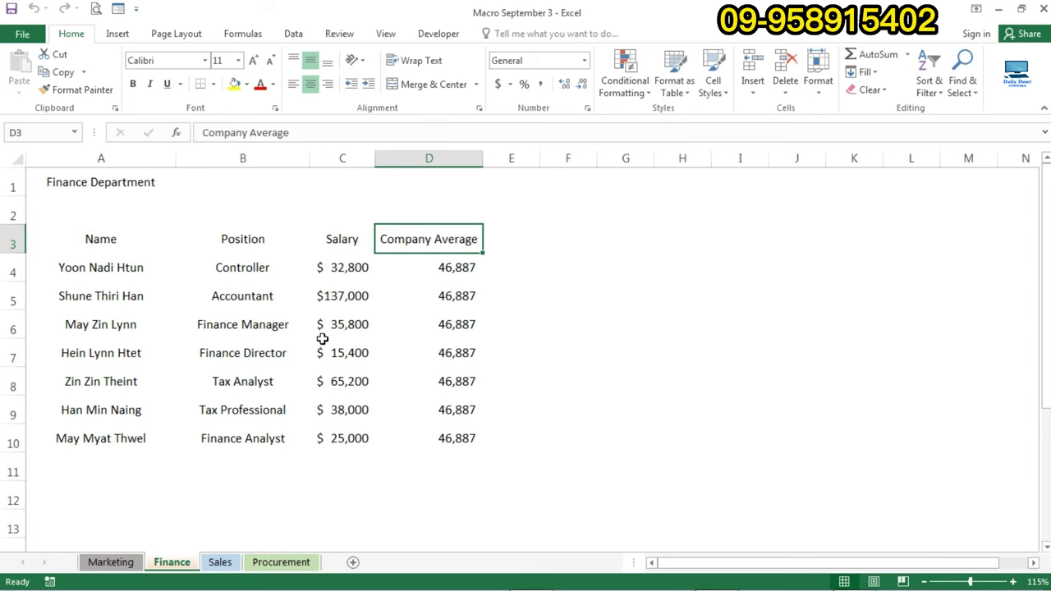
# Compare the formatted Marketing headers and chart, then return to the Finance table.
pyautogui.click(119, 566)
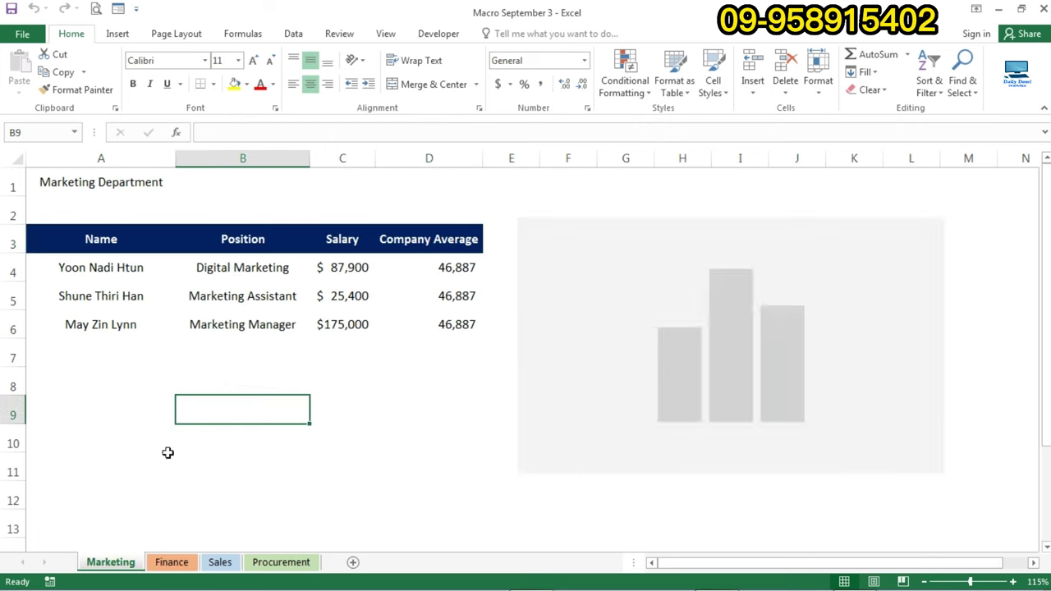
pyautogui.click(150, 241)
pyautogui.click(246, 239)
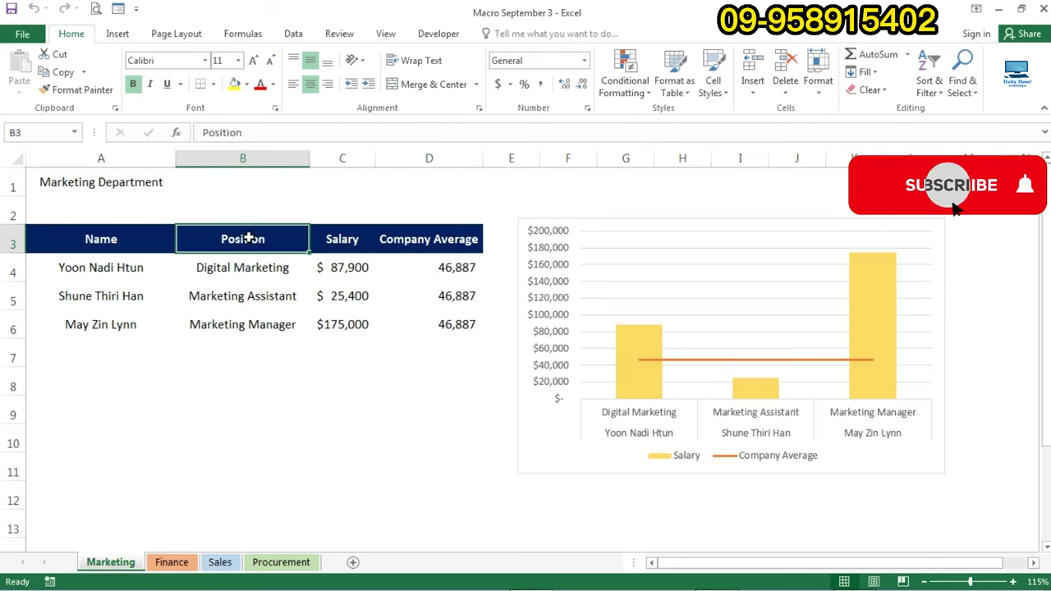
pyautogui.click(337, 238)
pyautogui.click(403, 239)
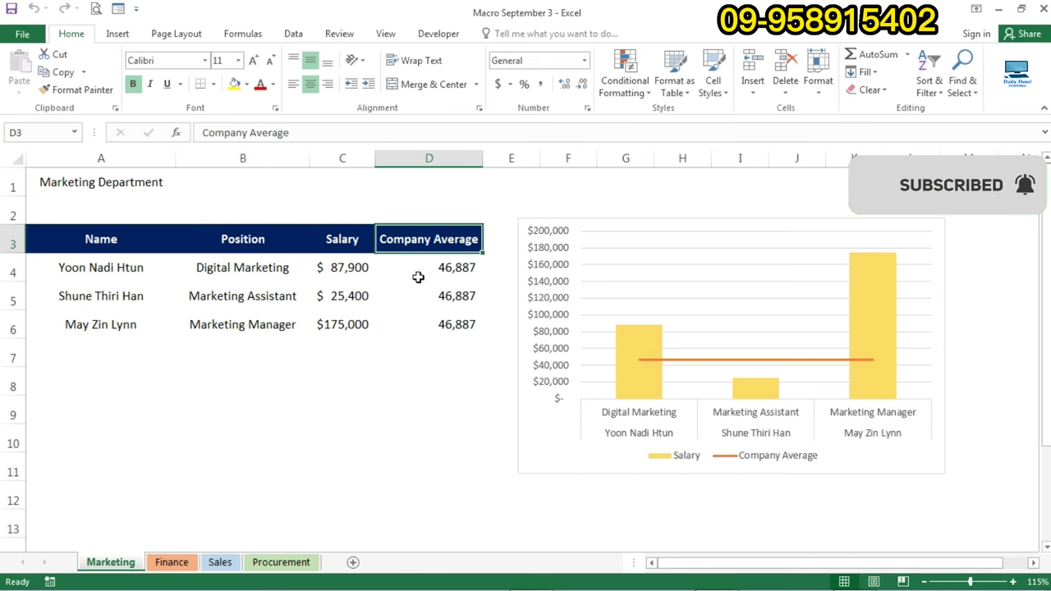
pyautogui.click(588, 229)
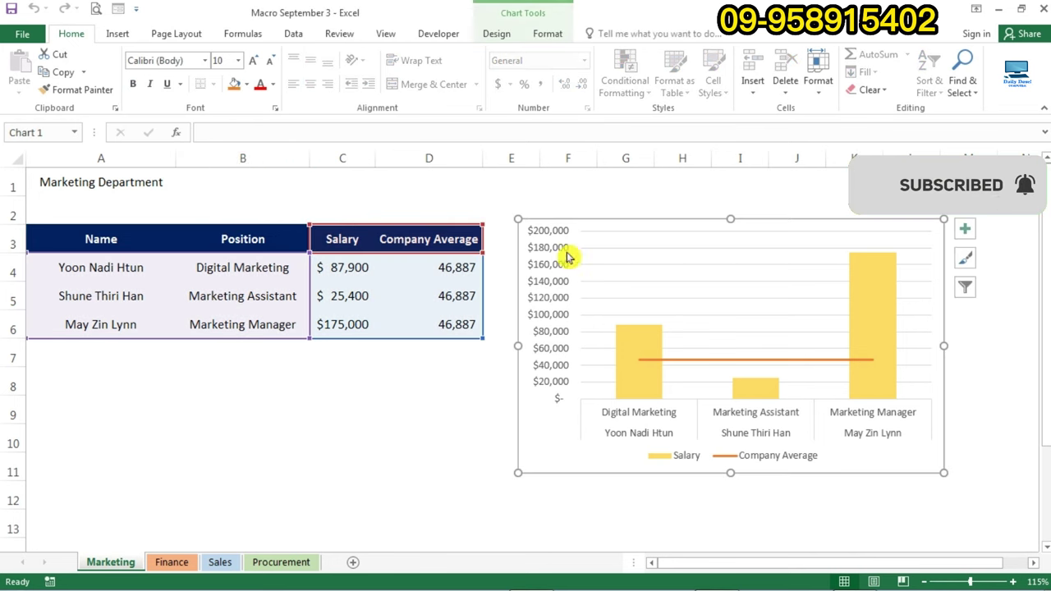
pyautogui.click(173, 563)
pyautogui.click(283, 348)
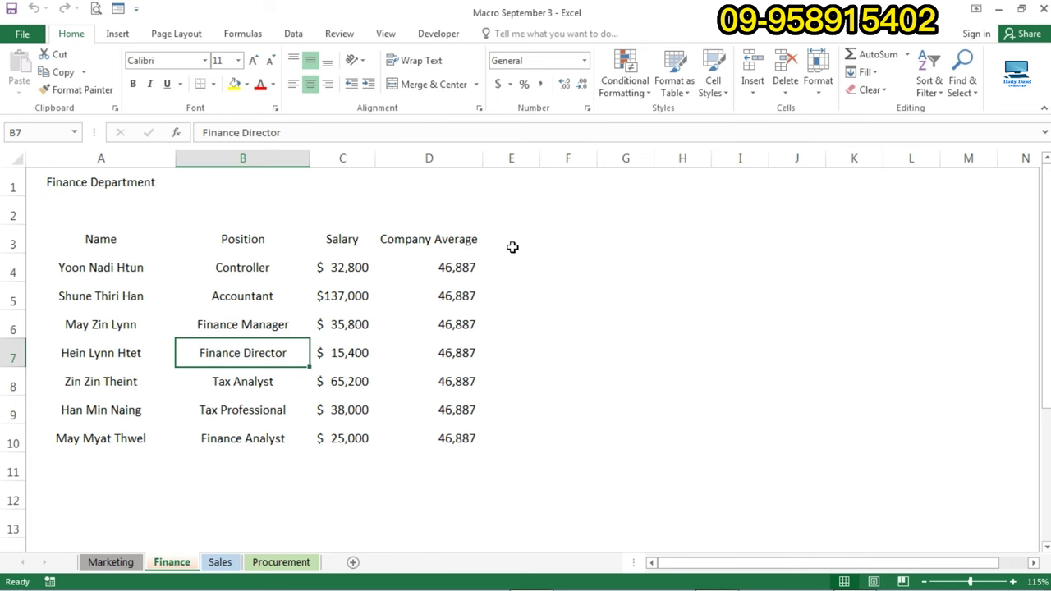
# Open the Macro dialog from the Developer tab and select the Format macro.
pyautogui.click(512, 247)
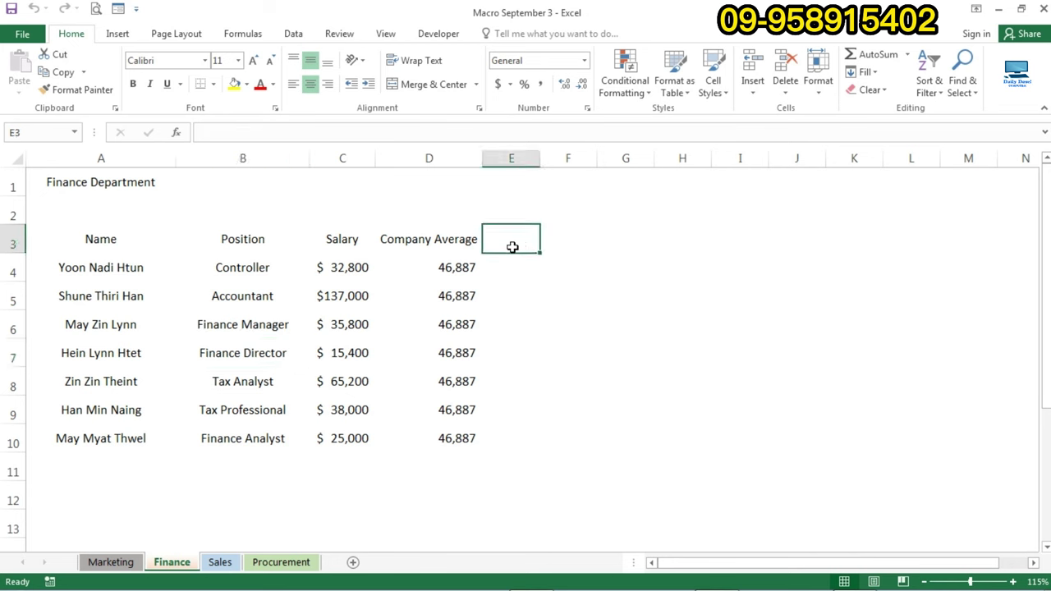
pyautogui.click(432, 34)
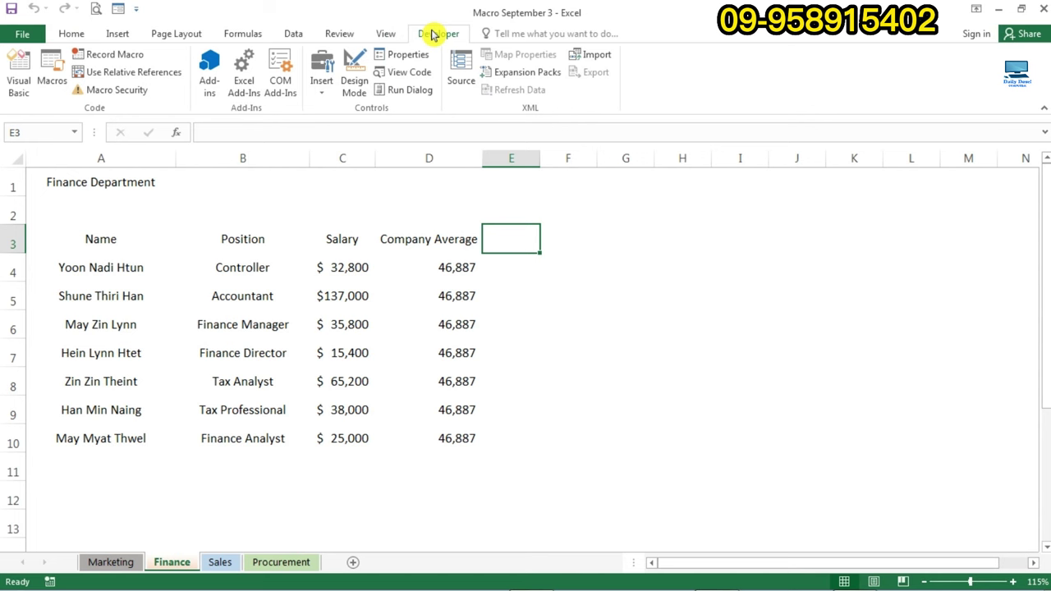
pyautogui.click(51, 73)
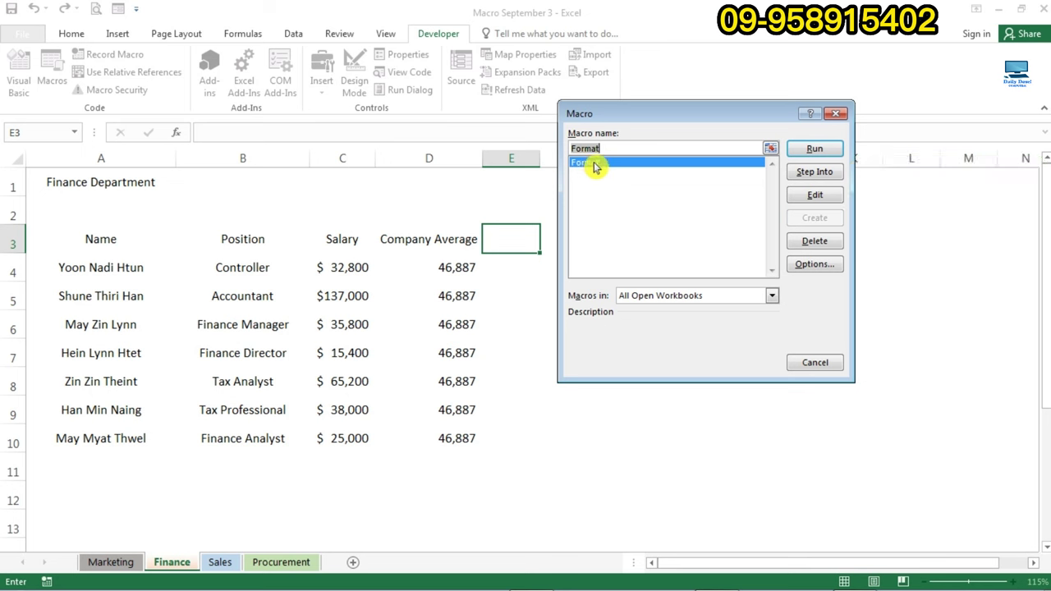
pyautogui.click(595, 167)
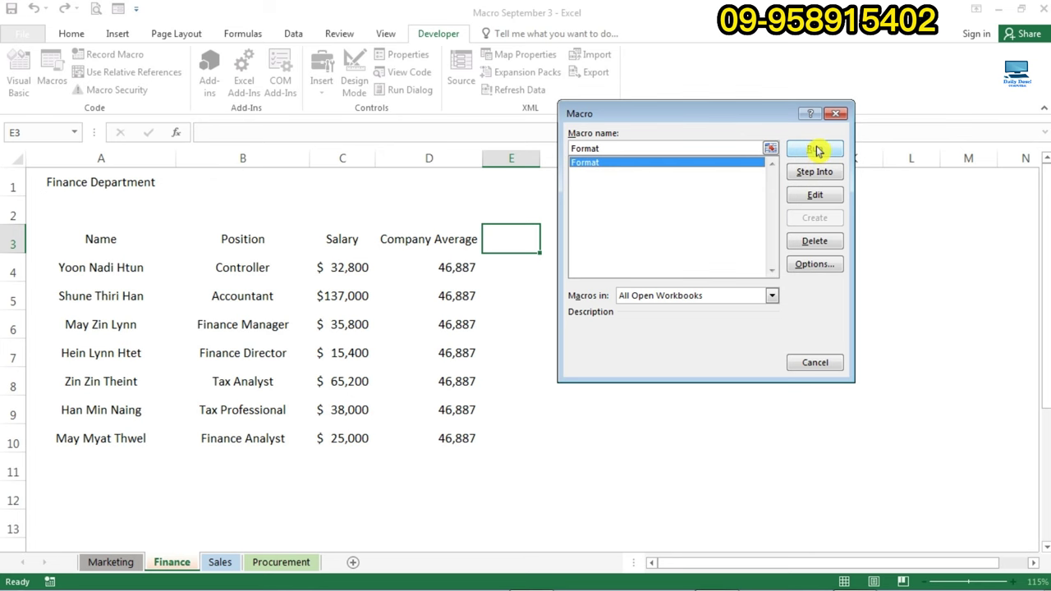
# Run the Format macro on Finance and move the new chart right of the table.
pyautogui.click(815, 150)
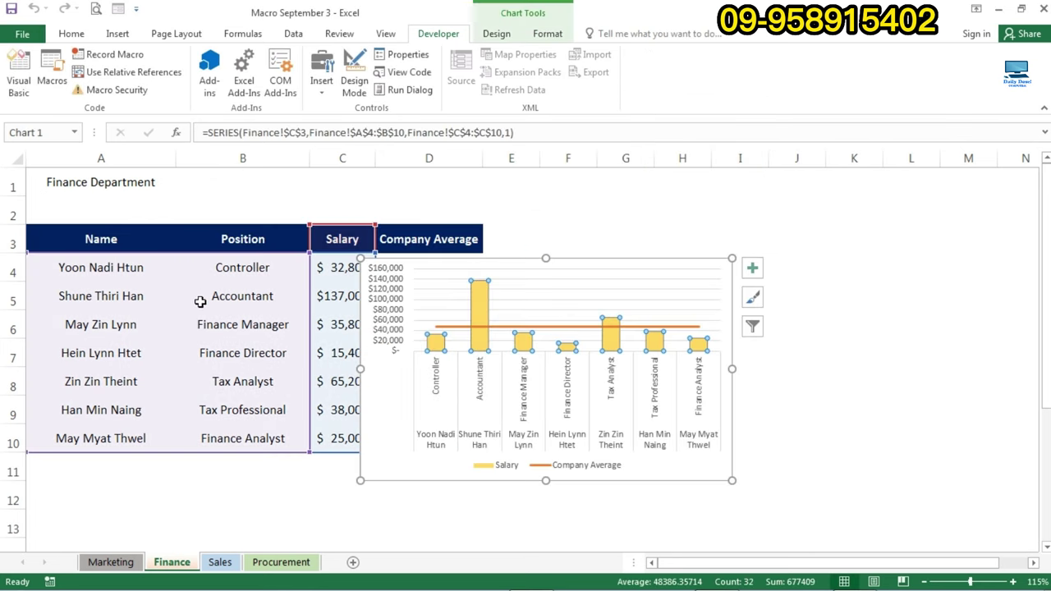
pyautogui.moveTo(519, 261); pyautogui.dragTo(682, 219)
pyautogui.click(111, 239)
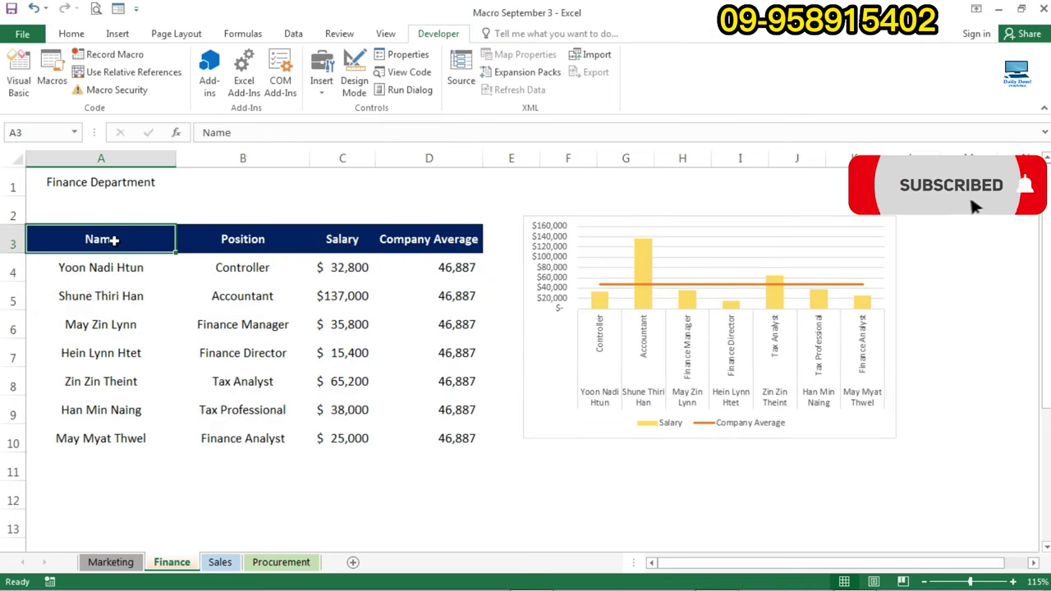
pyautogui.click(235, 239)
pyautogui.click(337, 240)
pyautogui.click(458, 246)
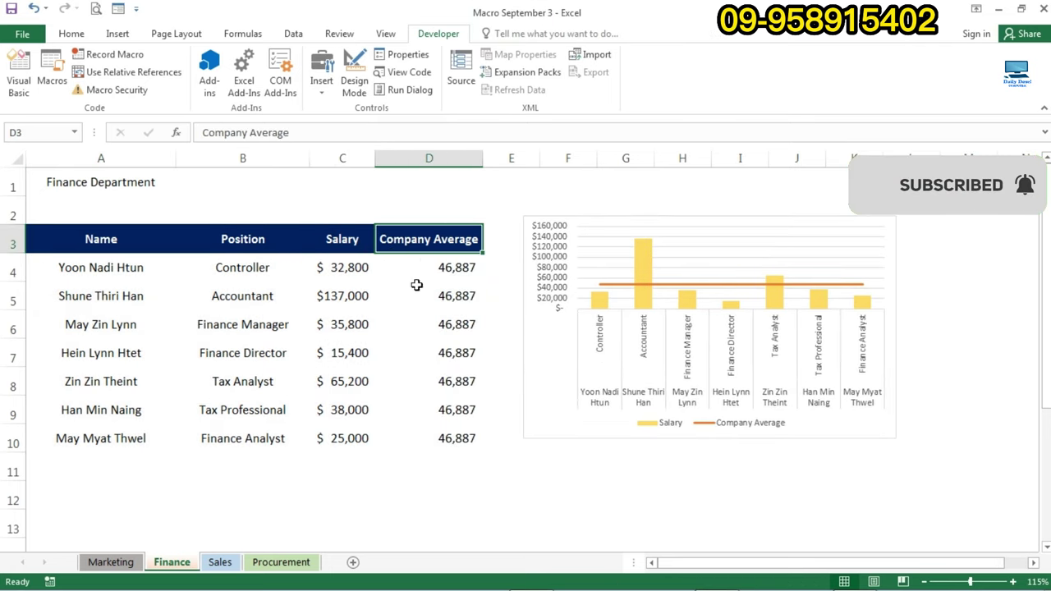
# Enlarge the Finance salary chart from its corner so the labels lie flat.
pyautogui.click(575, 223)
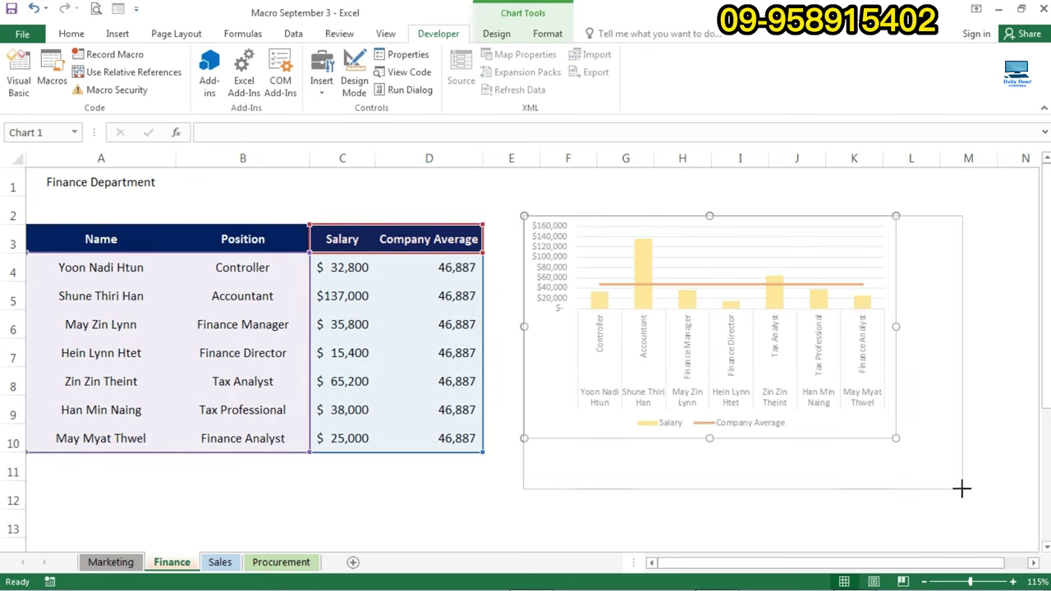
pyautogui.moveTo(896, 439); pyautogui.dragTo(961, 489)
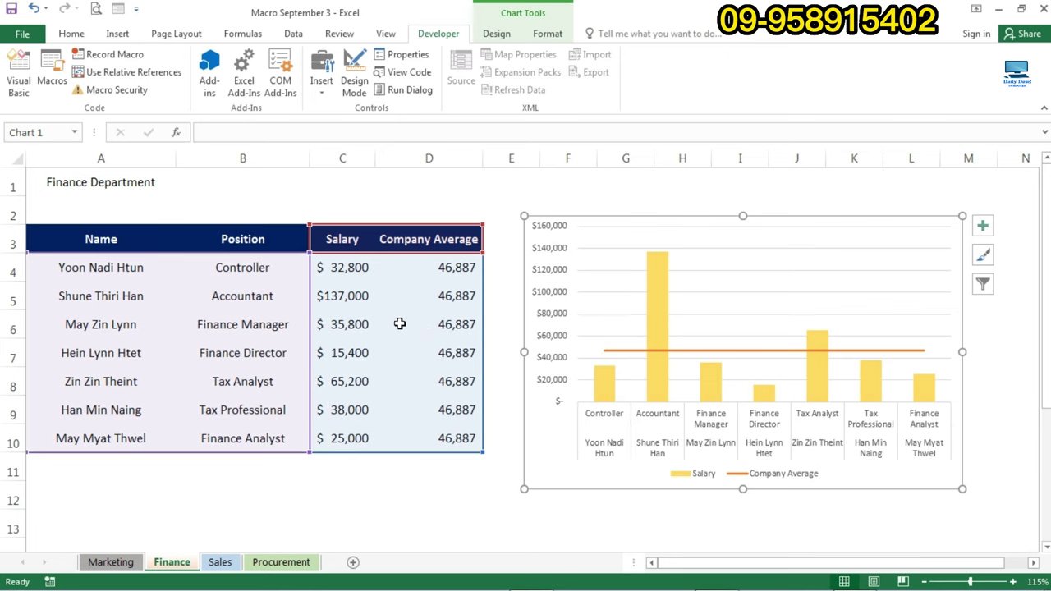
pyautogui.click(378, 343)
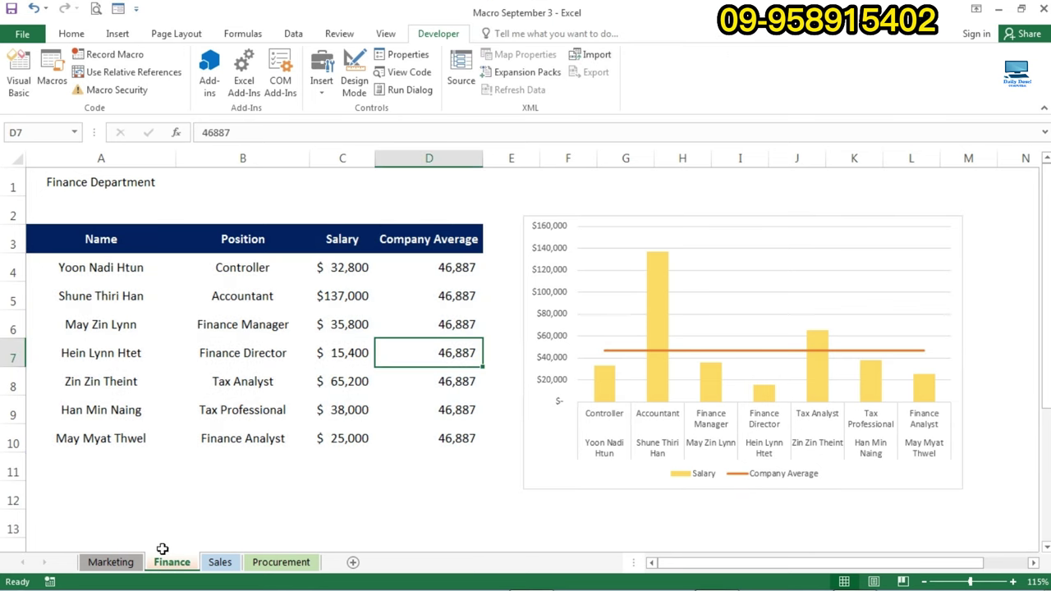
# Inspect the Marketing sheet's position entries and its salary chart.
pyautogui.click(114, 563)
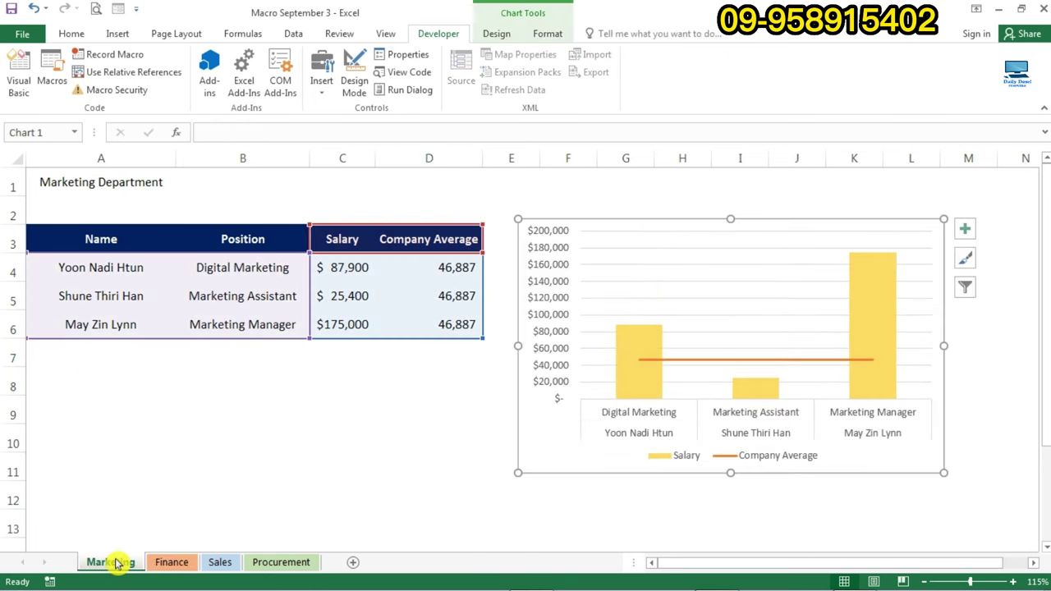
pyautogui.click(127, 285)
pyautogui.click(198, 271)
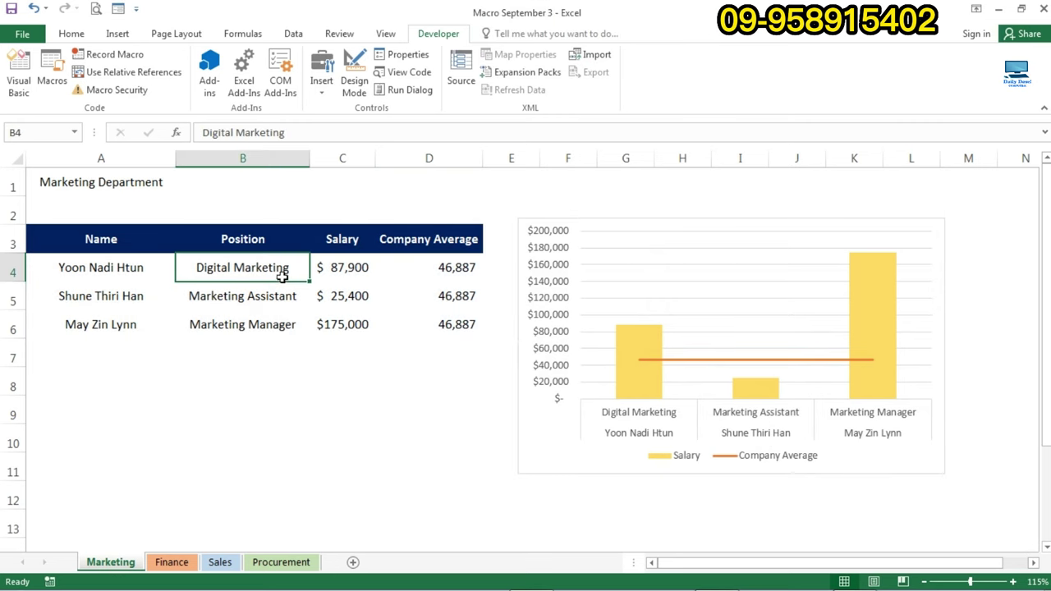
pyautogui.moveTo(244, 271); pyautogui.dragTo(248, 324)
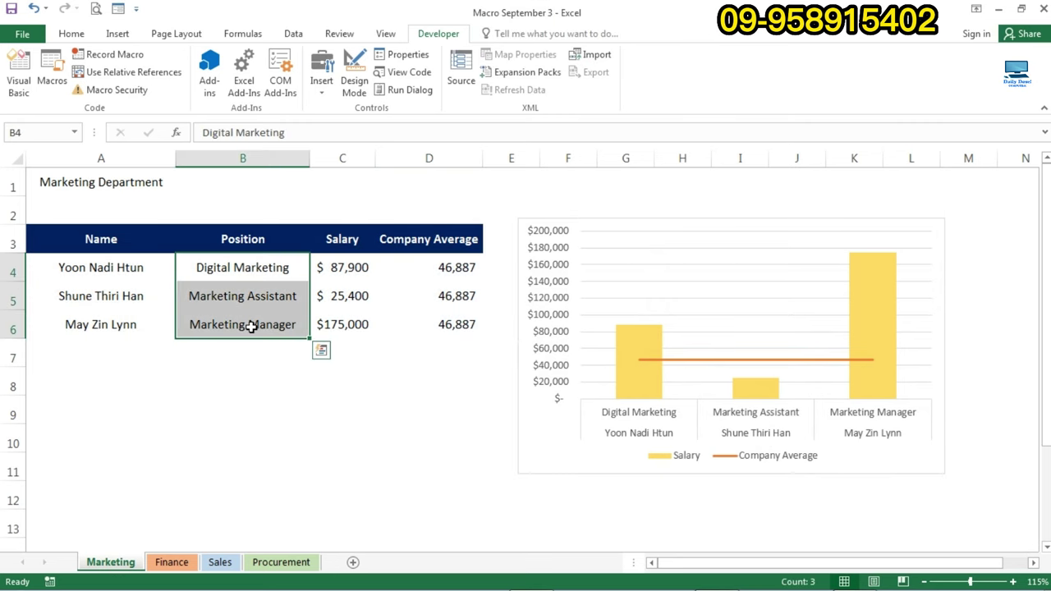
pyautogui.click(249, 276)
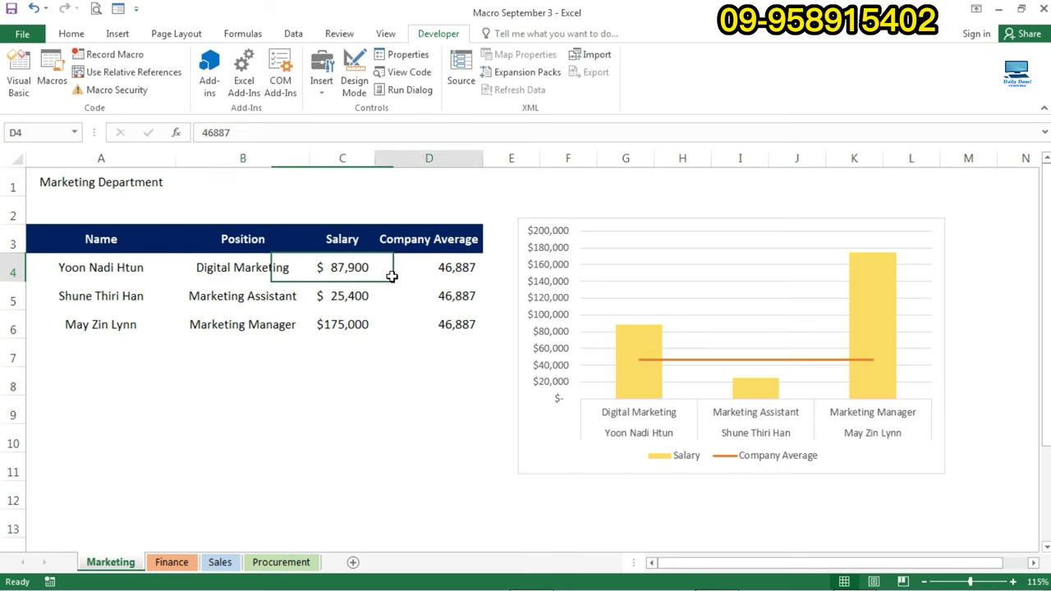
pyautogui.click(394, 271)
pyautogui.click(580, 230)
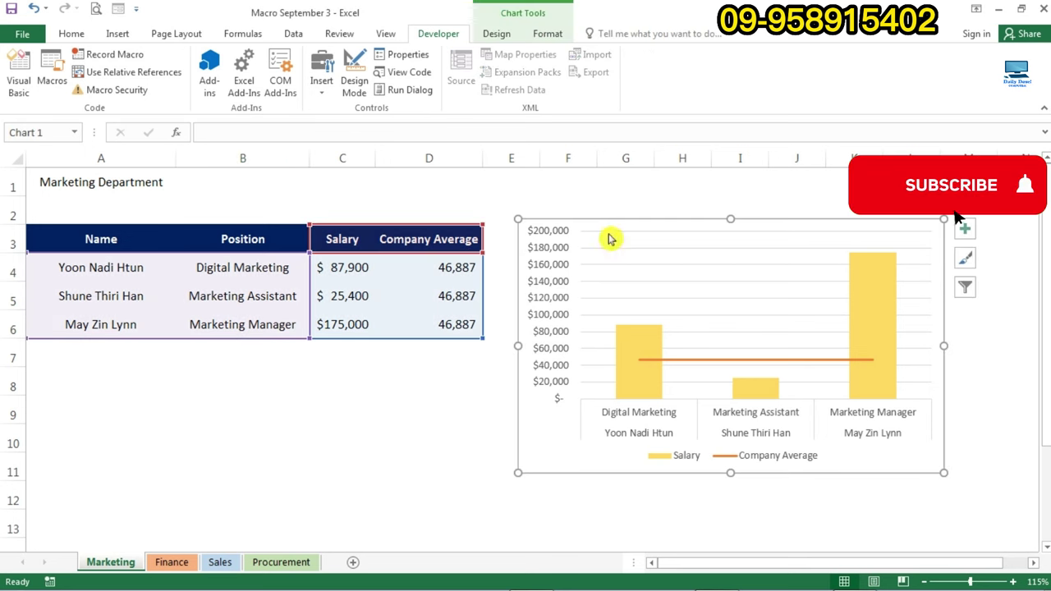
# Inspect the Finance sheet's Position header, rows 4 to 9 and salary chart.
pyautogui.click(170, 562)
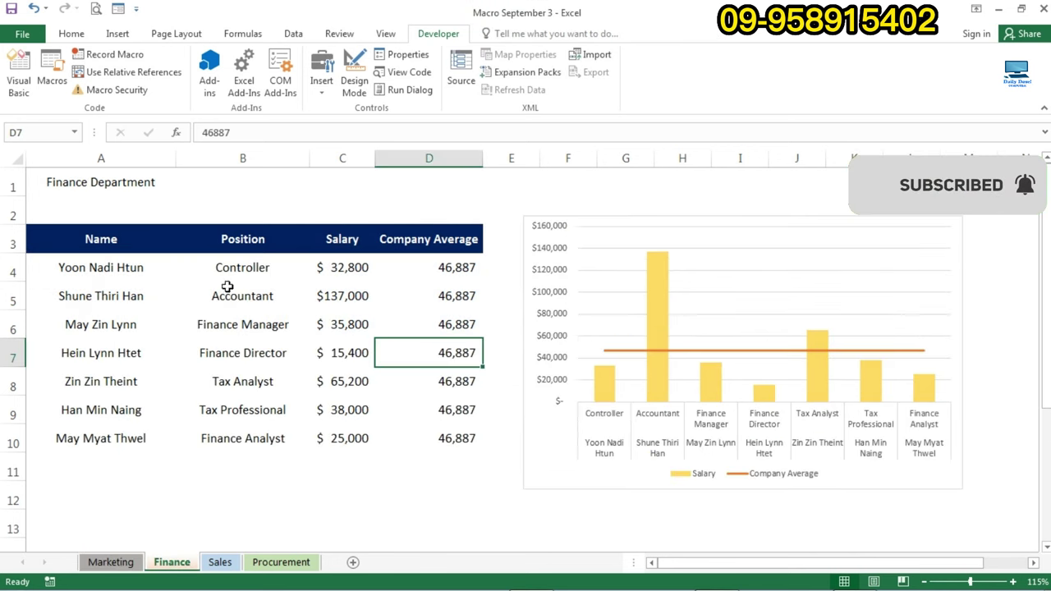
pyautogui.click(100, 245)
pyautogui.click(218, 251)
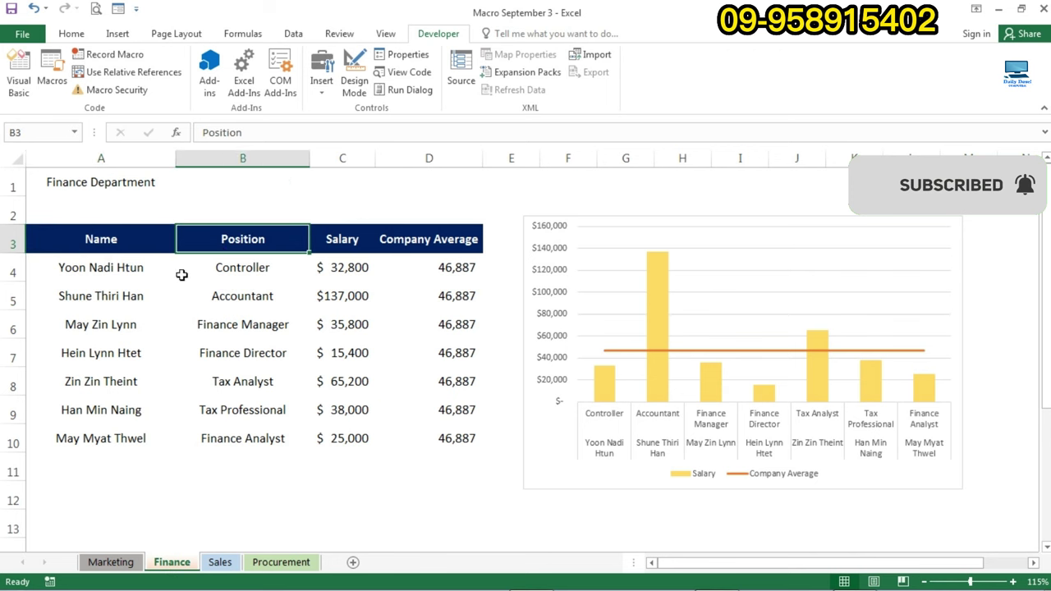
pyautogui.moveTo(14, 268); pyautogui.dragTo(7, 444)
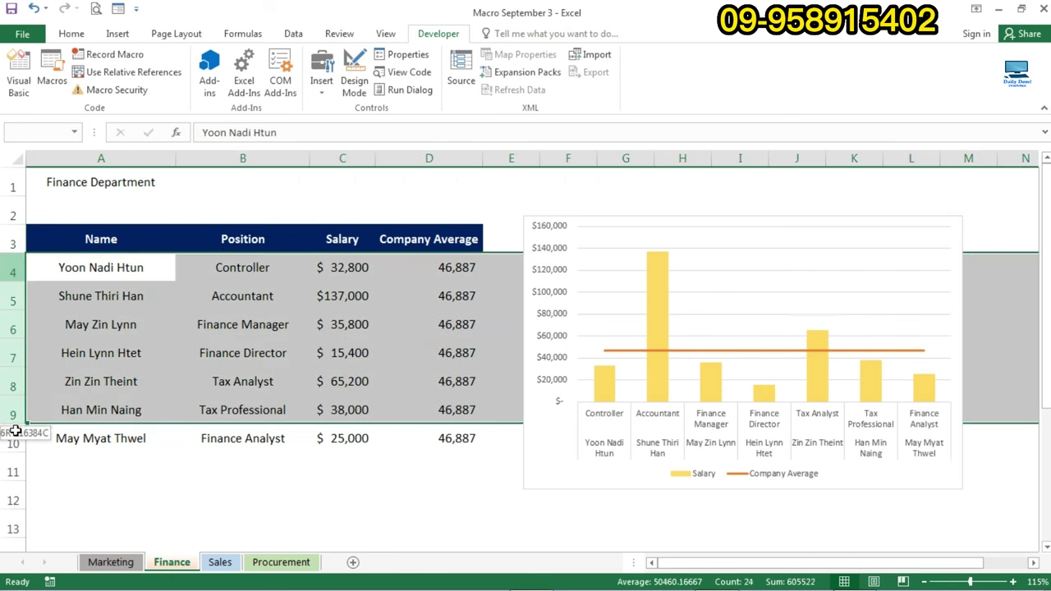
pyautogui.click(180, 437)
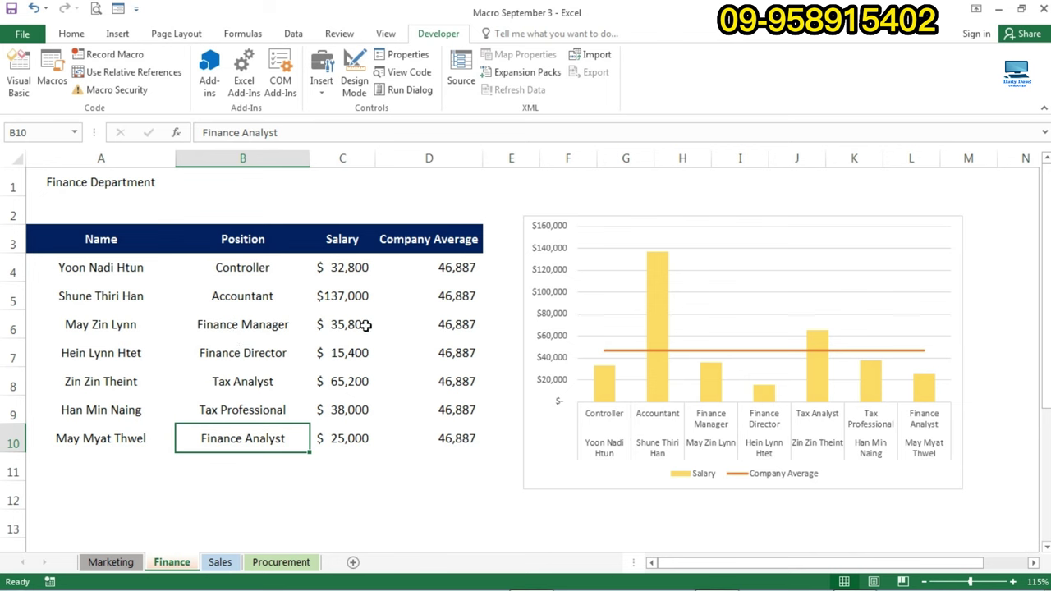
pyautogui.click(605, 228)
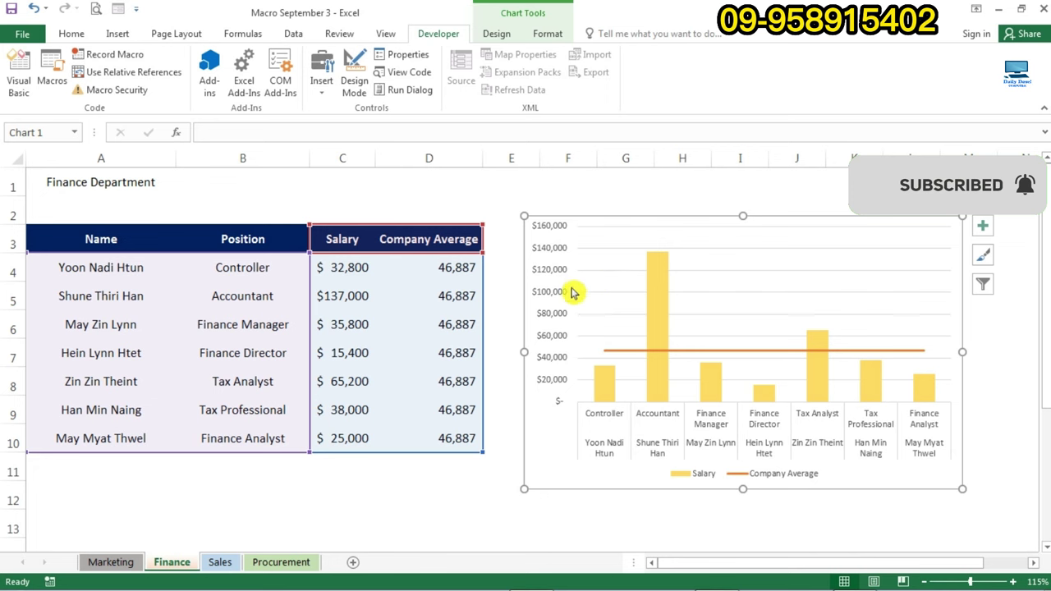
pyautogui.click(503, 274)
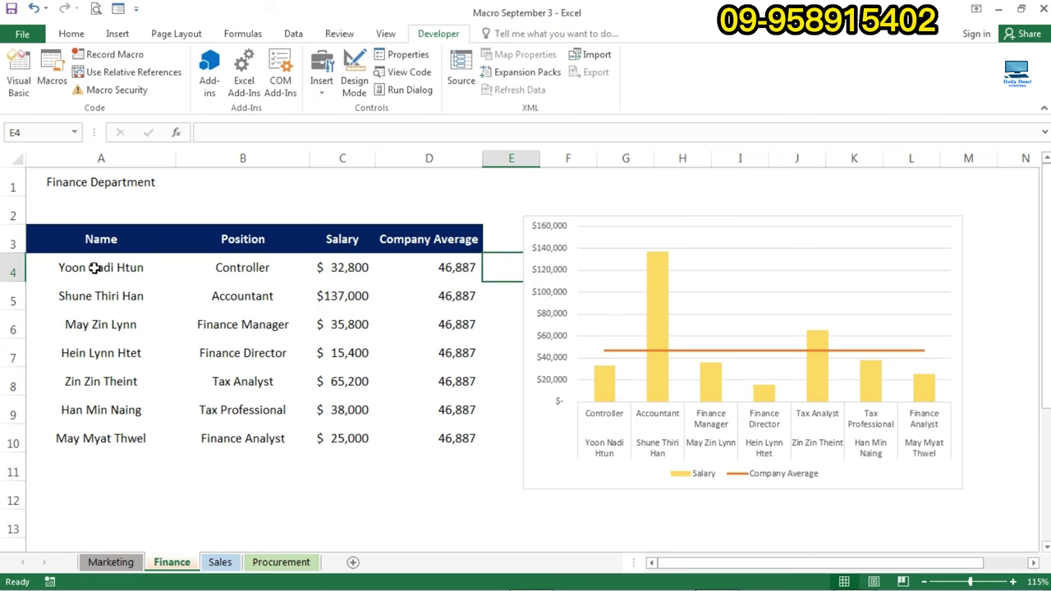
pyautogui.click(108, 565)
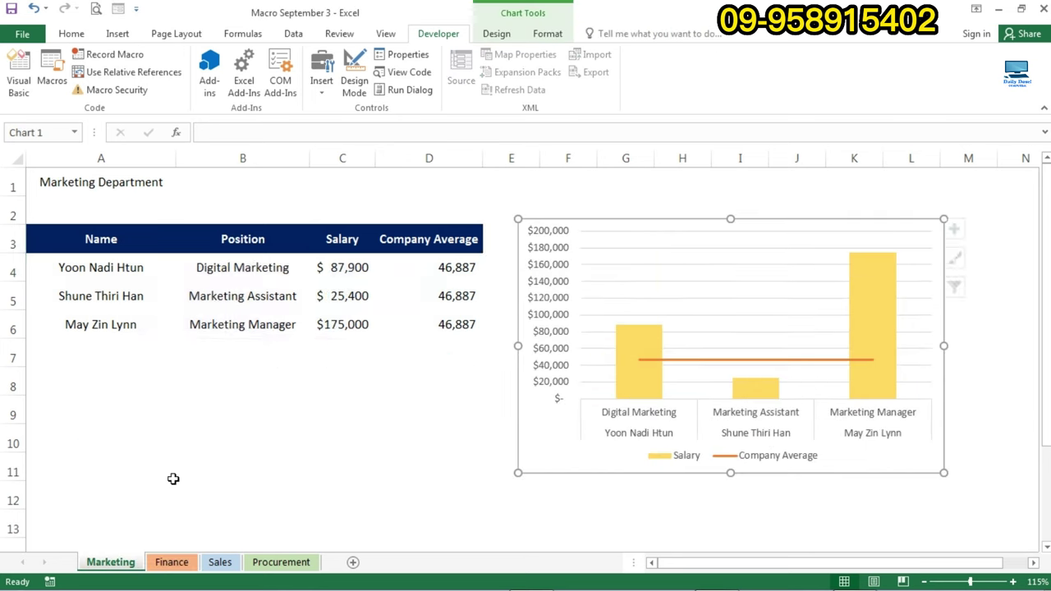
pyautogui.click(204, 425)
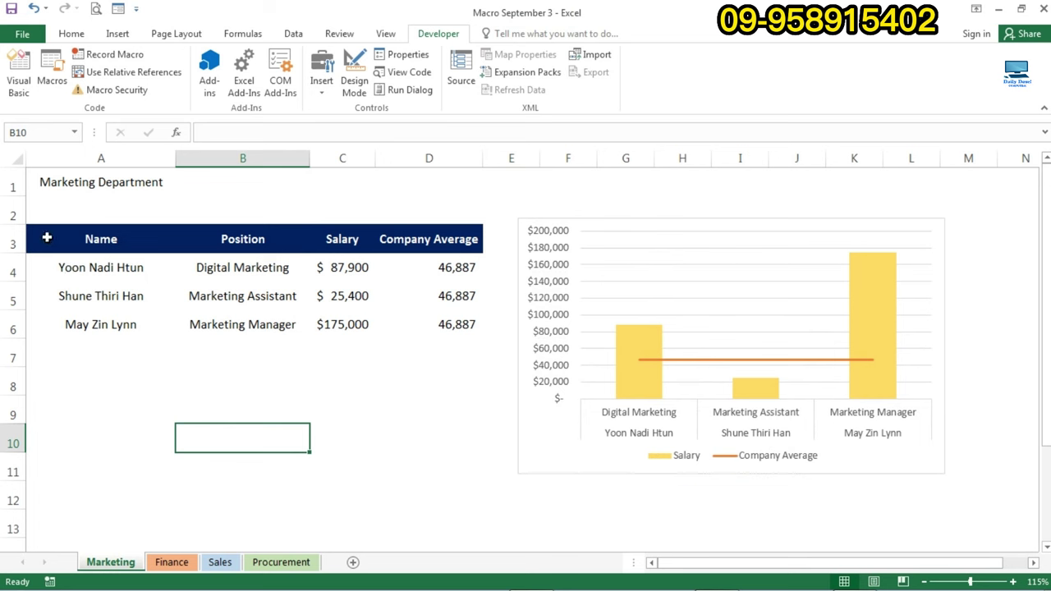
pyautogui.moveTo(44, 238); pyautogui.dragTo(406, 319)
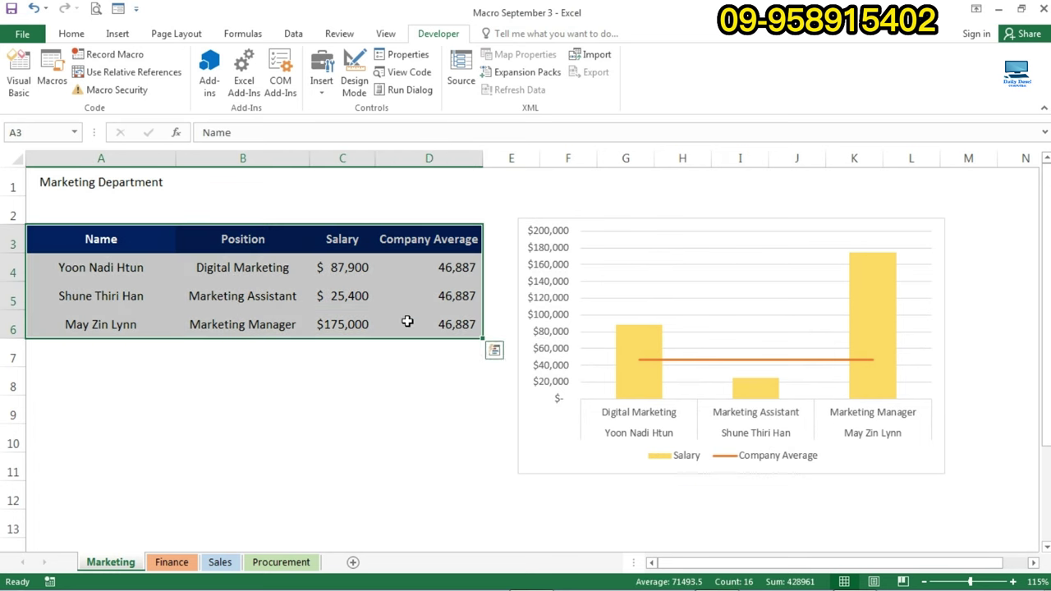
pyautogui.click(117, 35)
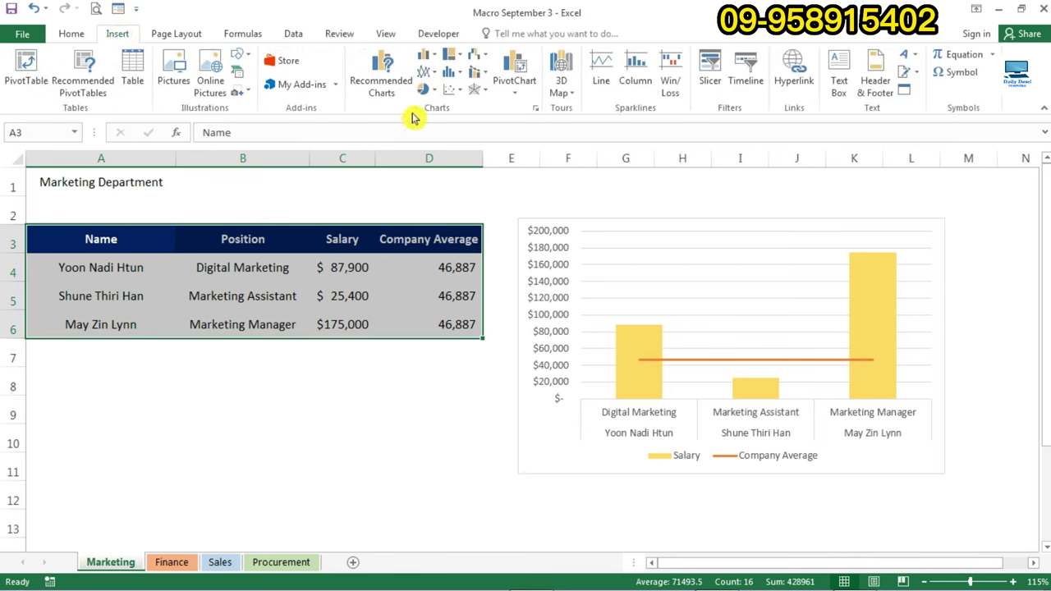
pyautogui.click(478, 76)
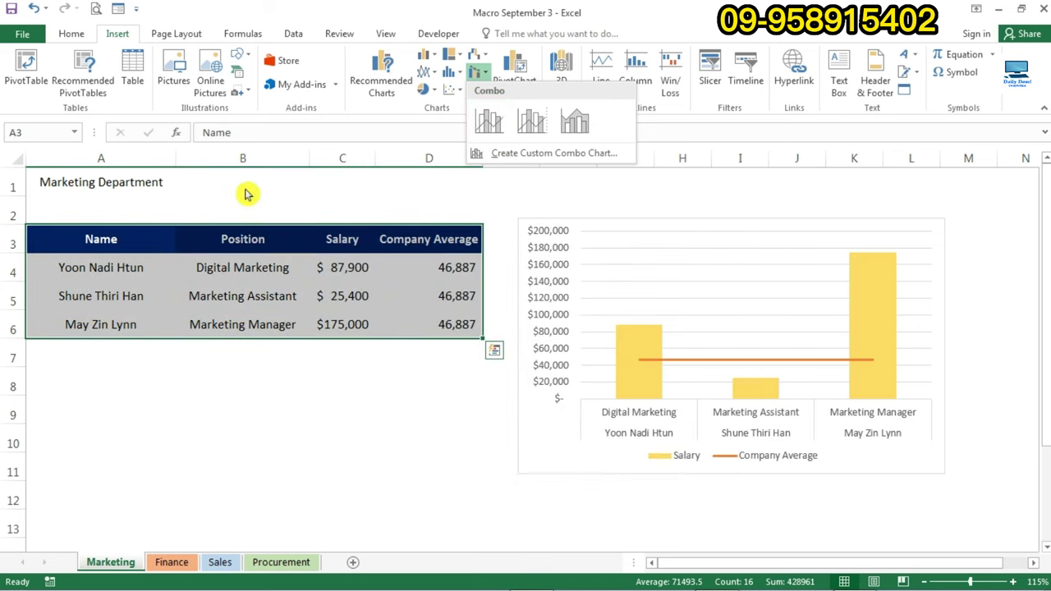
pyautogui.click(298, 278)
pyautogui.click(257, 275)
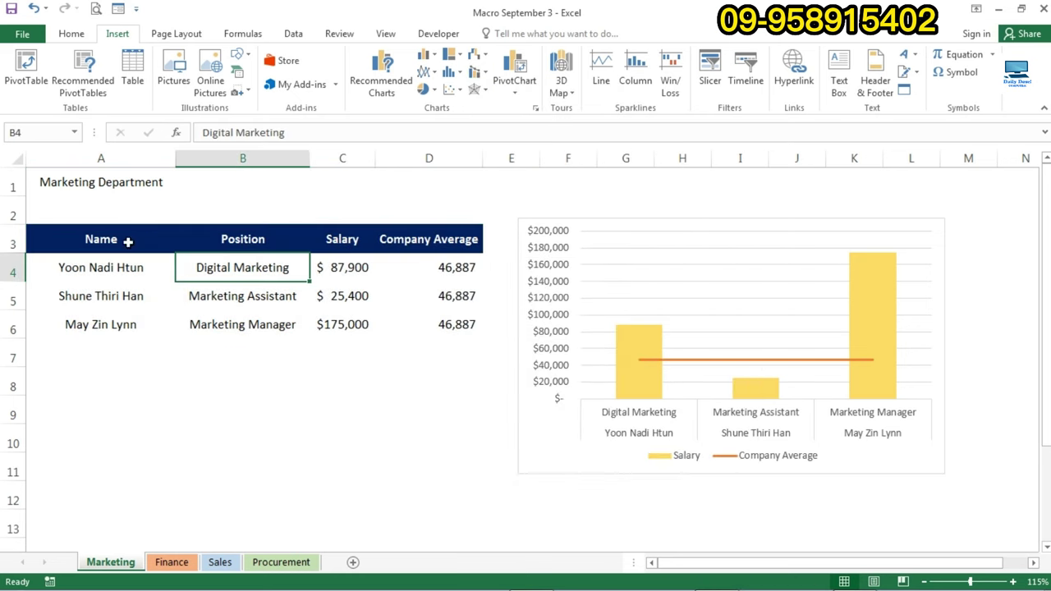
pyautogui.moveTo(111, 241); pyautogui.dragTo(420, 321)
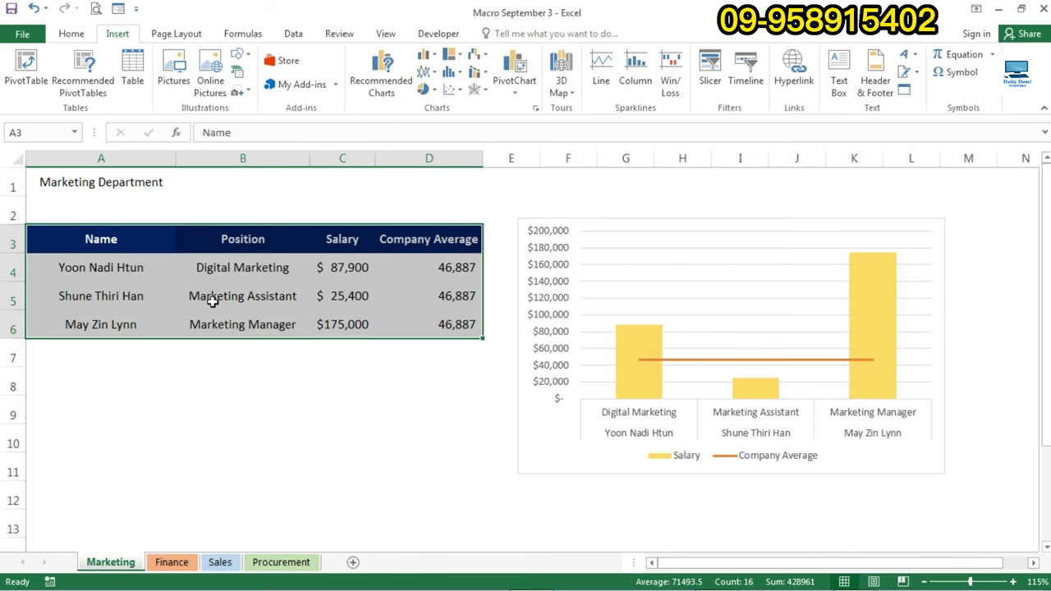
pyautogui.moveTo(75, 238); pyautogui.dragTo(399, 316)
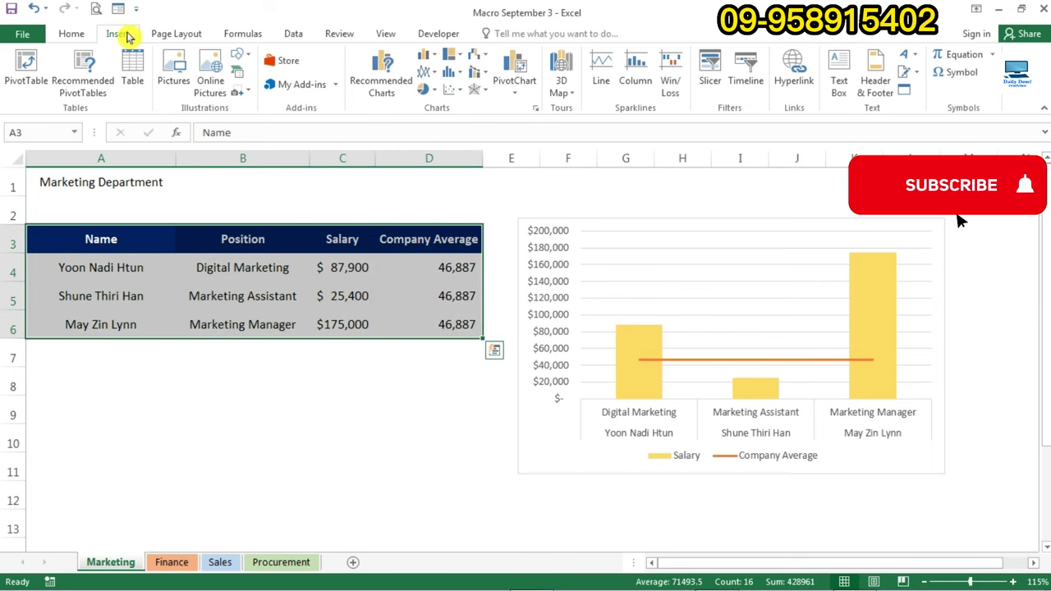
pyautogui.click(345, 296)
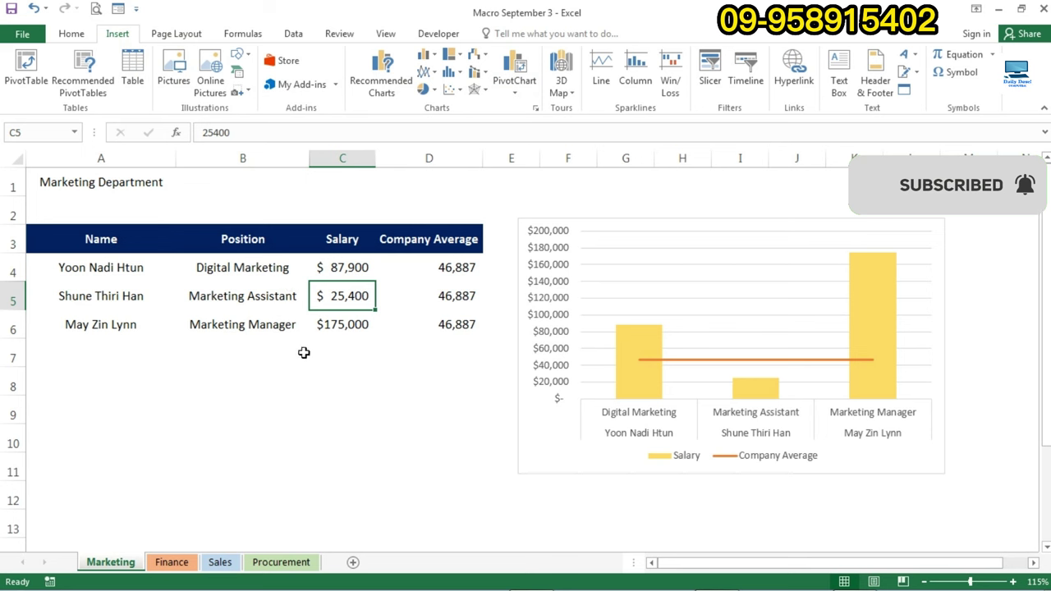
pyautogui.moveTo(87, 239); pyautogui.dragTo(439, 323)
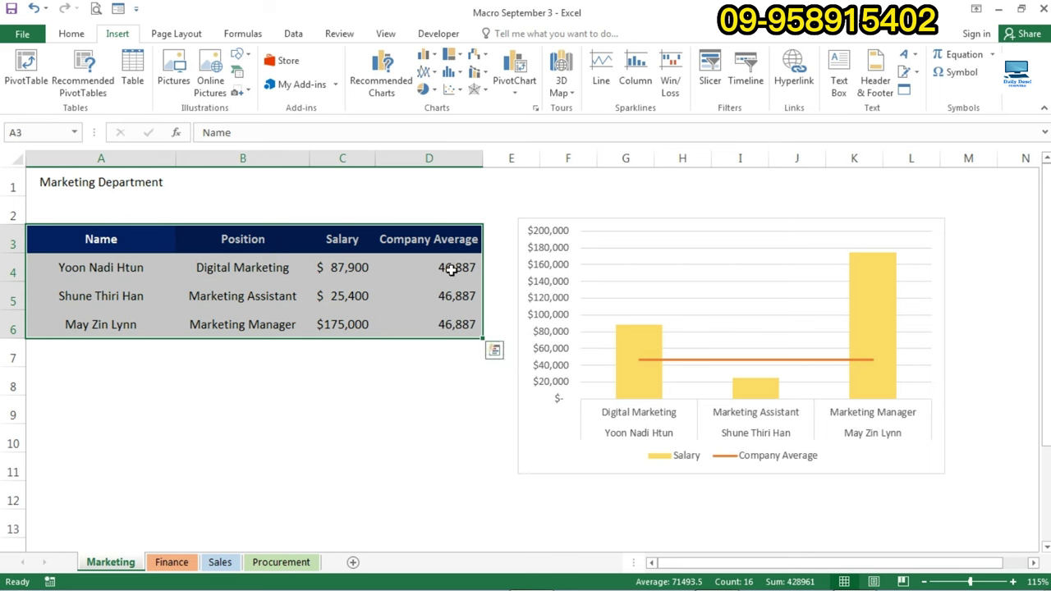
pyautogui.click(190, 287)
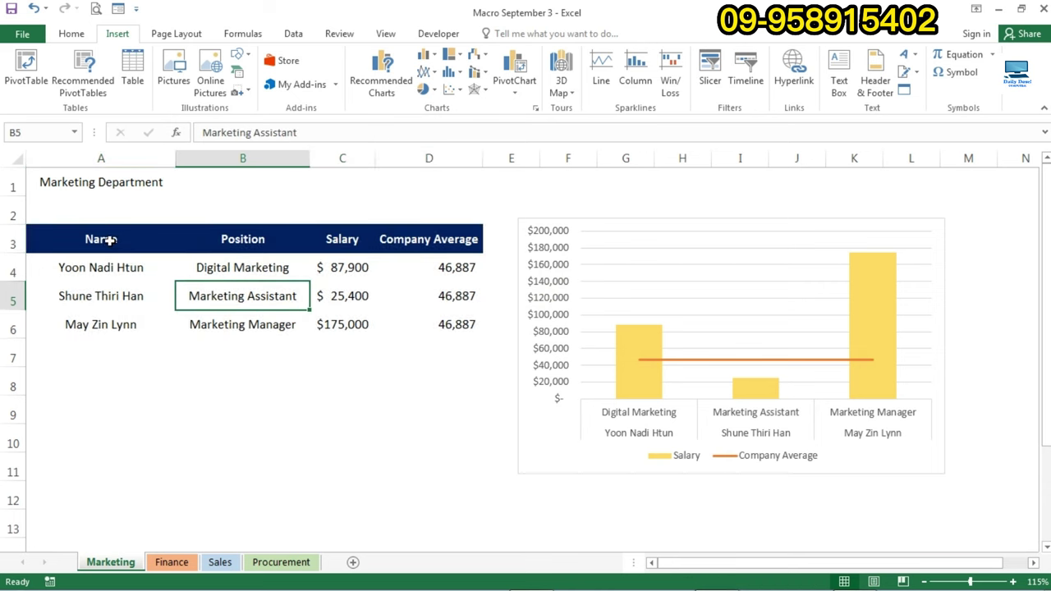
pyautogui.moveTo(109, 240); pyautogui.dragTo(468, 324)
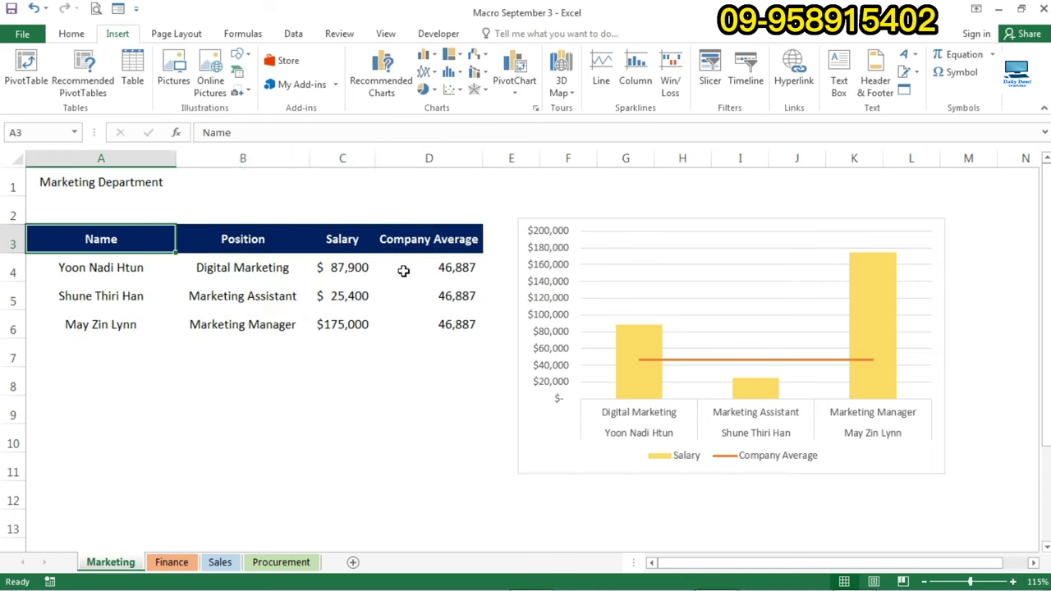
pyautogui.click(321, 298)
pyautogui.click(109, 245)
# Select the Marketing table A3:D6 with Ctrl+Shift+arrows, then check cell B5.
pyautogui.hotkey('ctrl', 'shift', 'Down')
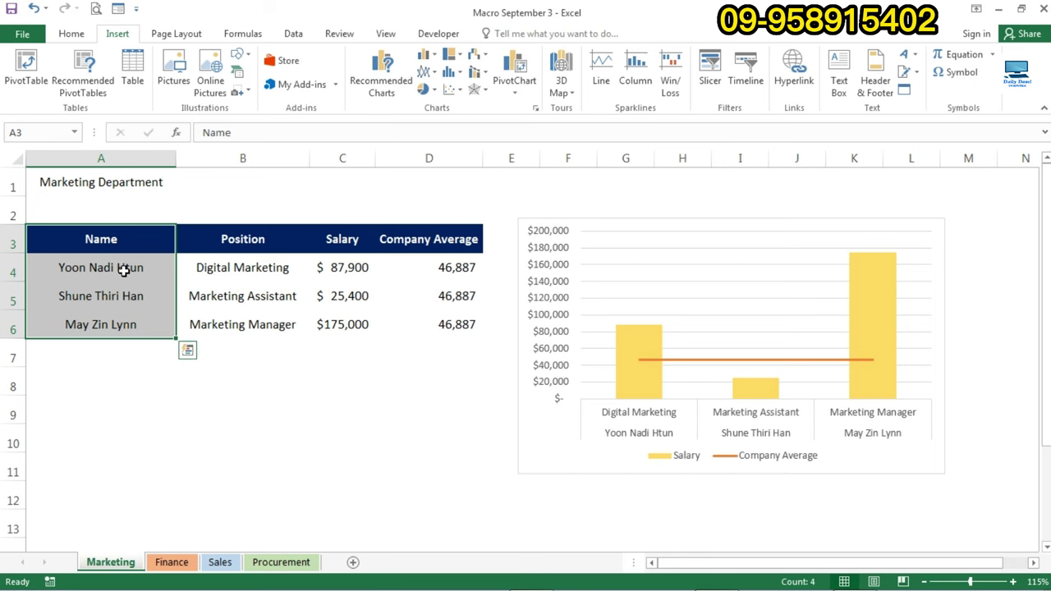
pyautogui.hotkey('ctrl', 'shift', 'Right')
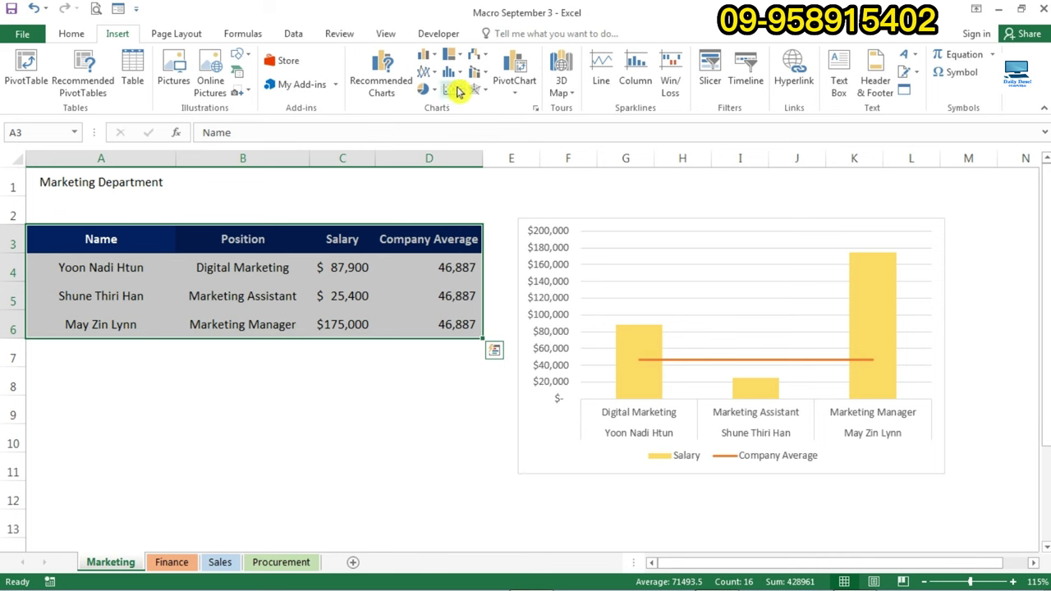
pyautogui.click(365, 277)
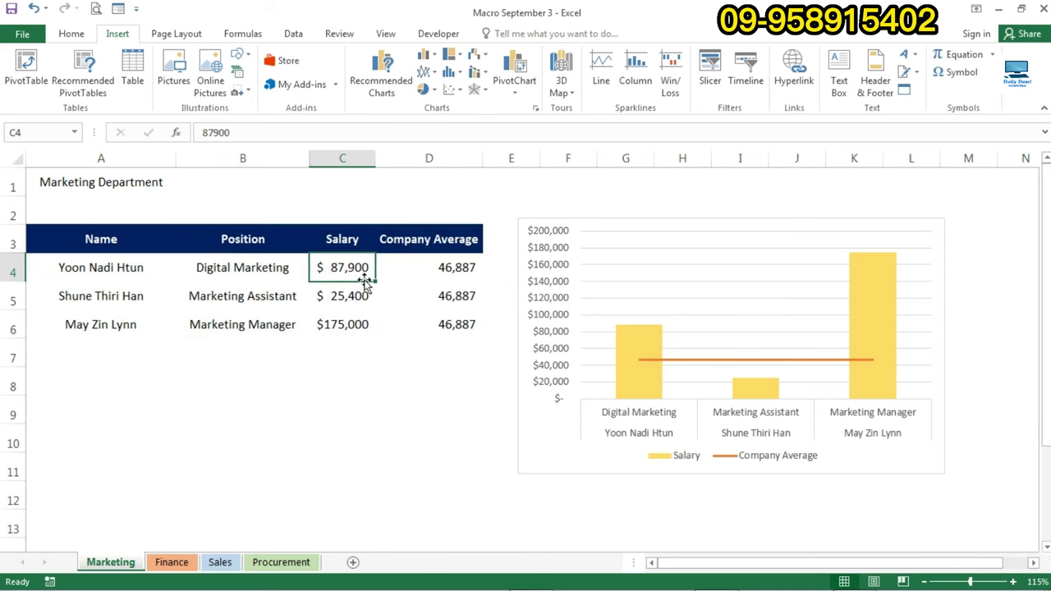
pyautogui.click(271, 301)
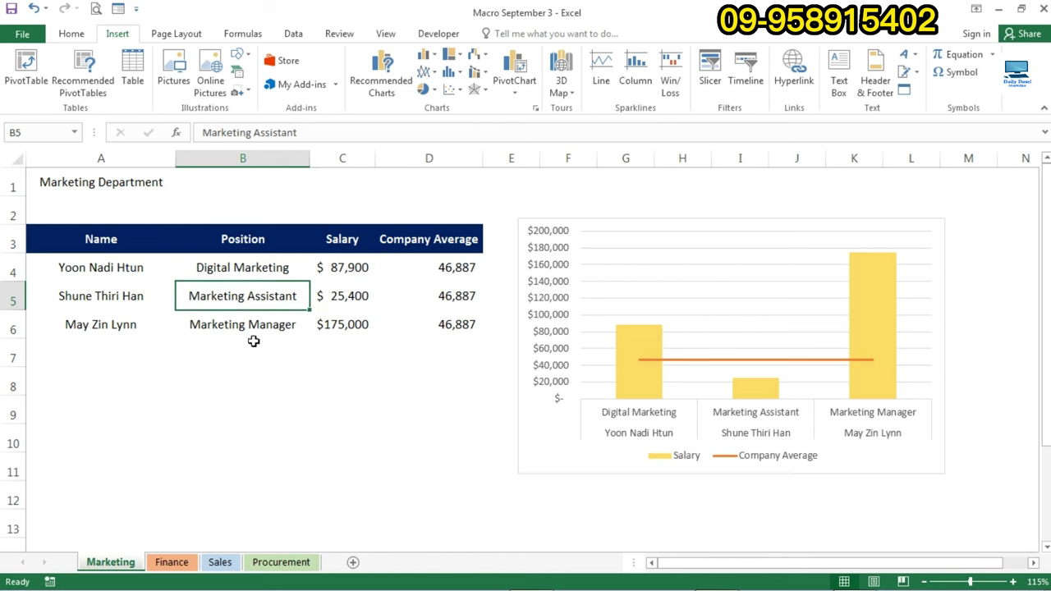
# On the Finance sheet, check the salary chart, table A3:D10 and row 10.
pyautogui.click(175, 565)
pyautogui.click(276, 305)
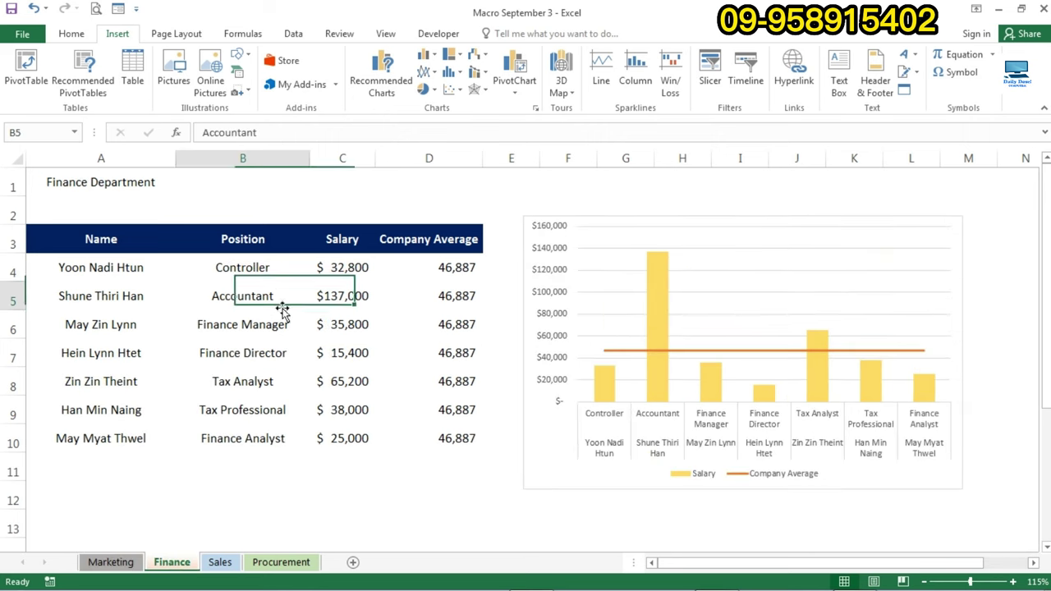
pyautogui.click(586, 236)
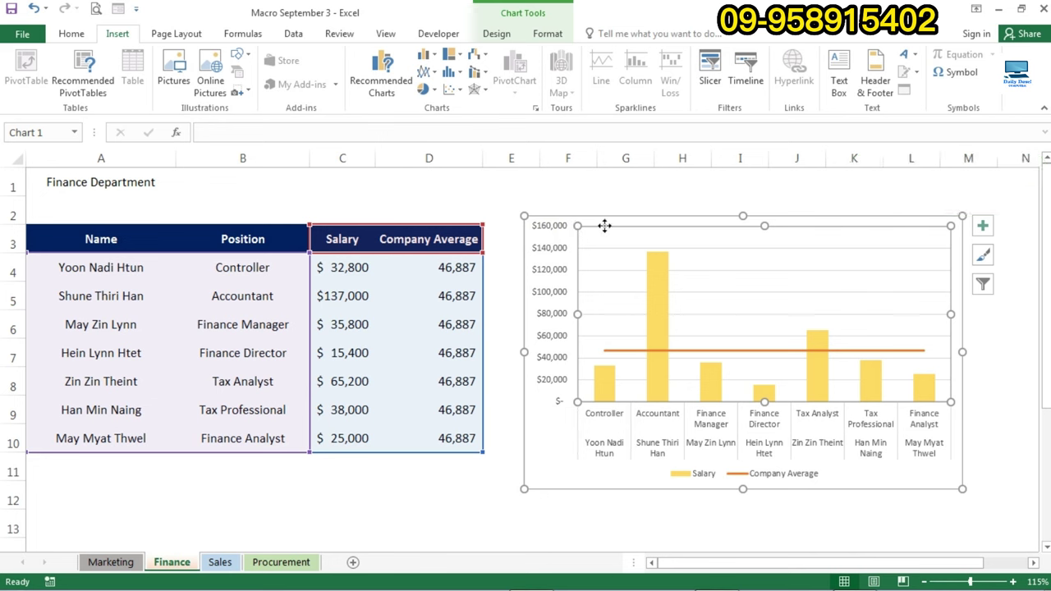
pyautogui.click(252, 298)
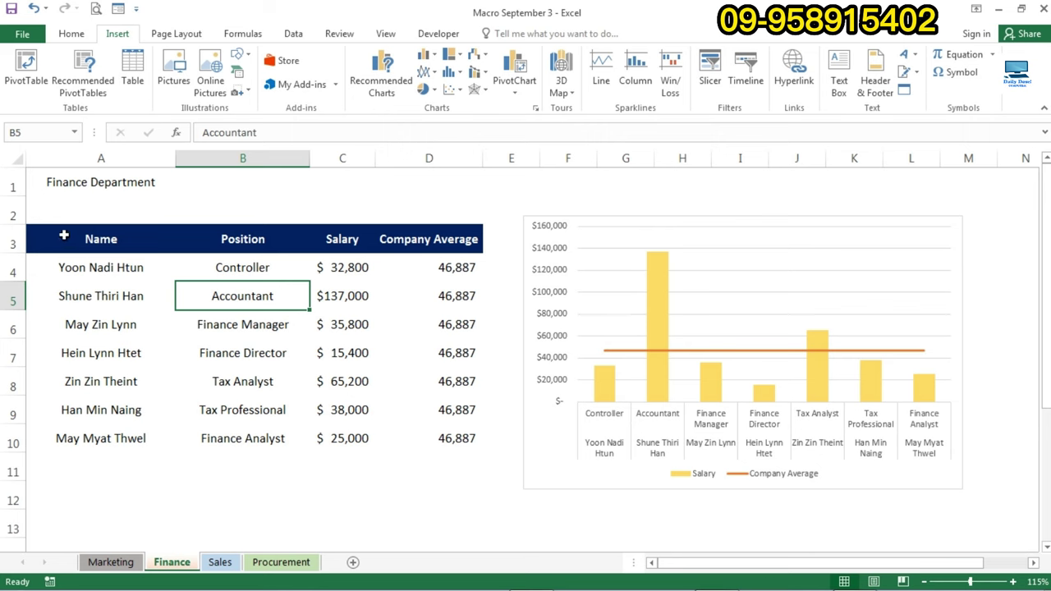
pyautogui.moveTo(63, 236); pyautogui.dragTo(399, 429)
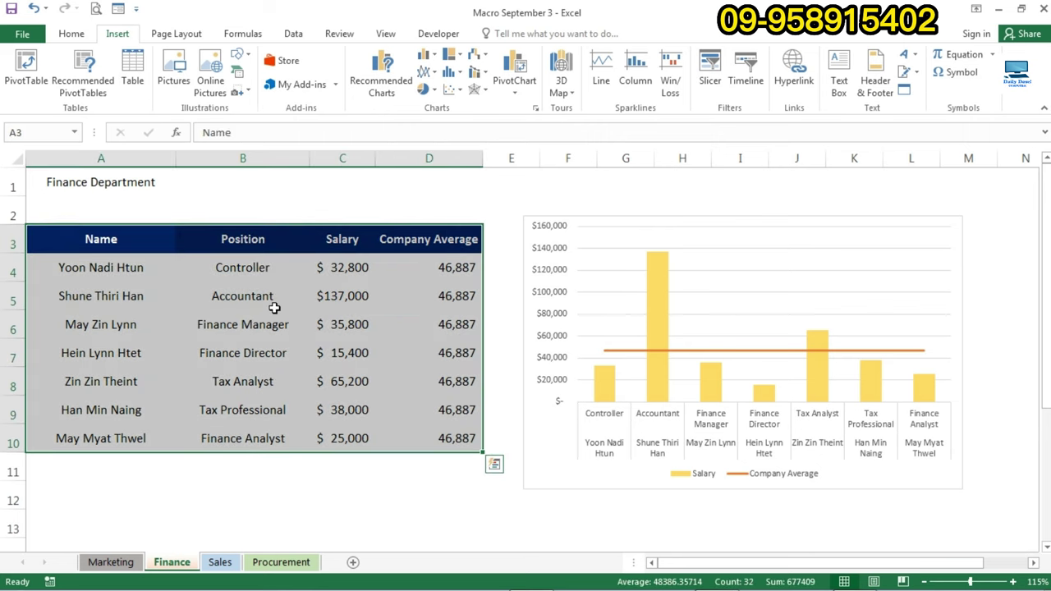
pyautogui.click(112, 238)
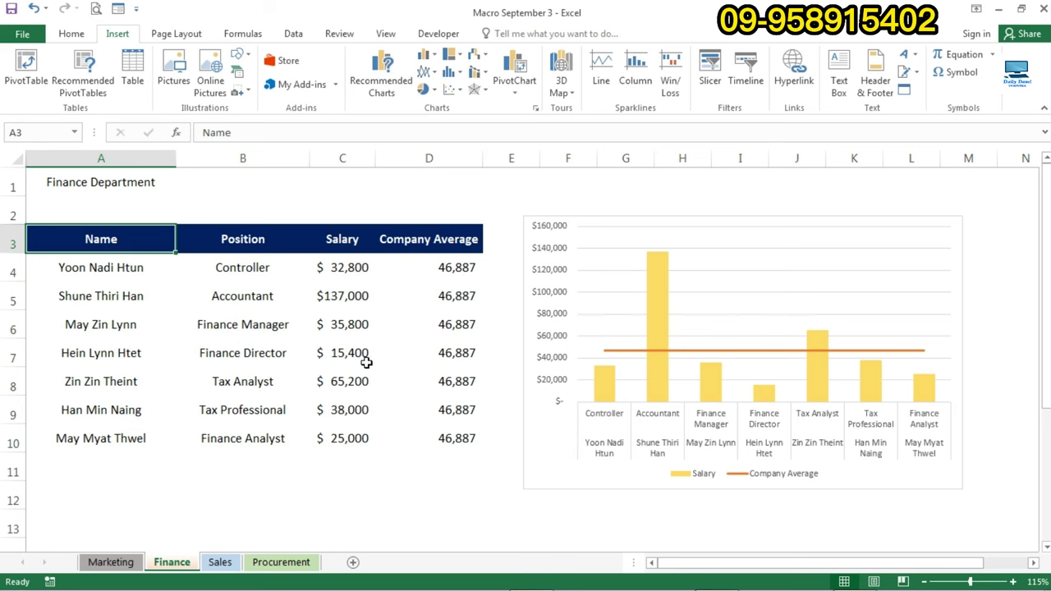
pyautogui.click(7, 442)
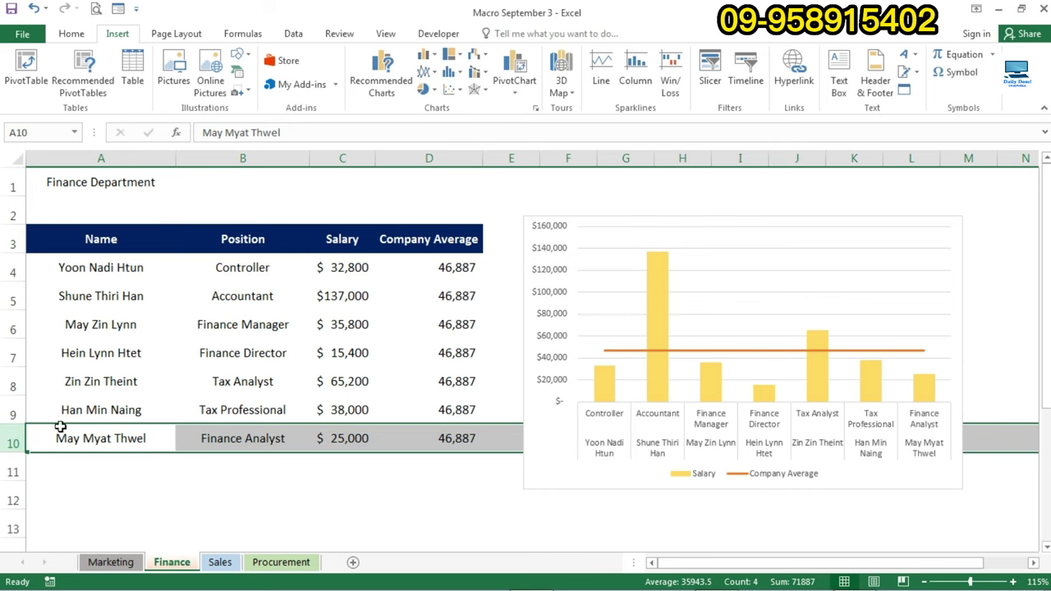
# Scroll the Finance sheet and review its chart area, then move to the Sales sheet.
pyautogui.scroll(-2, 82, 399)
pyautogui.scroll(-4, 82, 382)
pyautogui.scroll(-2, 83, 378)
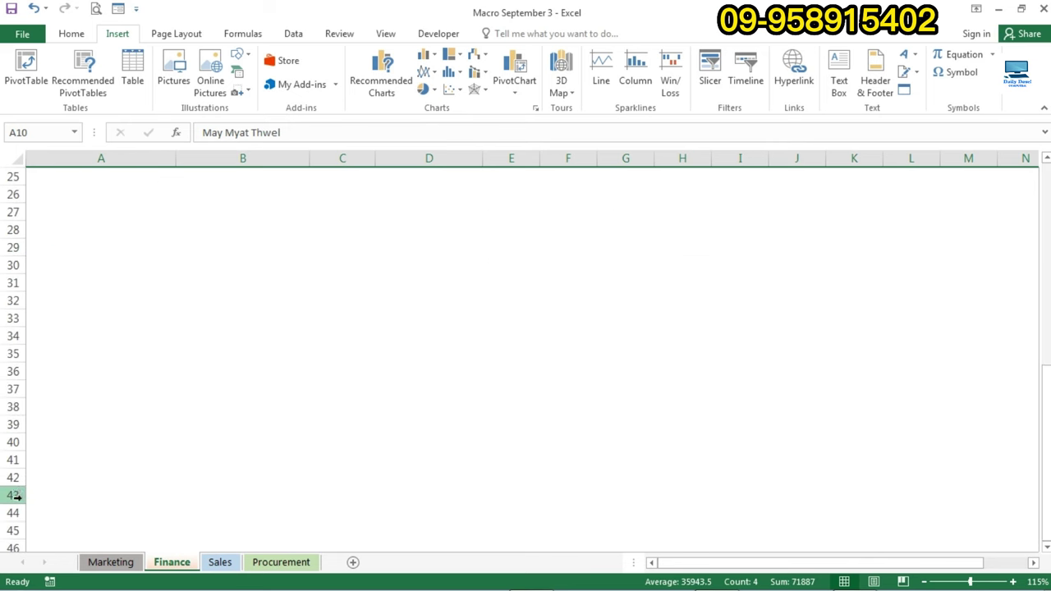
pyautogui.scroll(6, 113, 444)
pyautogui.scroll(2, 113, 438)
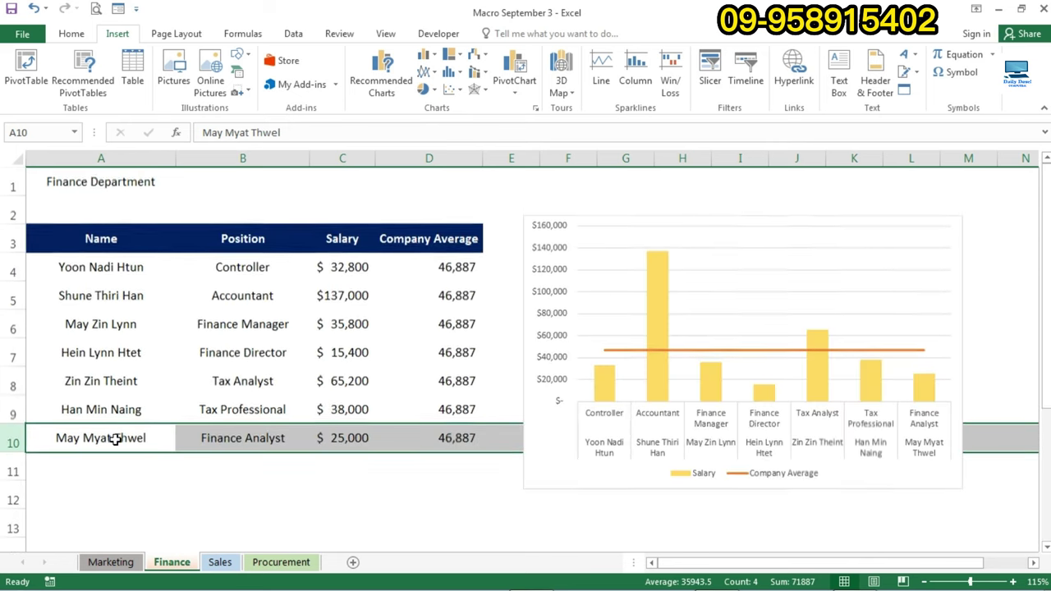
pyautogui.click(160, 331)
pyautogui.click(647, 234)
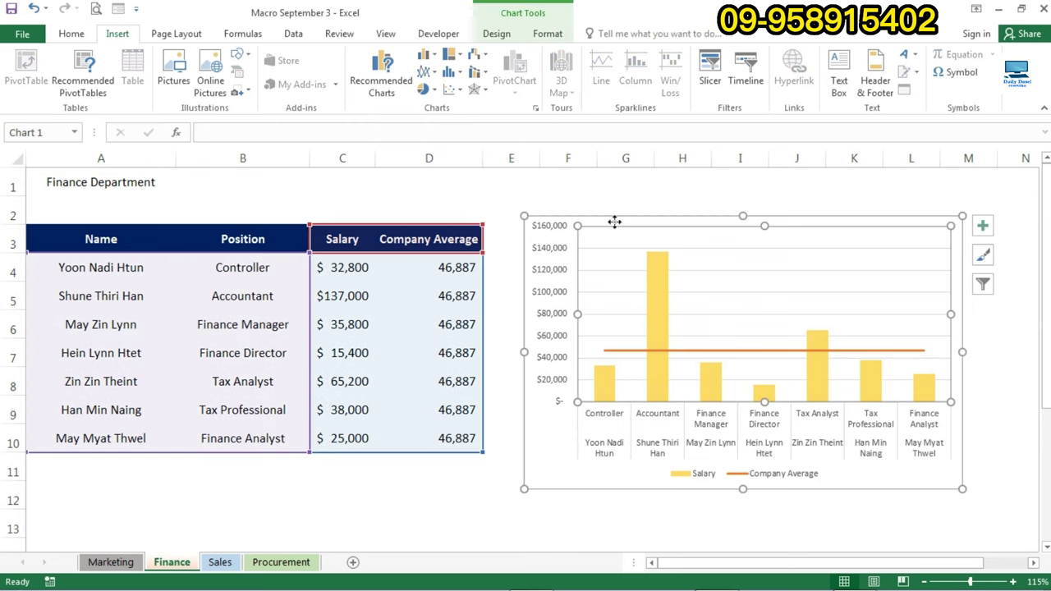
pyautogui.click(608, 222)
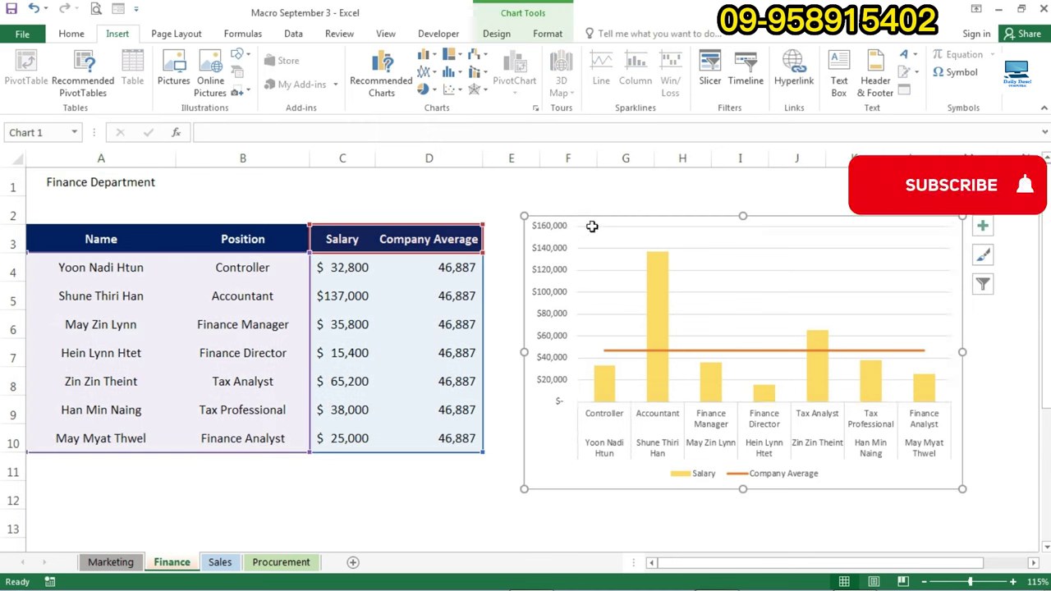
pyautogui.click(402, 326)
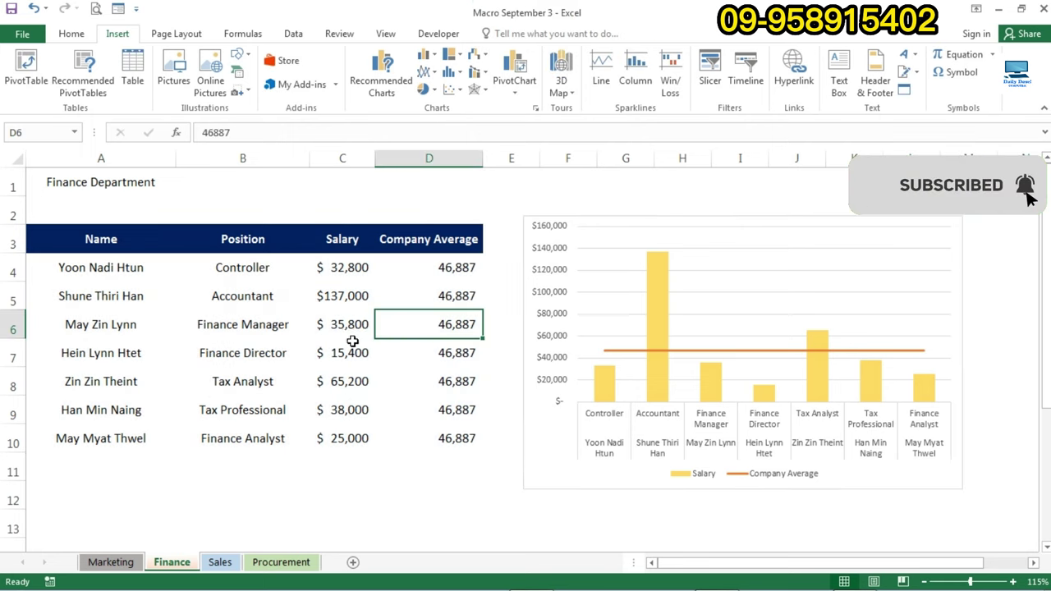
pyautogui.click(220, 562)
# Check the Sales table's salary cell C5 and Company Average cell D5.
pyautogui.click(312, 292)
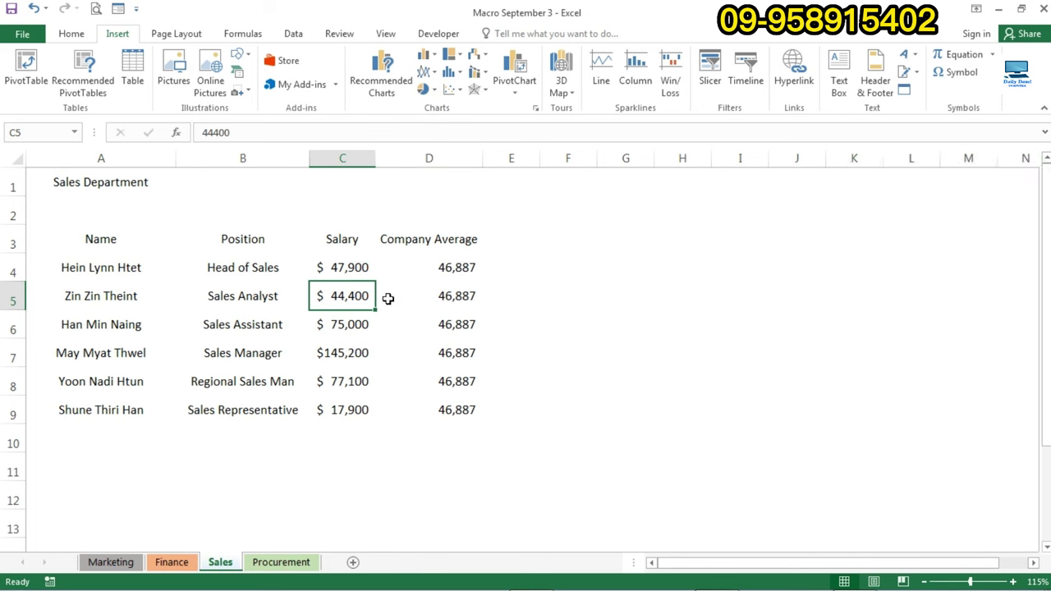
pyautogui.click(435, 37)
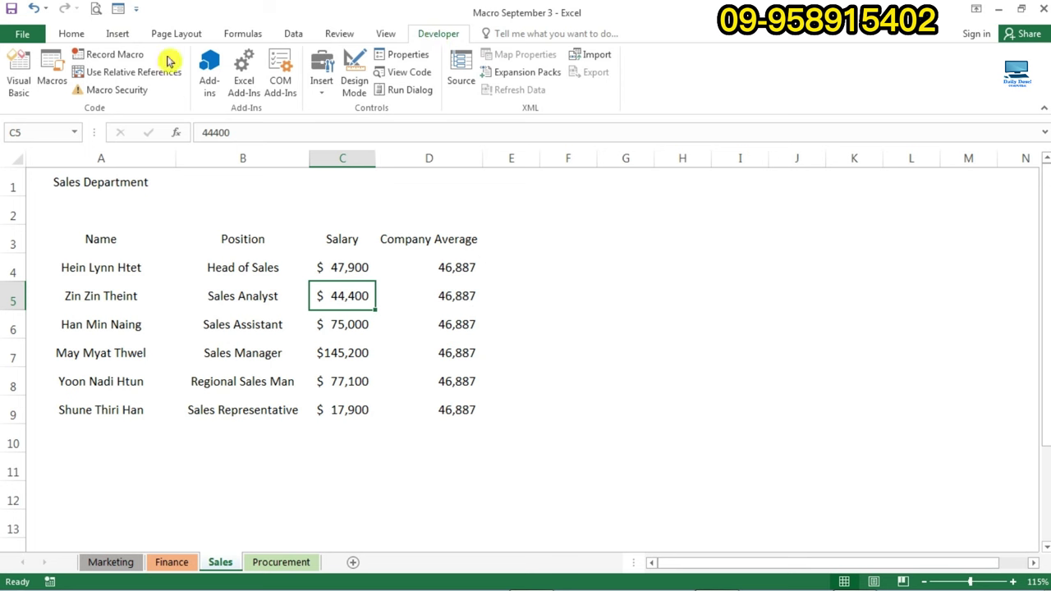
pyautogui.click(441, 296)
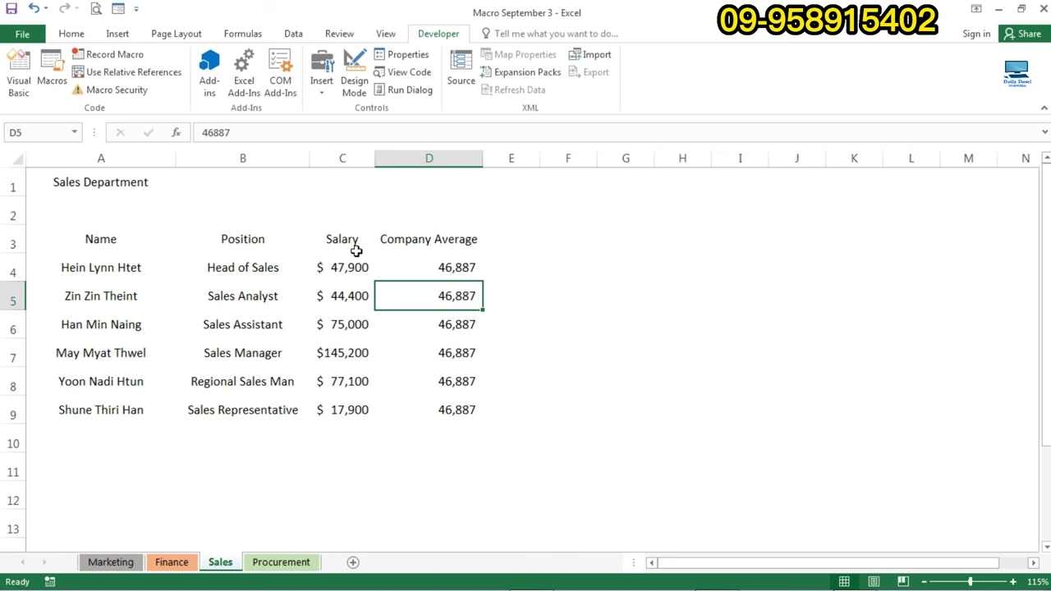
pyautogui.click(505, 326)
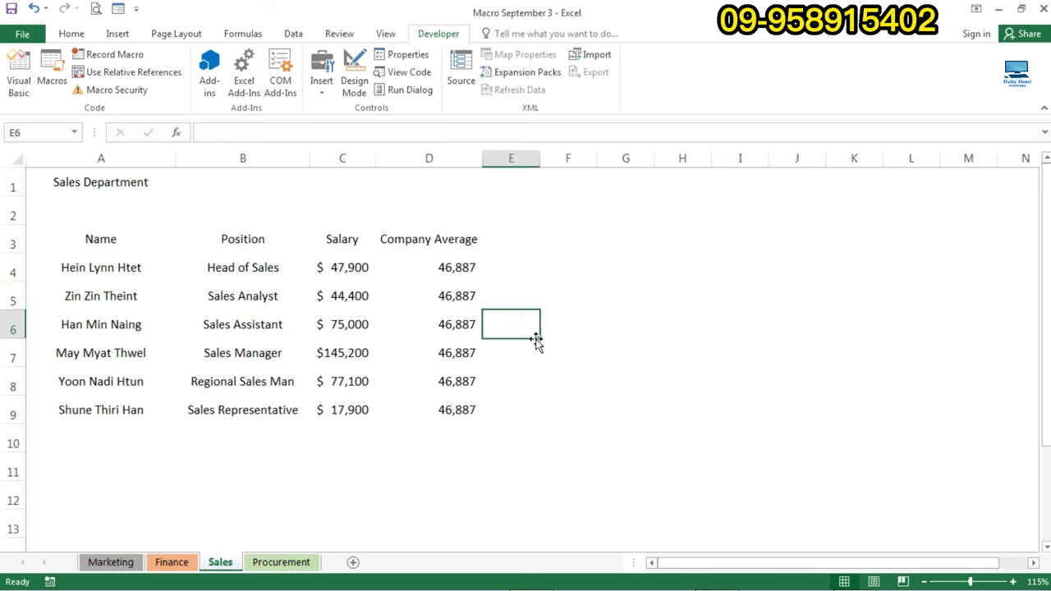
# Run Format with Ctrl+Shift+C, move and enlarge the chart, then open Procurement.
pyautogui.hotkey('ctrl', 'shift', 'c')
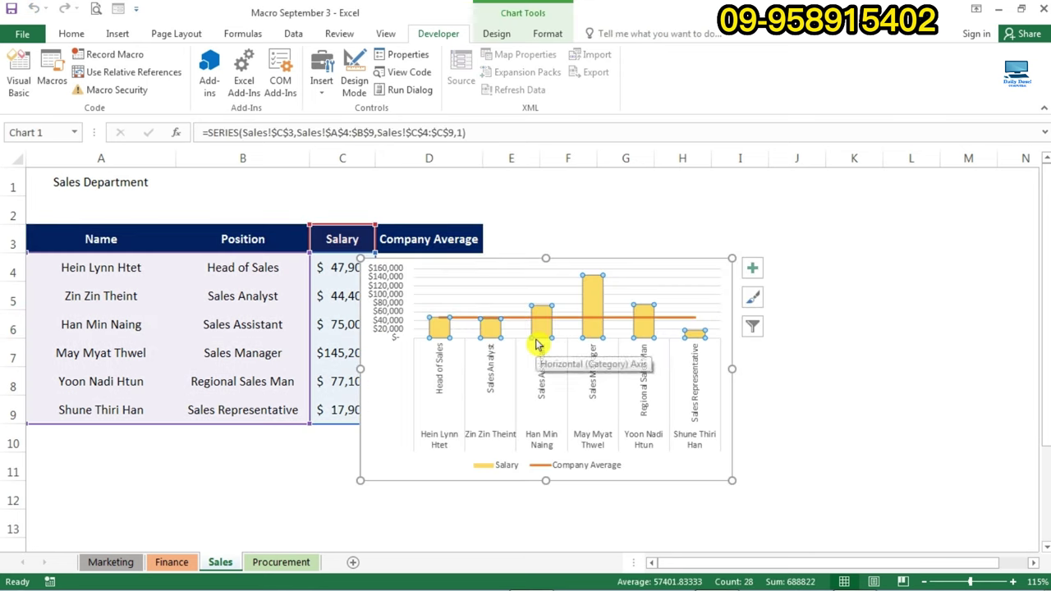
pyautogui.click(254, 306)
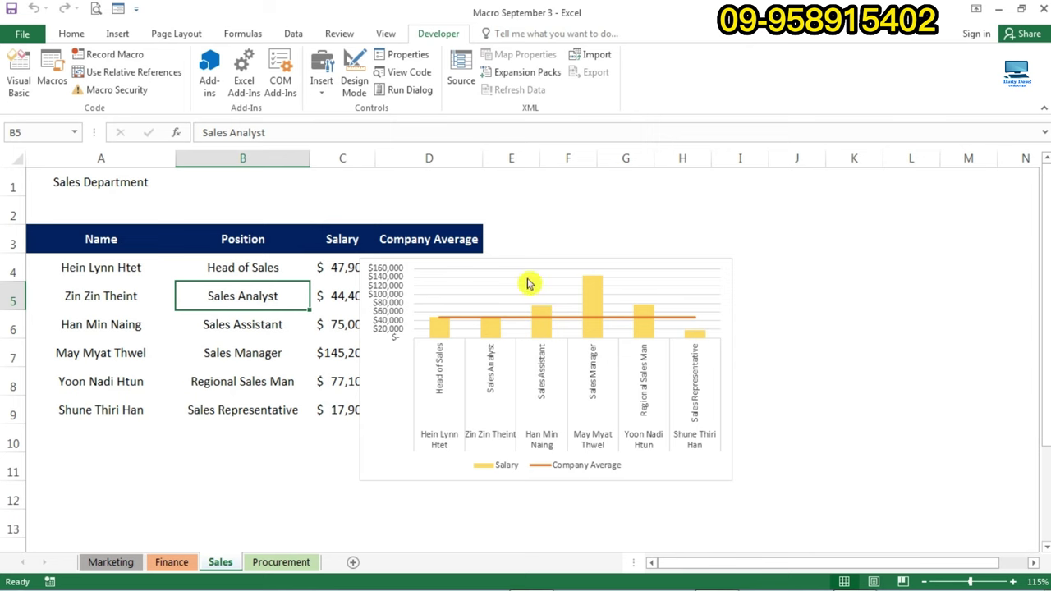
pyautogui.moveTo(520, 263); pyautogui.dragTo(662, 219)
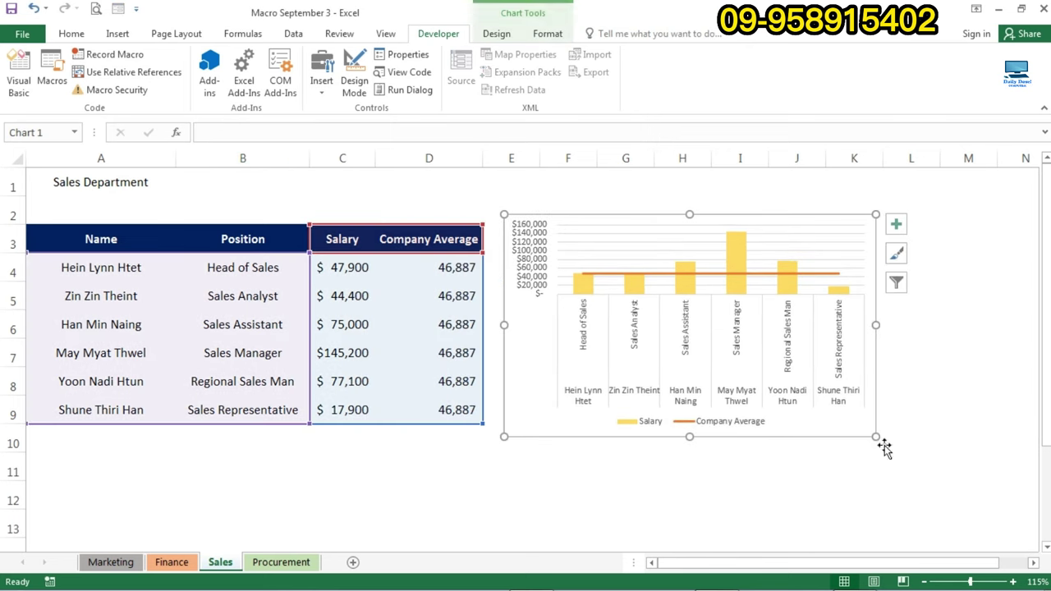
pyautogui.moveTo(932, 472); pyautogui.dragTo(967, 498)
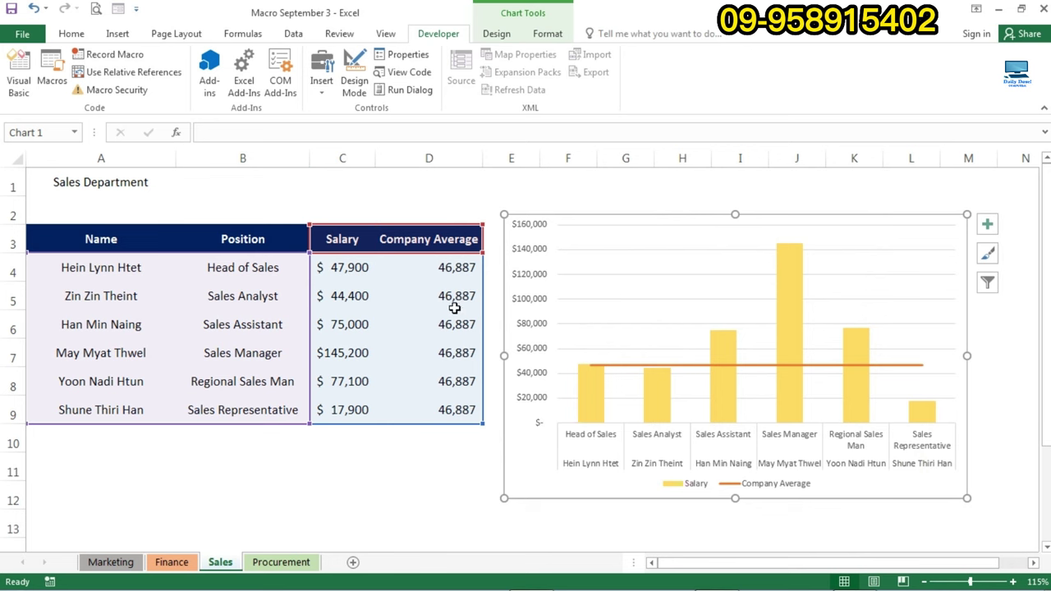
pyautogui.click(404, 324)
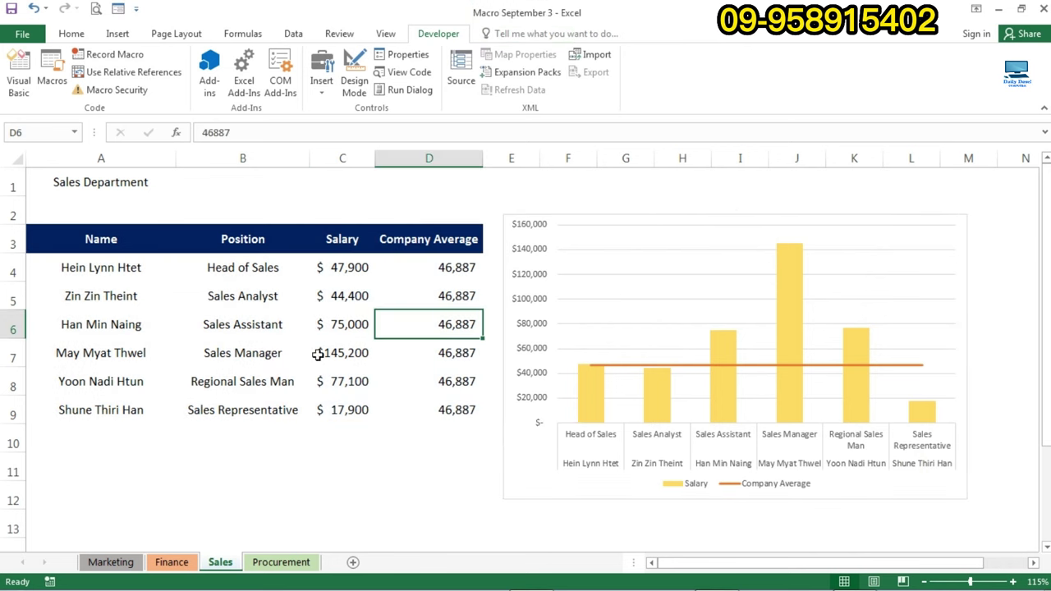
pyautogui.click(278, 563)
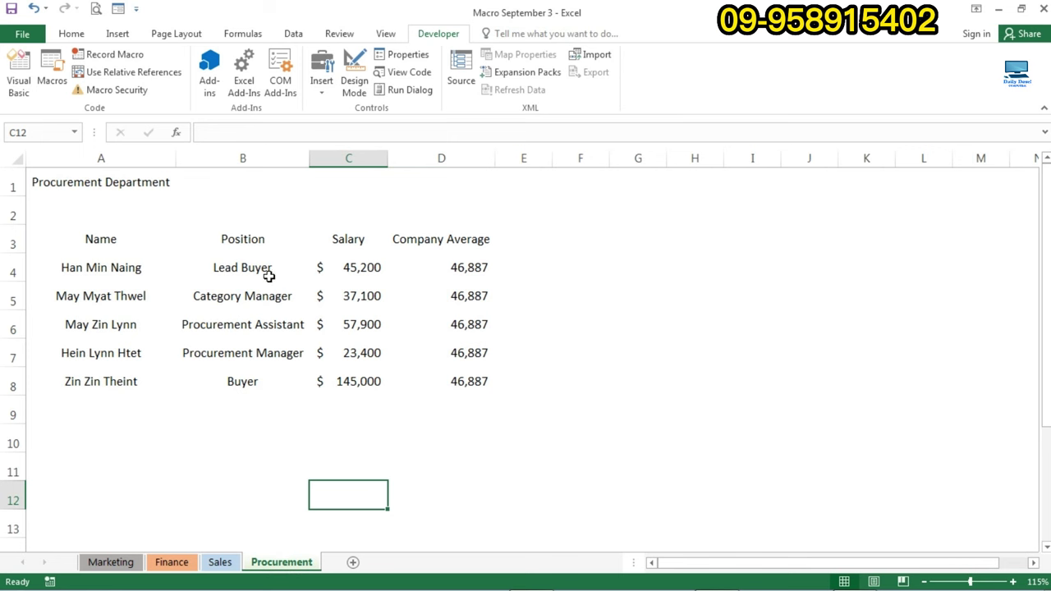
# Review the Procurement table, then choose the Button form control from Developer > Insert.
pyautogui.click(99, 241)
pyautogui.click(286, 316)
pyautogui.click(389, 305)
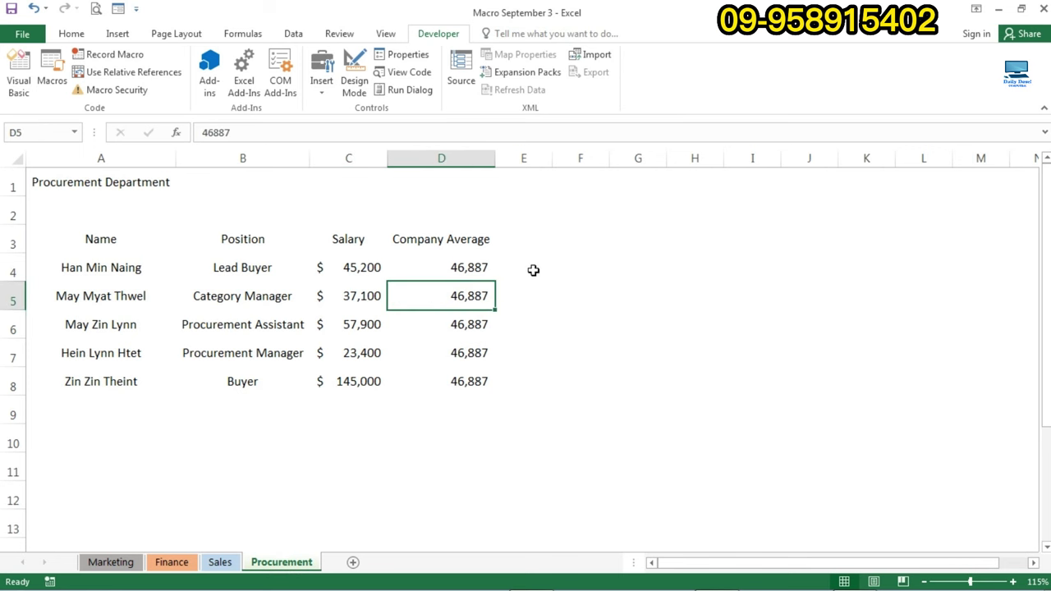
pyautogui.click(580, 265)
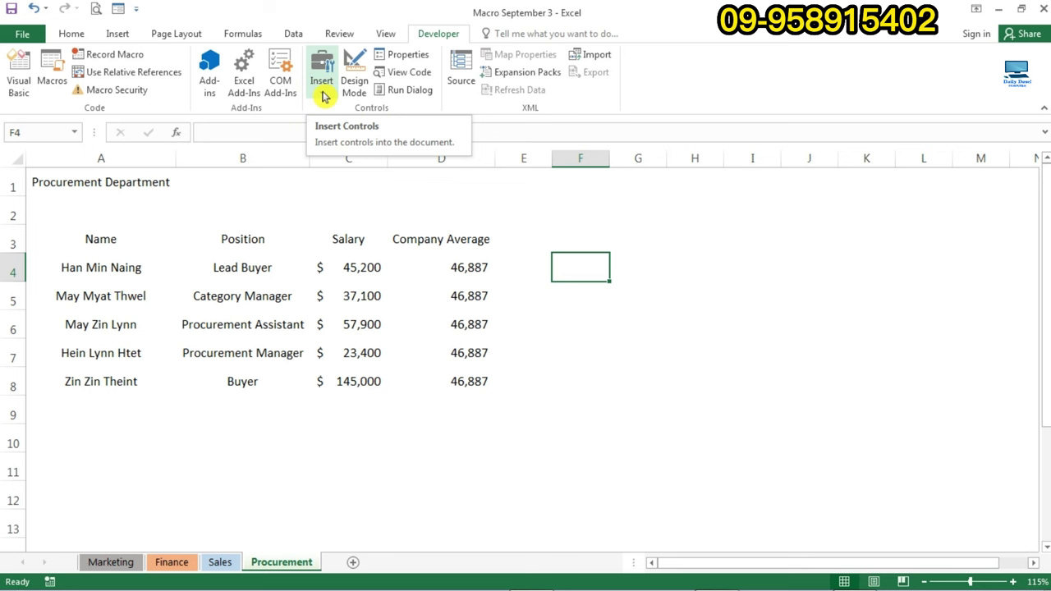
pyautogui.click(325, 96)
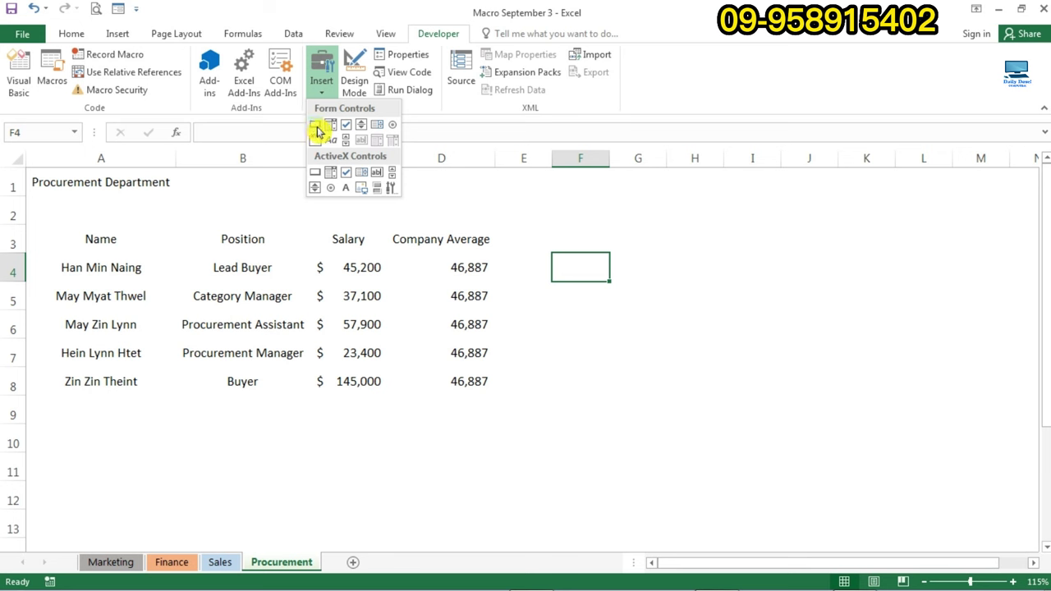
pyautogui.click(318, 132)
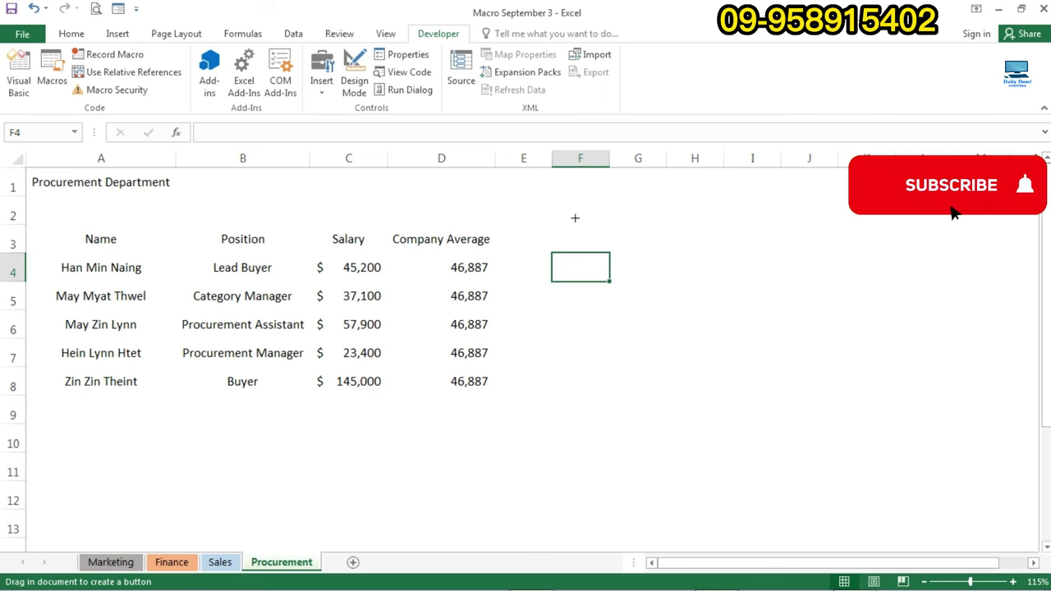
# Draw a button beside the Procurement table header and assign it the Format macro.
pyautogui.moveTo(572, 216); pyautogui.dragTo(661, 257)
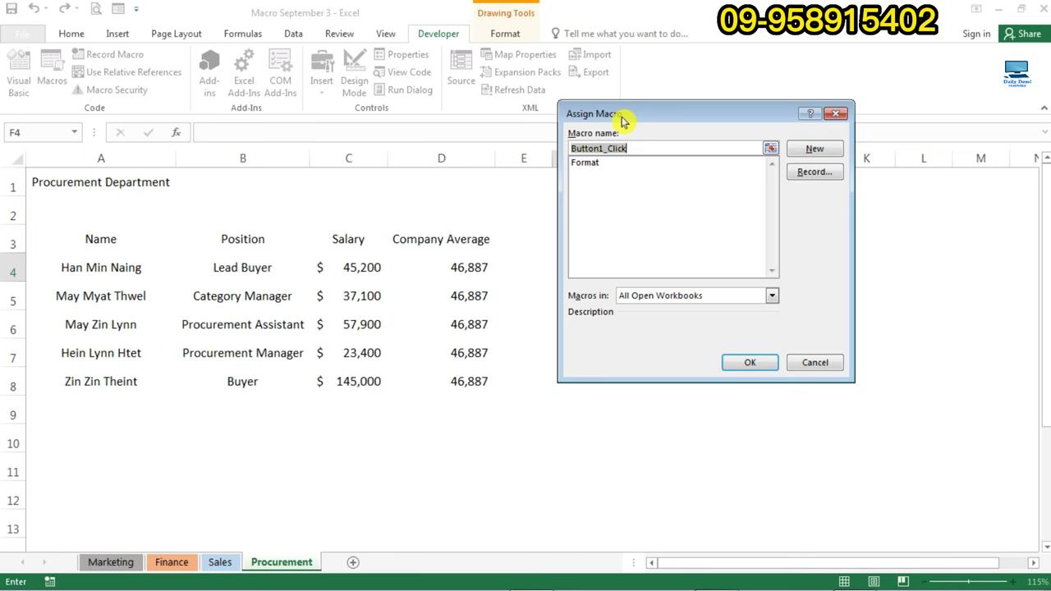
pyautogui.click(598, 163)
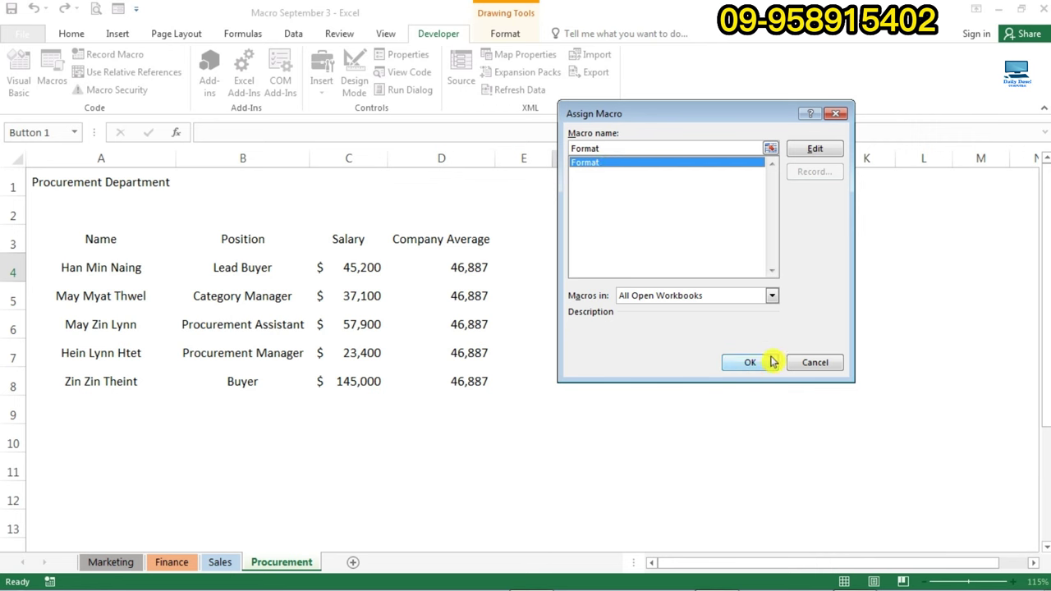
pyautogui.click(749, 364)
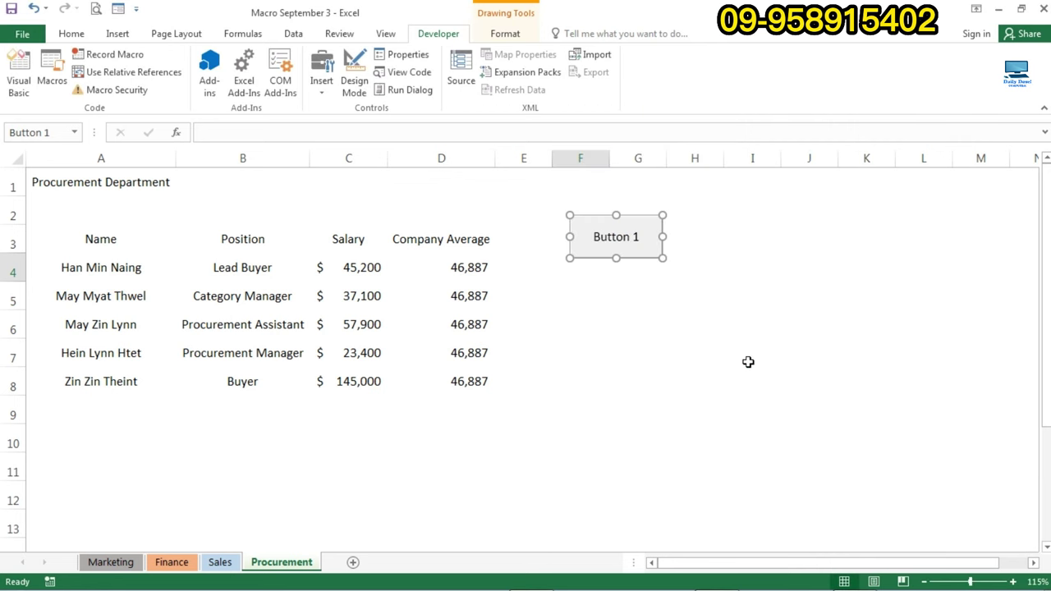
# Change the button's caption to 'Format'.
pyautogui.click(596, 238)
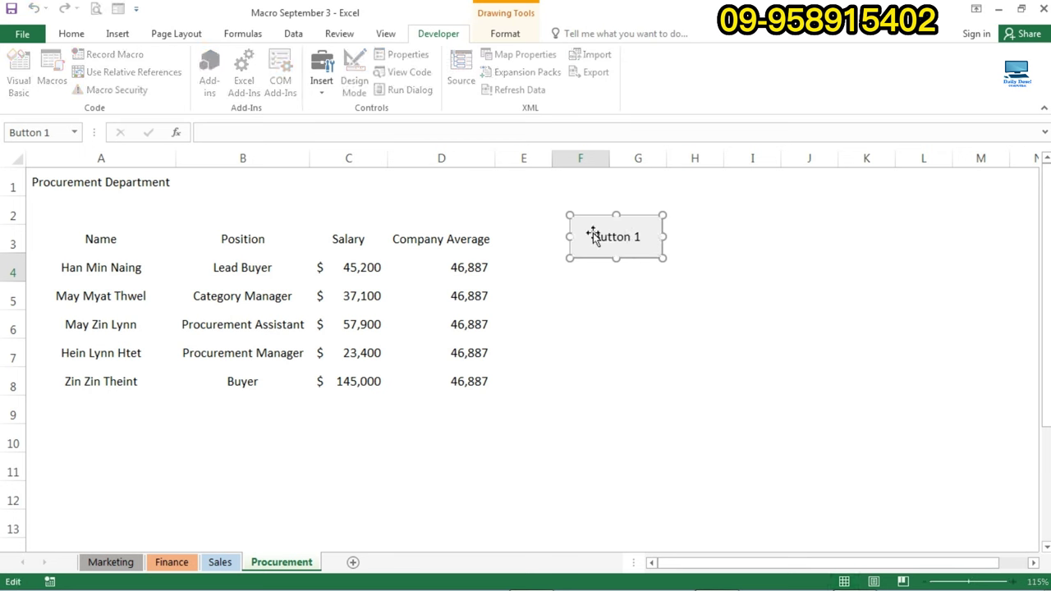
pyautogui.moveTo(593, 237); pyautogui.dragTo(657, 238)
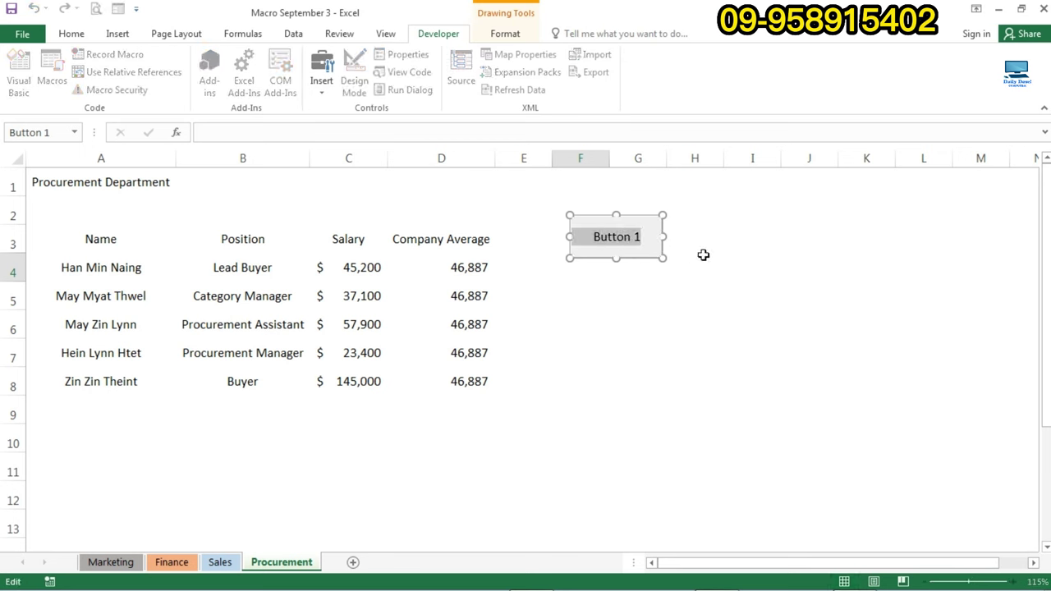
pyautogui.write('For')
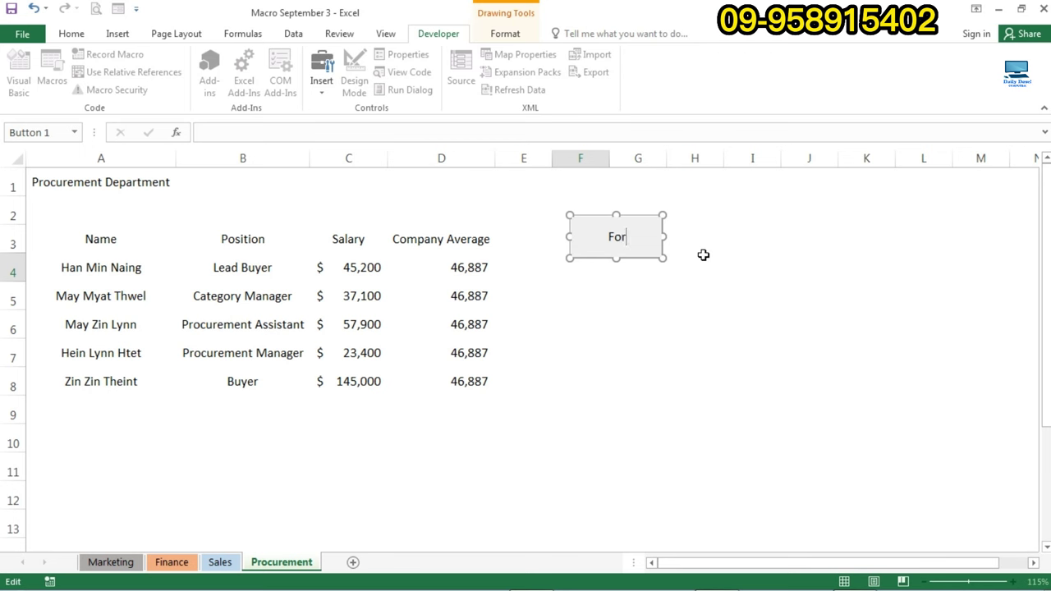
pyautogui.write('mat')
pyautogui.click(687, 329)
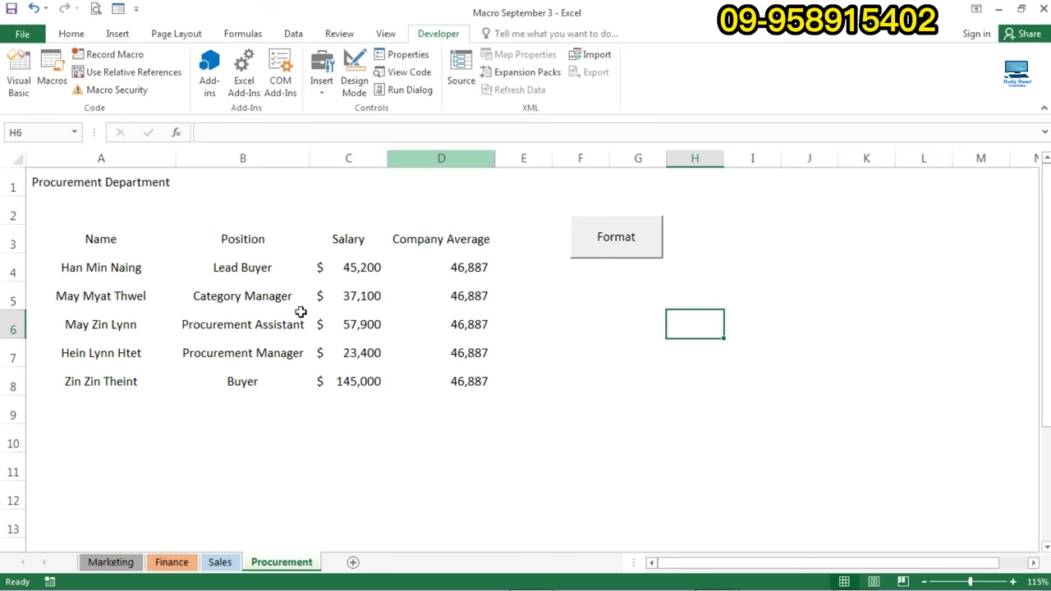
# Check the Procurement table and Company Average values, then run the Format macro from the button.
pyautogui.click(101, 240)
pyautogui.click(261, 324)
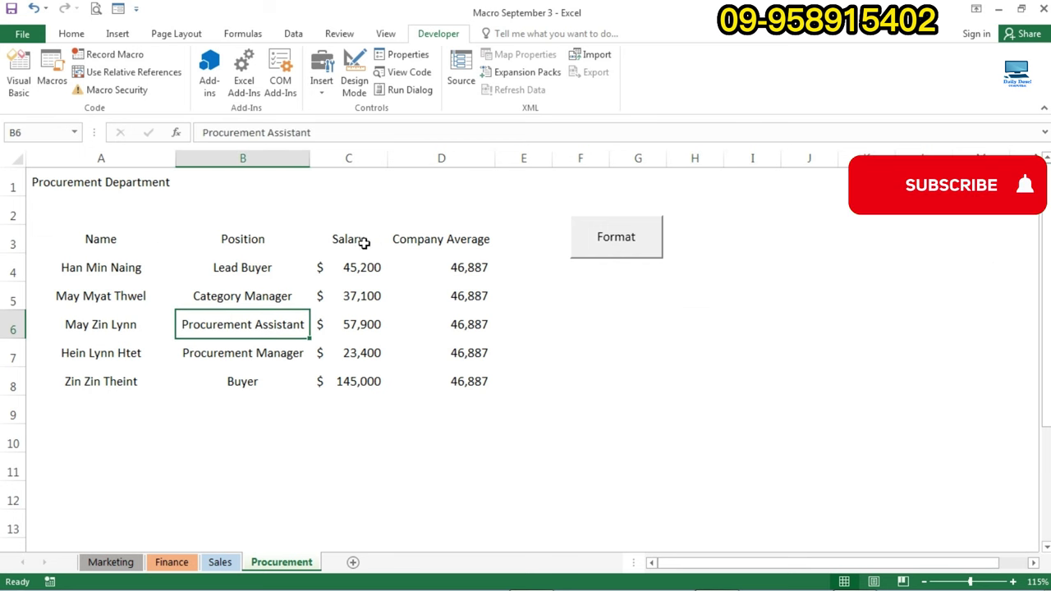
pyautogui.click(415, 242)
pyautogui.click(438, 297)
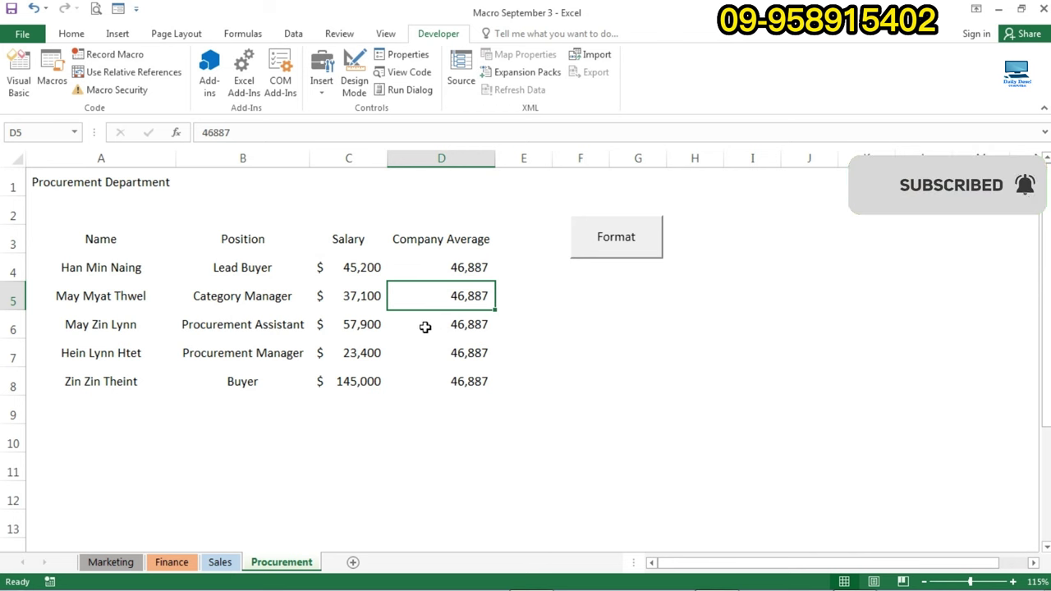
pyautogui.click(619, 246)
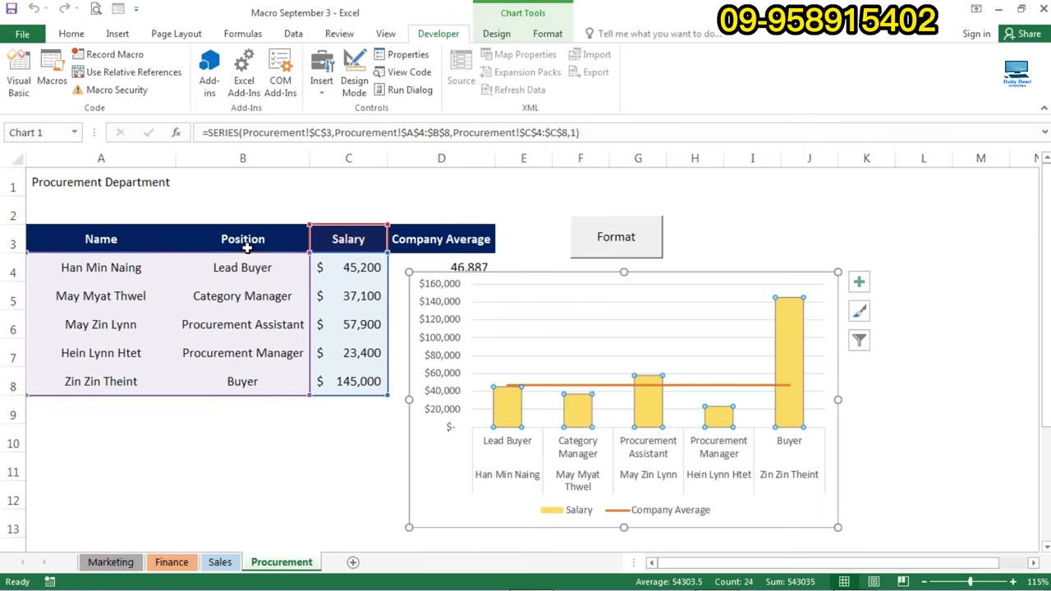
# Move the salary-versus-average chart further right of the table and enlarge it slightly.
pyautogui.click(242, 249)
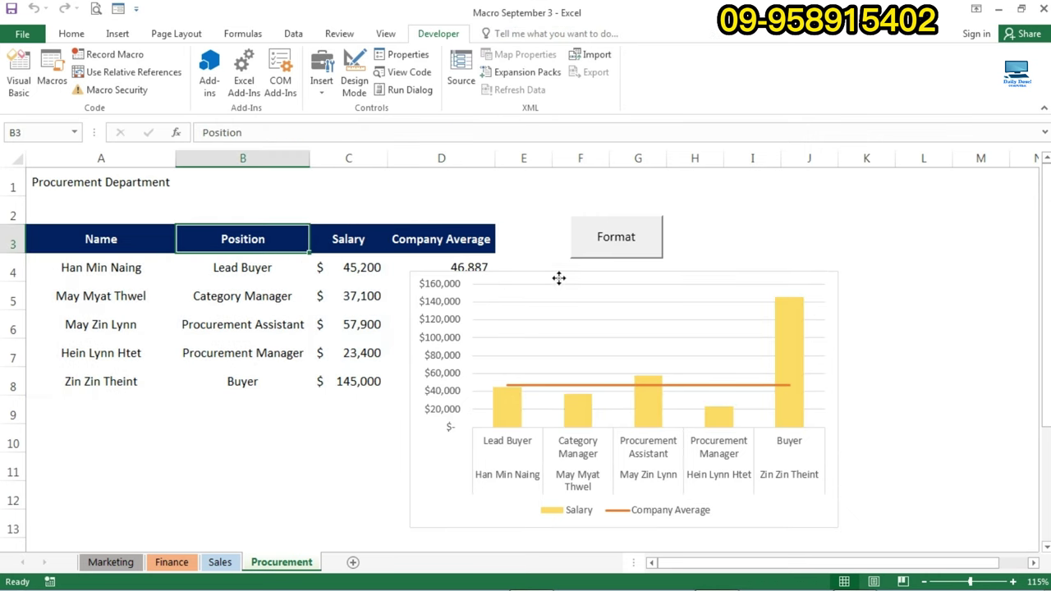
pyautogui.moveTo(559, 277)
pyautogui.mouseDown()
pyautogui.moveTo(642, 271)
pyautogui.moveTo(632, 271)
pyautogui.mouseUp()
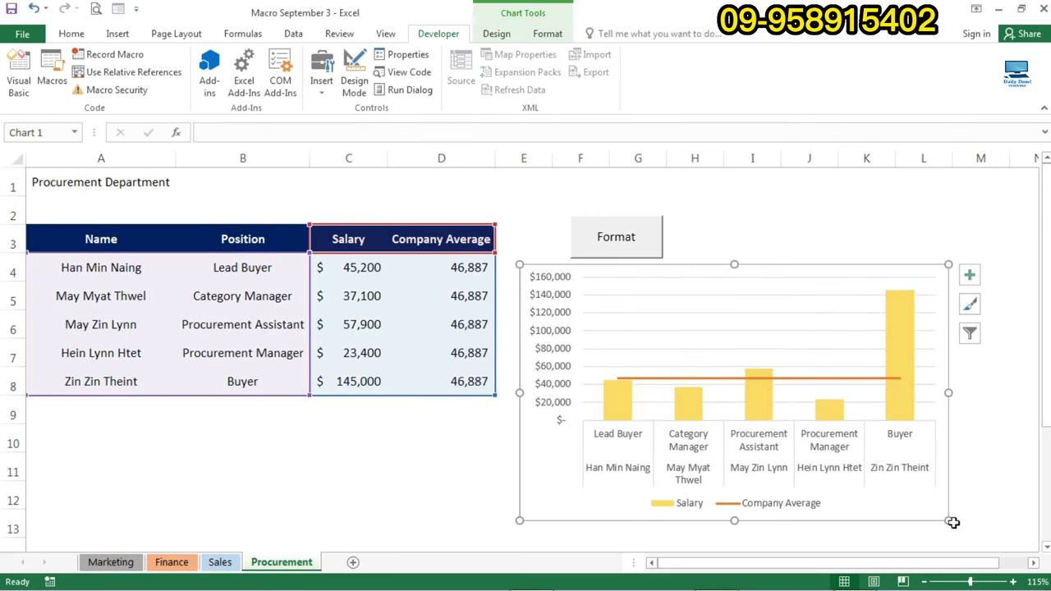
pyautogui.moveTo(950, 523); pyautogui.dragTo(977, 536)
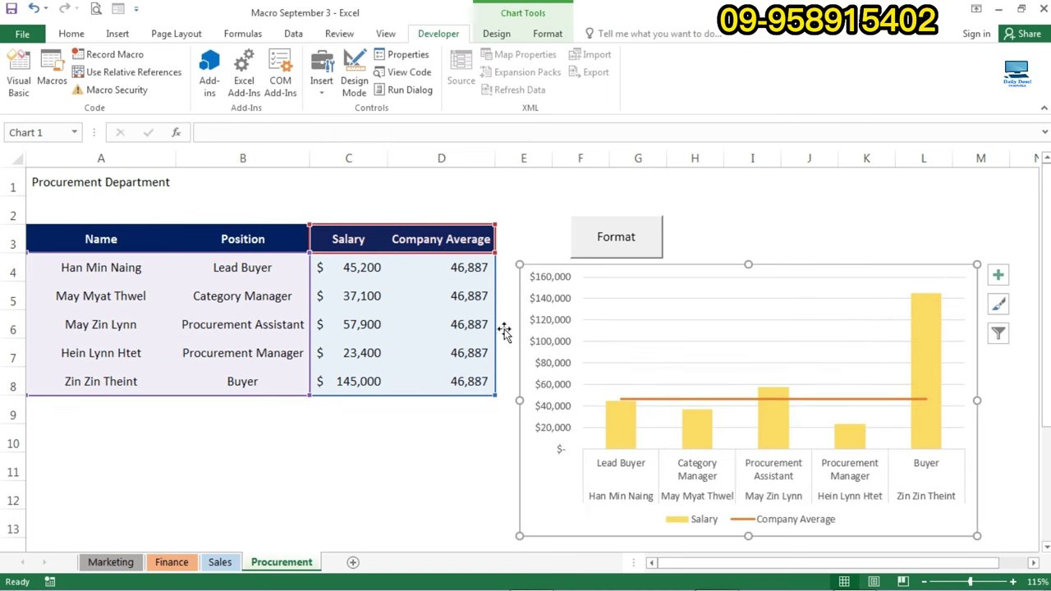
pyautogui.click(423, 304)
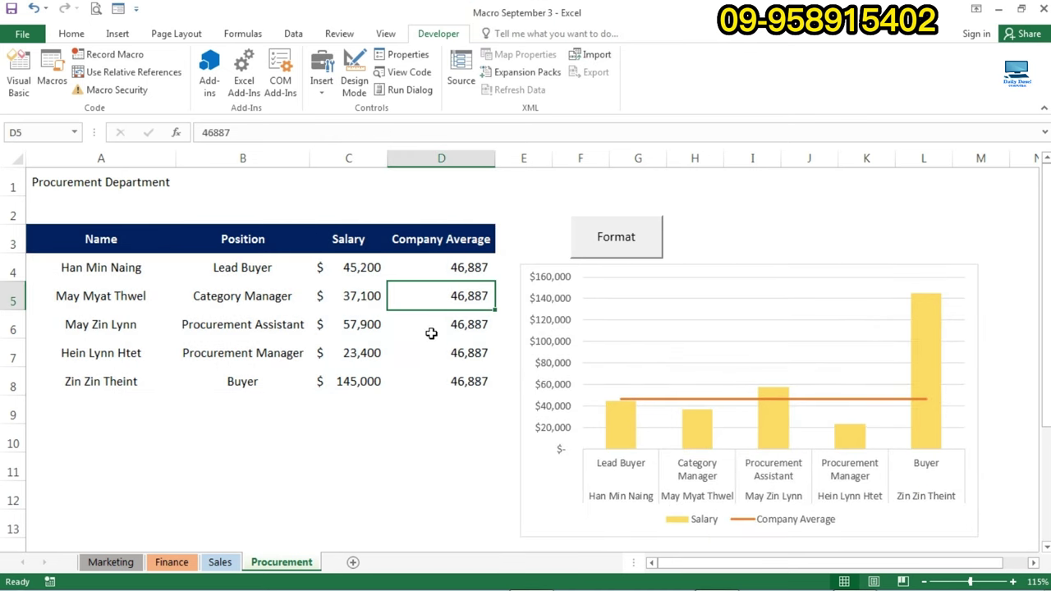